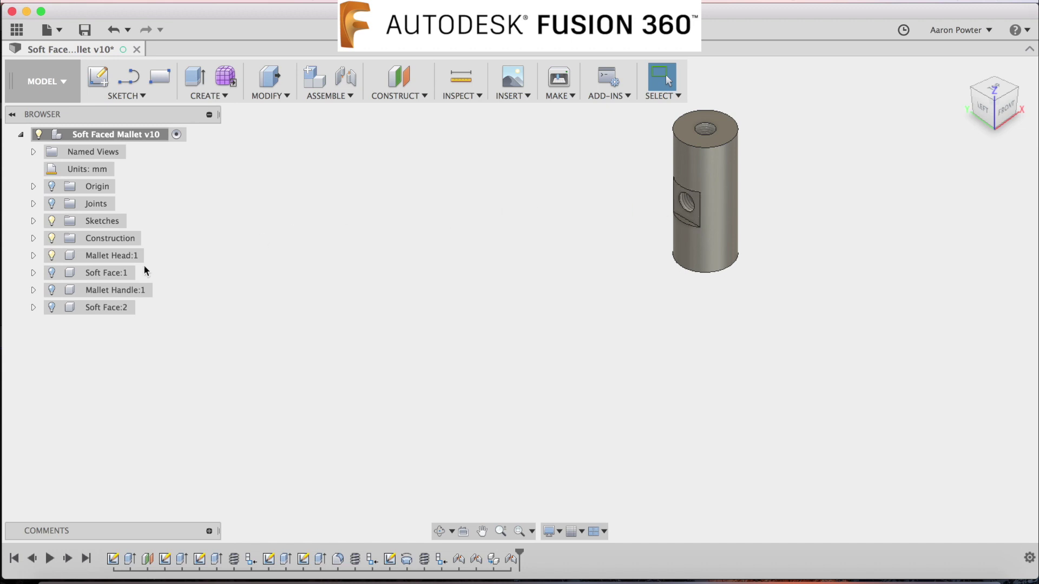
# Inspect the first soft face with the mallet head hidden, and view the mallet handle on its own.
pyautogui.click(52, 273)
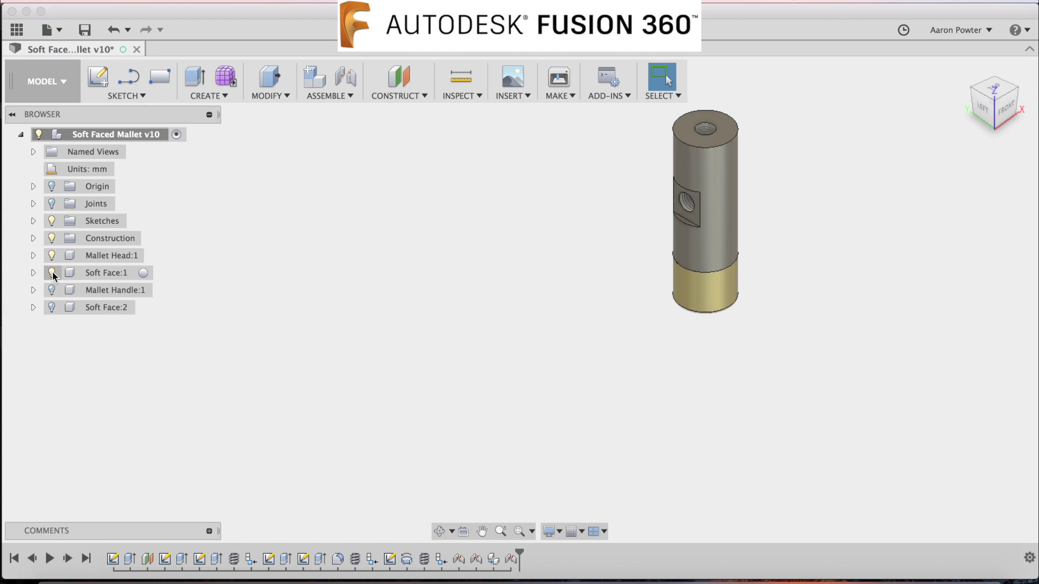
pyautogui.click(52, 255)
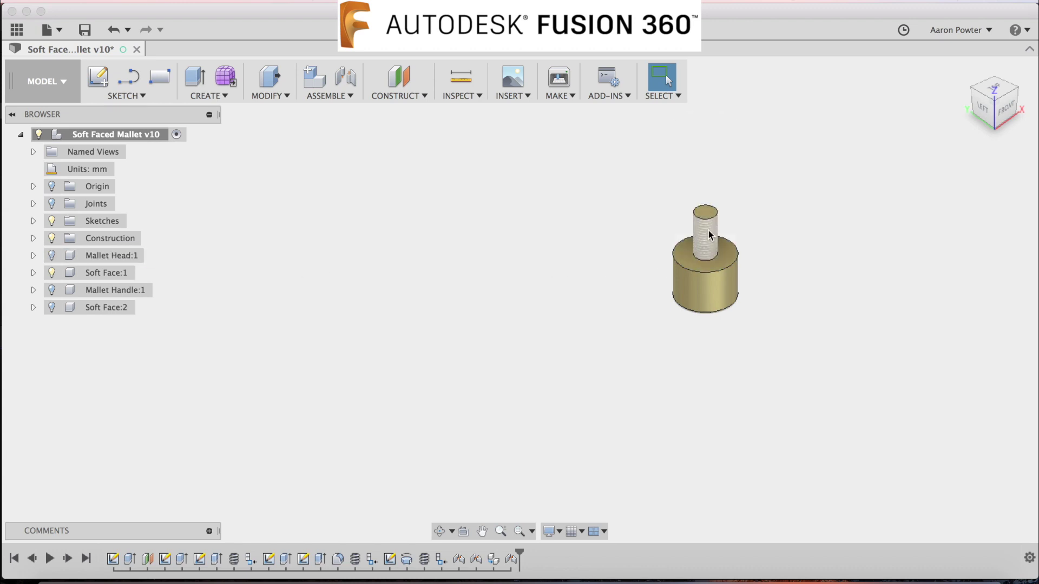
pyautogui.click(52, 272)
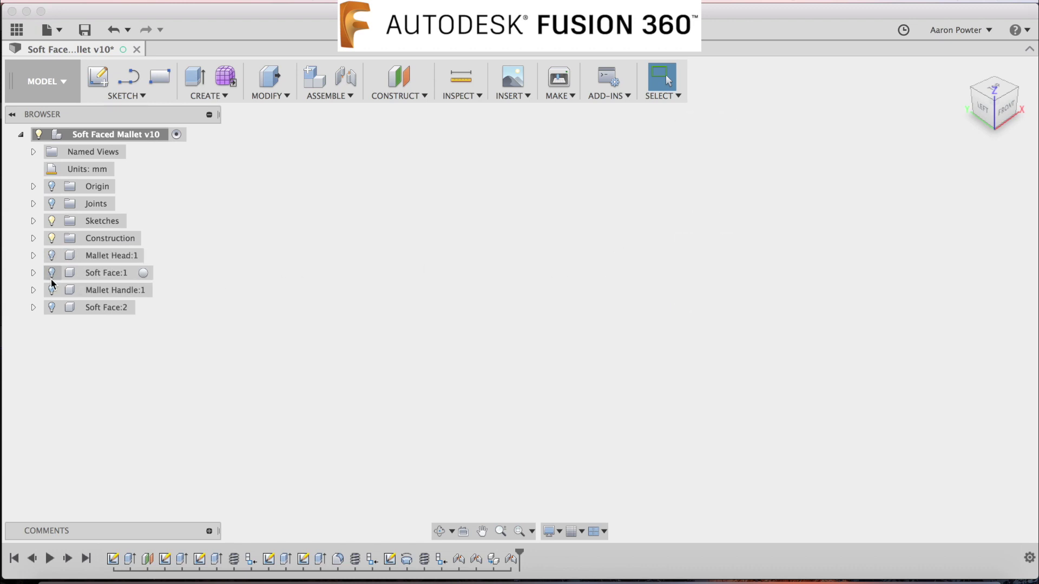
pyautogui.click(53, 291)
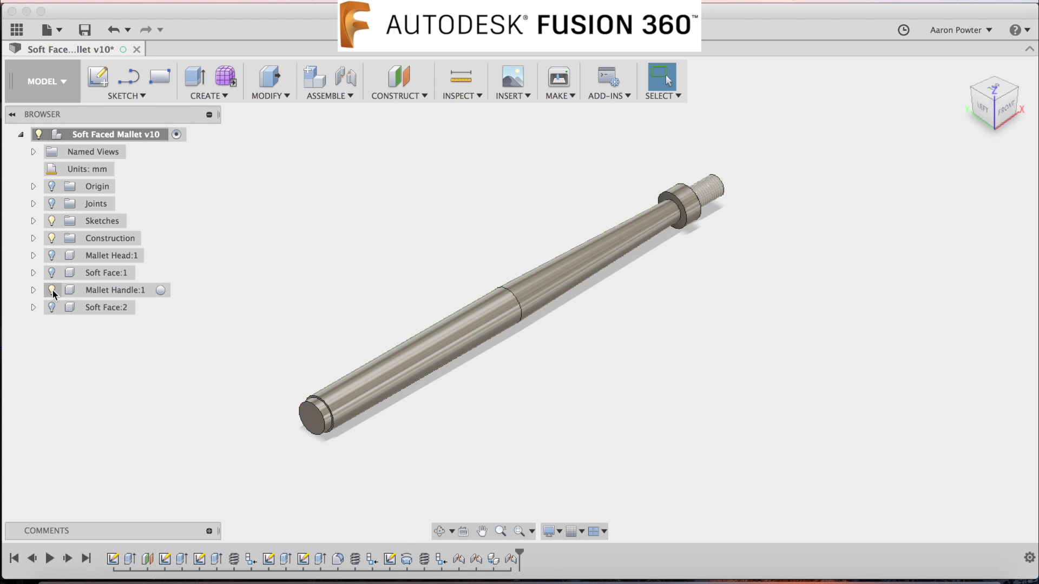
# Show the mallet head and both soft faces together with the handle to view the complete mallet assembly.
pyautogui.click(52, 272)
pyautogui.click(52, 255)
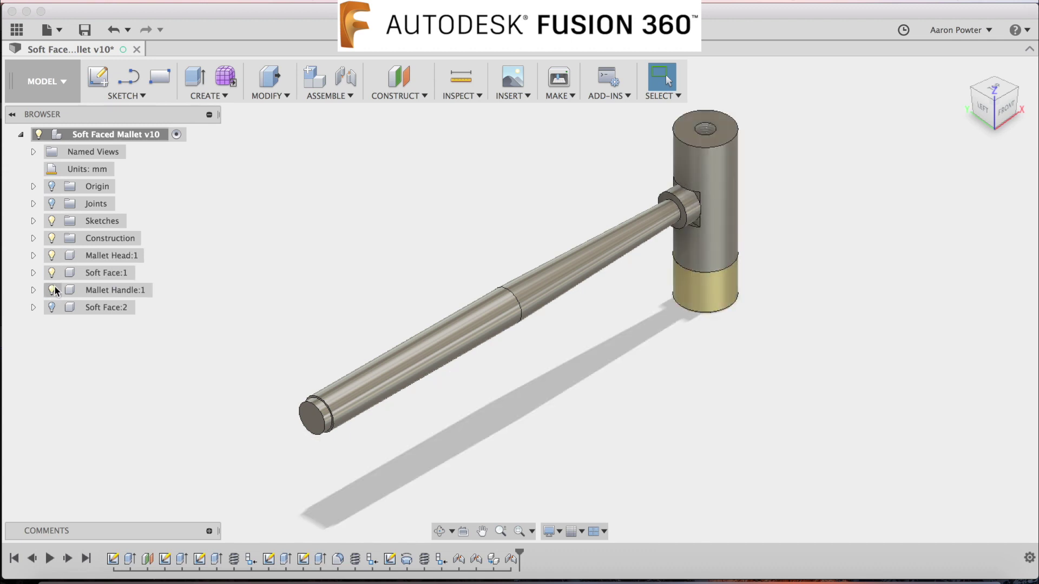
pyautogui.click(52, 307)
pyautogui.click(52, 307)
pyautogui.click(52, 307)
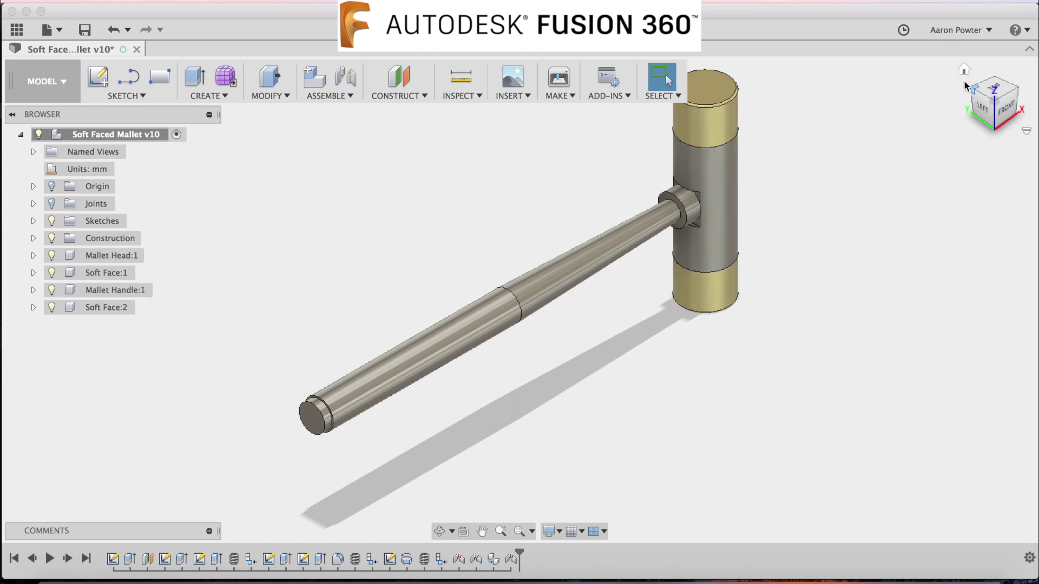
pyautogui.click(965, 71)
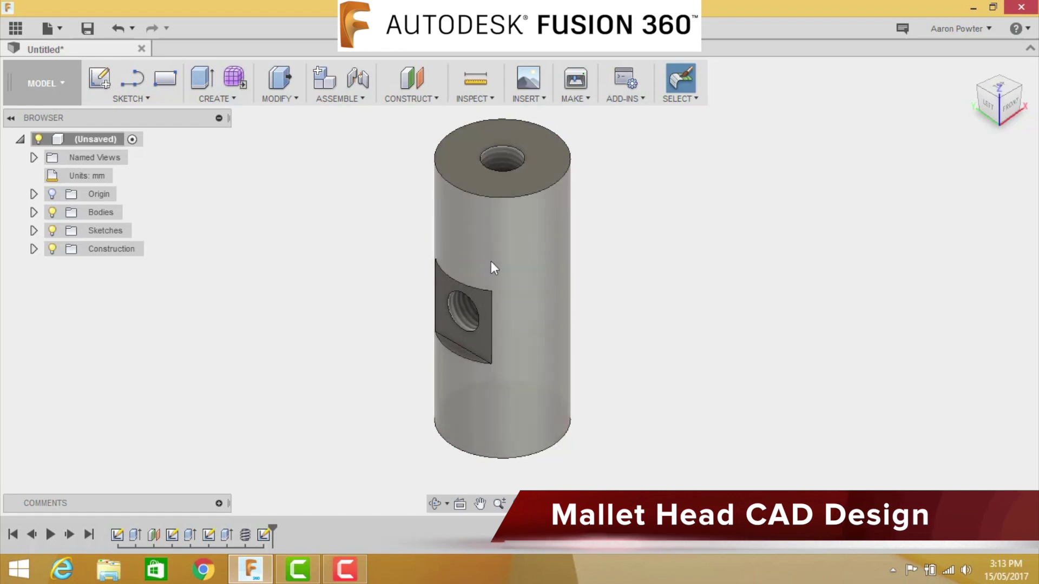
# Create a new design and start a sketch on the horizontal XY plane.
pyautogui.click(57, 23)
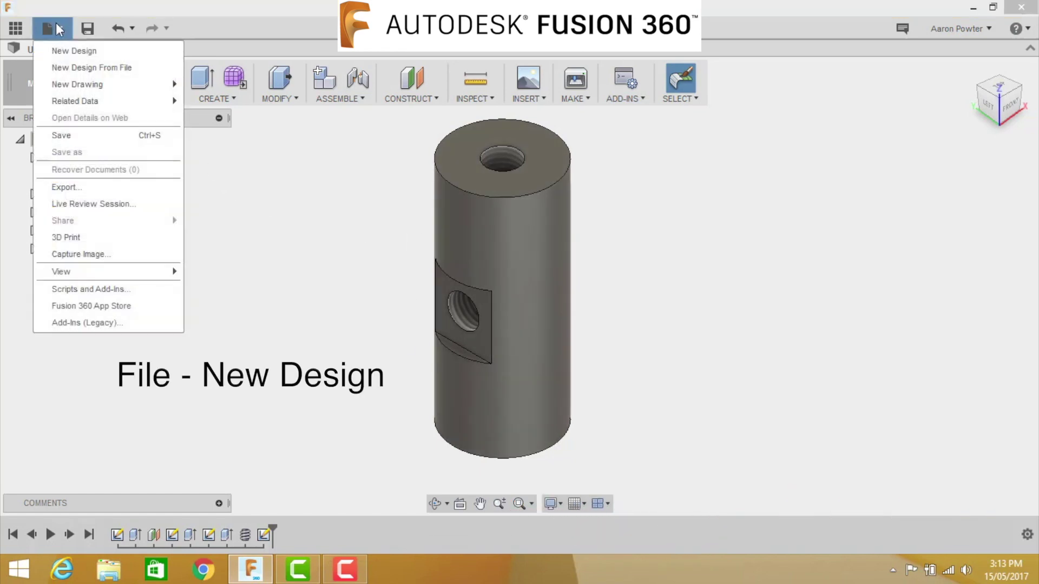
pyautogui.click(66, 50)
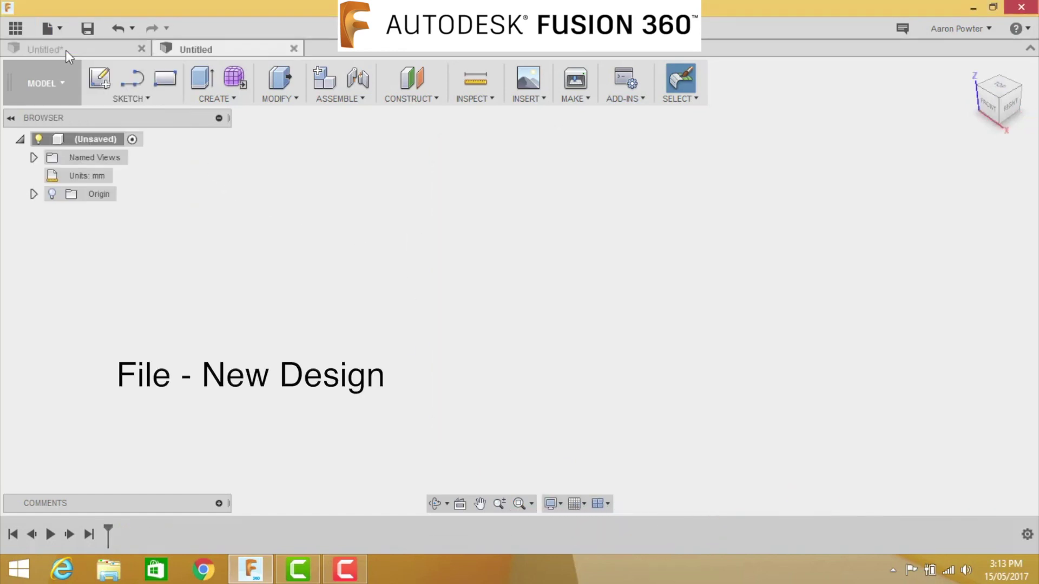
pyautogui.click(91, 79)
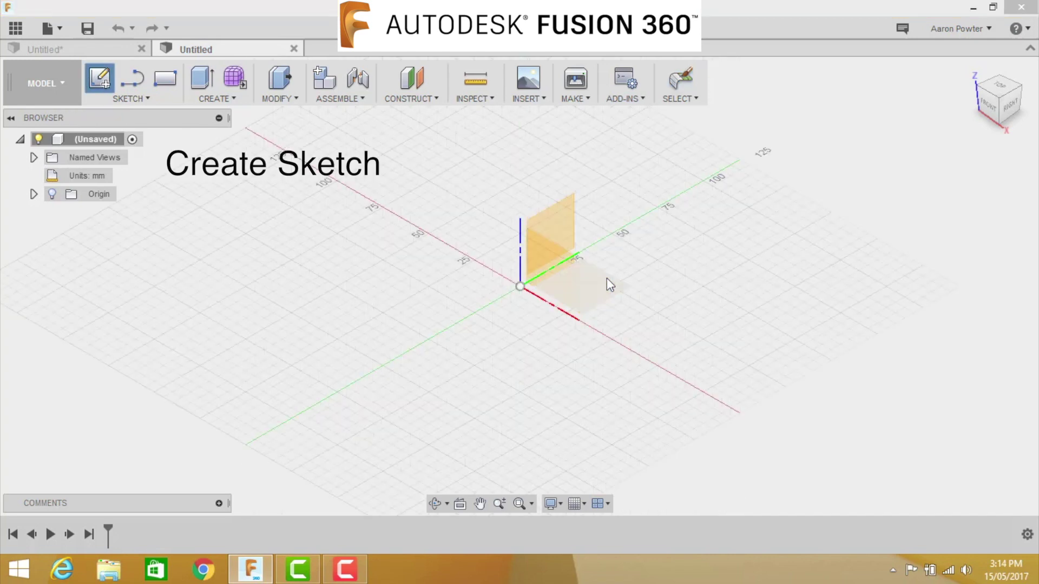
pyautogui.click(607, 278)
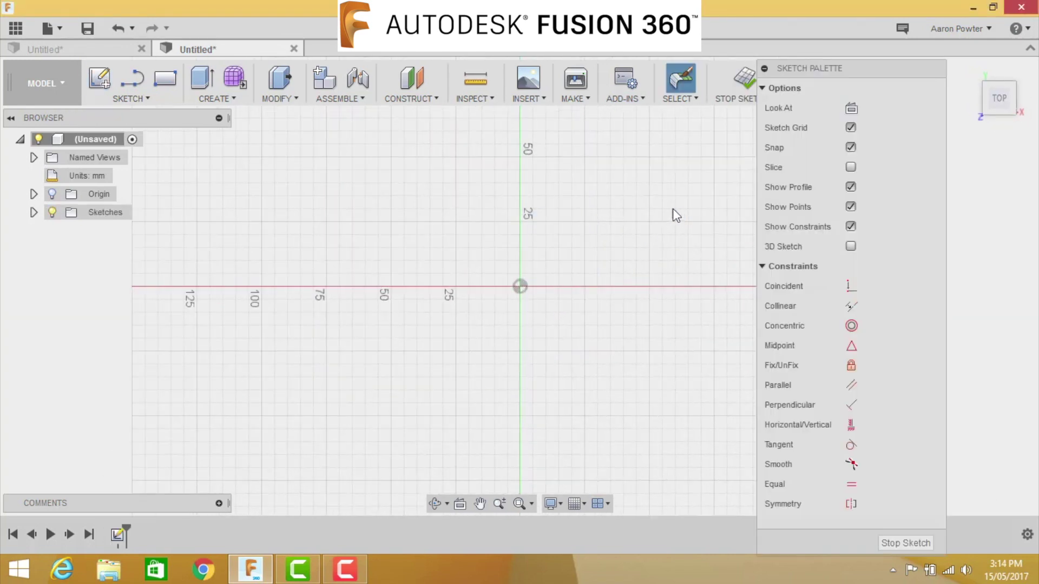
# Sketch two concentric circles centred on the origin, the inner one about 22 mm in diameter.
pyautogui.press('c')
pyautogui.click(520, 286)
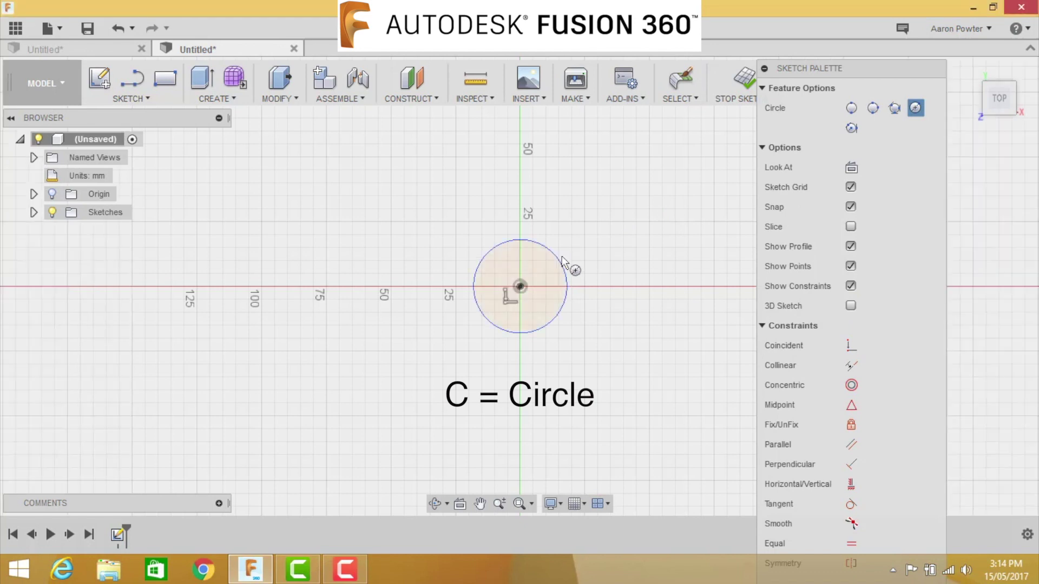
pyautogui.click(520, 287)
pyautogui.click(547, 279)
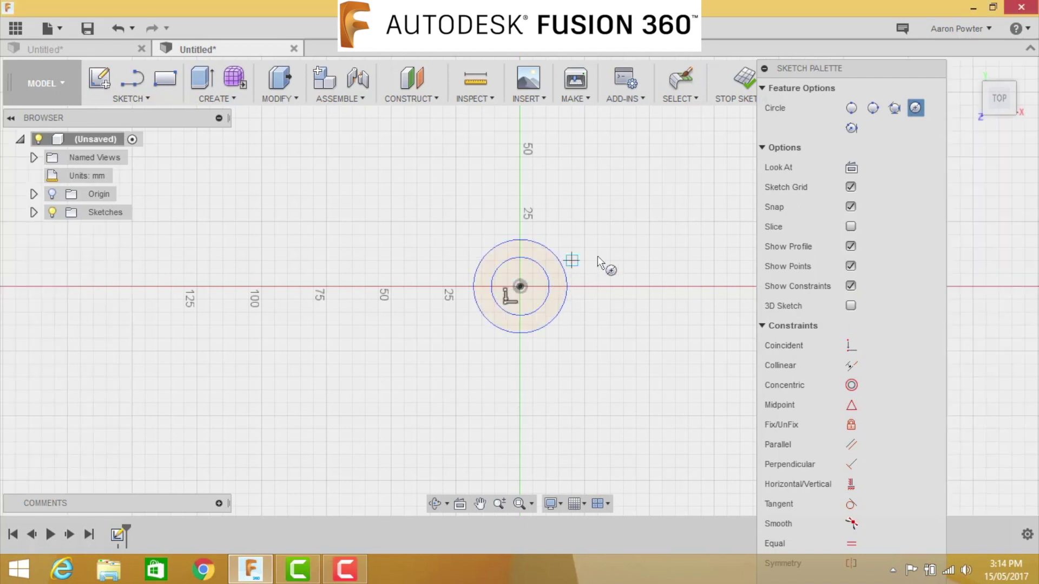
# Dimension the inner circle's diameter to 10.5 mm and the outer circle's diameter to 32 mm.
pyautogui.press('d')
pyautogui.click(548, 288)
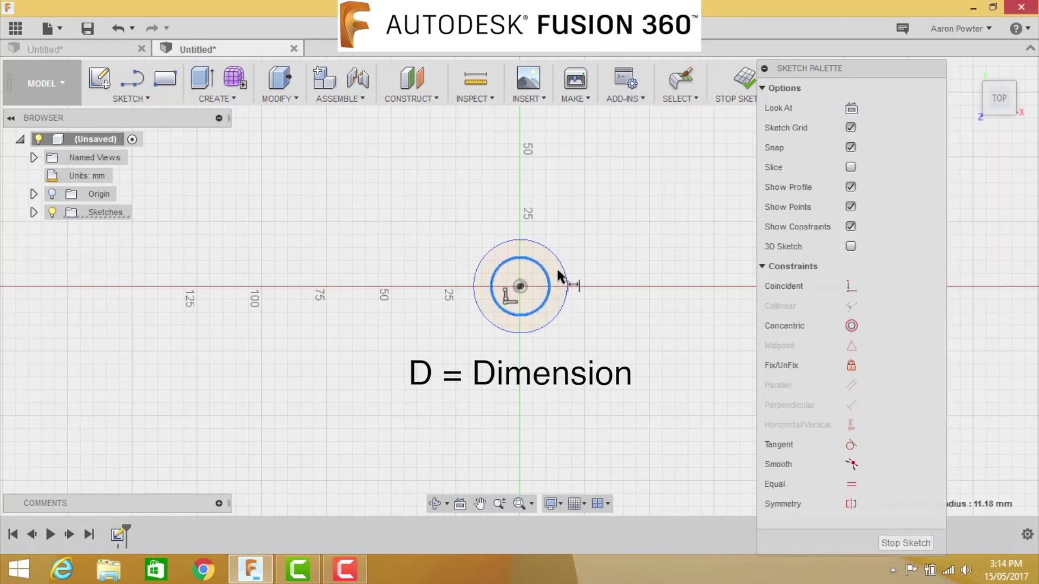
pyautogui.click(593, 254)
pyautogui.press('BackSpace')
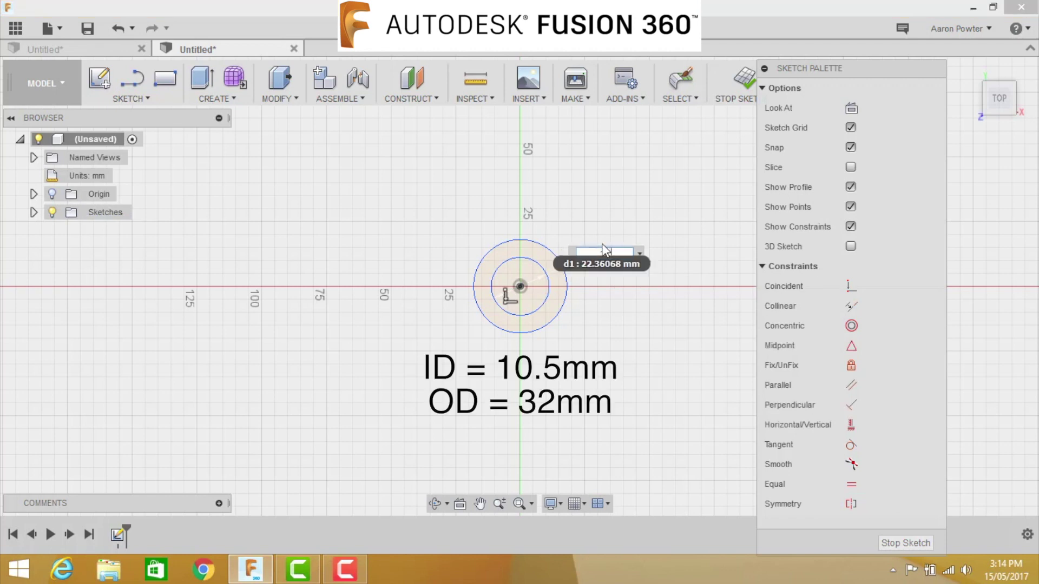
pyautogui.write('10.5')
pyautogui.press('Return')
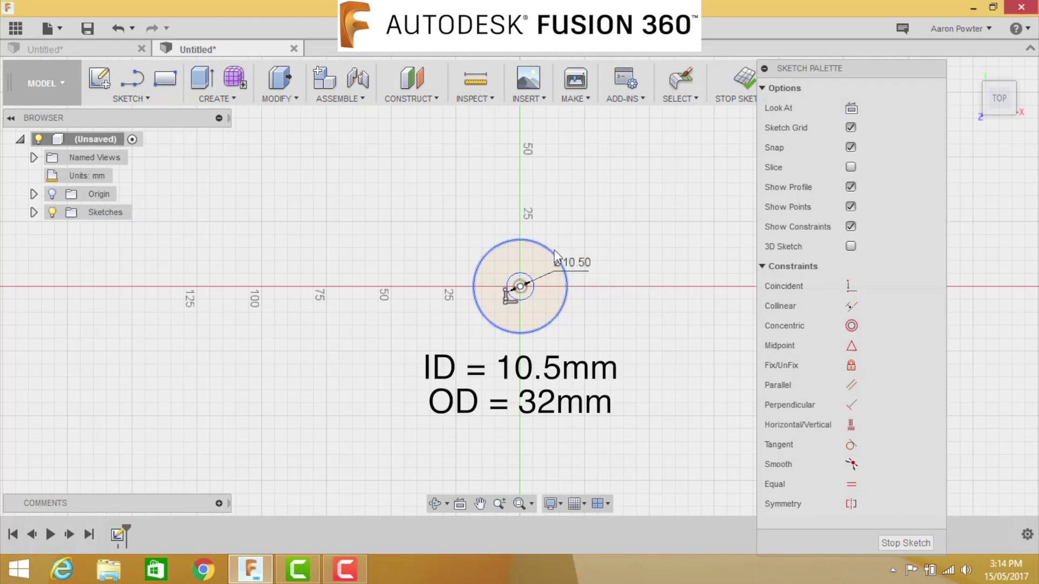
pyautogui.click(554, 251)
pyautogui.click(580, 232)
pyautogui.write('32')
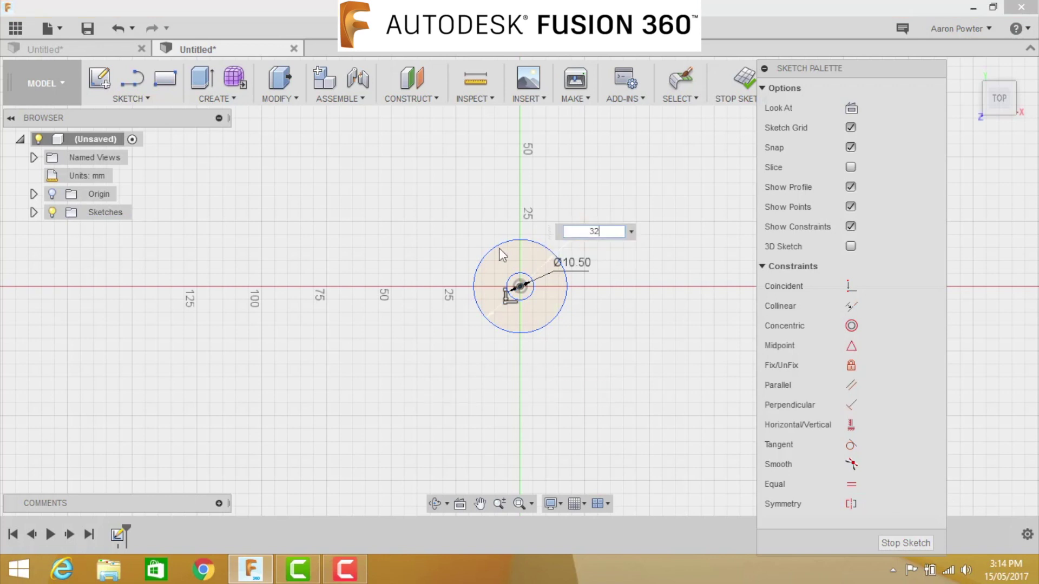
pyautogui.press('Return')
# Extrude the ring between the two circles 75 mm upward as a new body.
pyautogui.press('e')
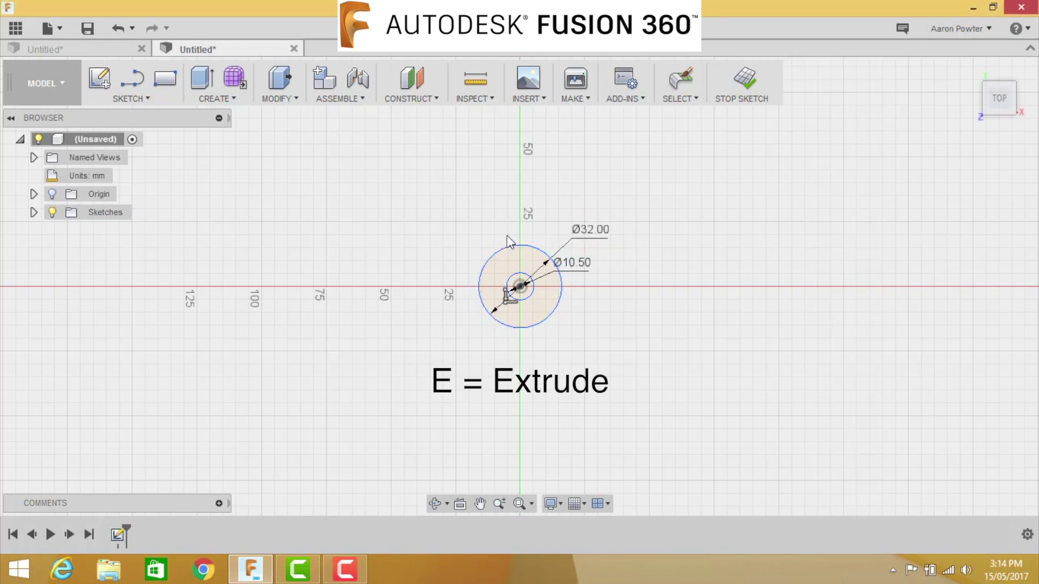
pyautogui.click(551, 286)
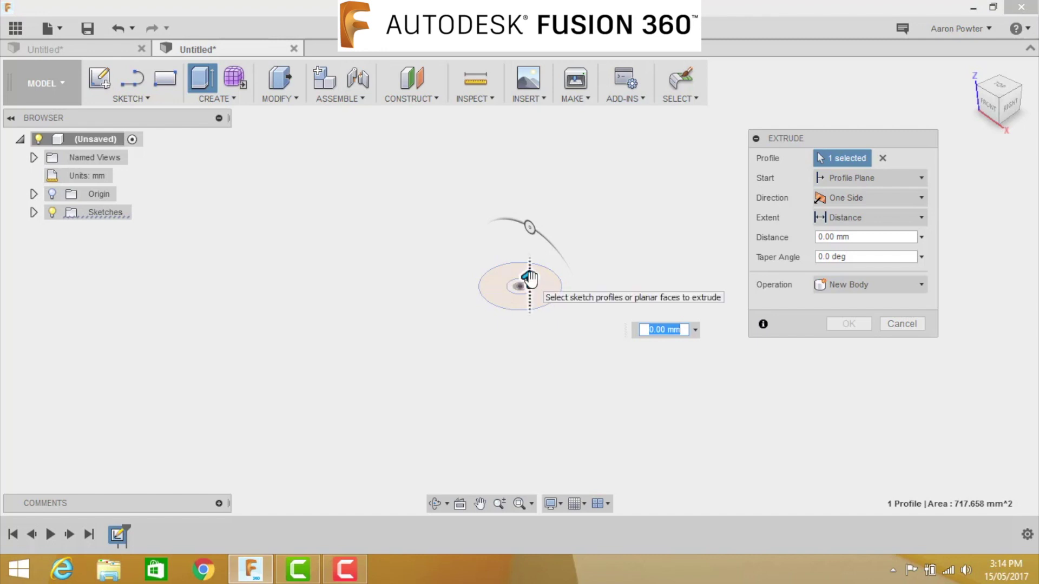
pyautogui.moveTo(533, 281); pyautogui.dragTo(532, 145)
pyautogui.write('75')
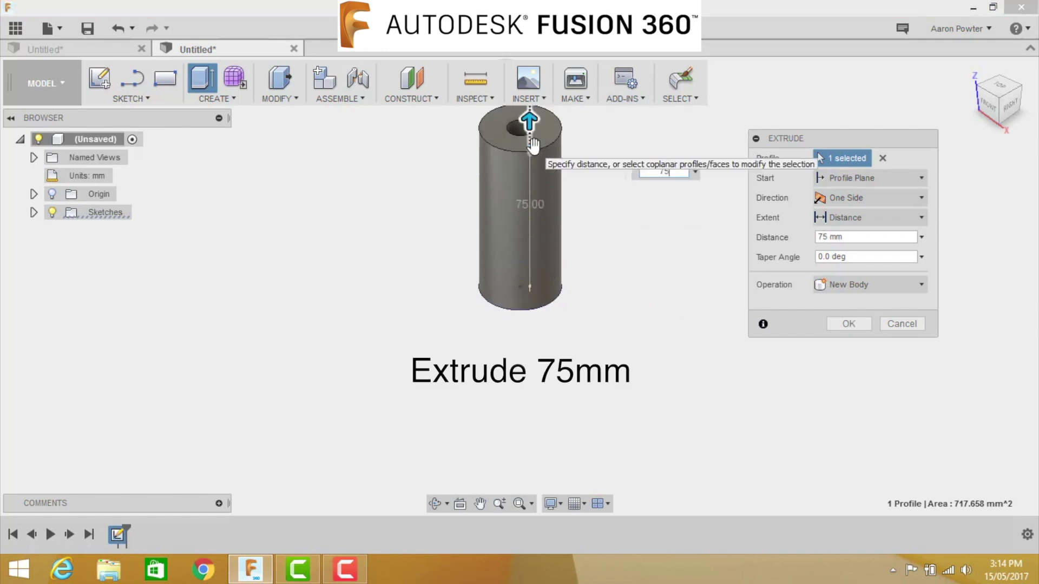
pyautogui.press('Return')
# Construct an offset plane at -16 mm from the origin's YZ plane, tangent to the cylinder's side.
pyautogui.scroll(-2, 510, 196)
pyautogui.moveTo(510, 196); pyautogui.dragTo(463, 201, button='middle')
pyautogui.scroll(5, 422, 322)
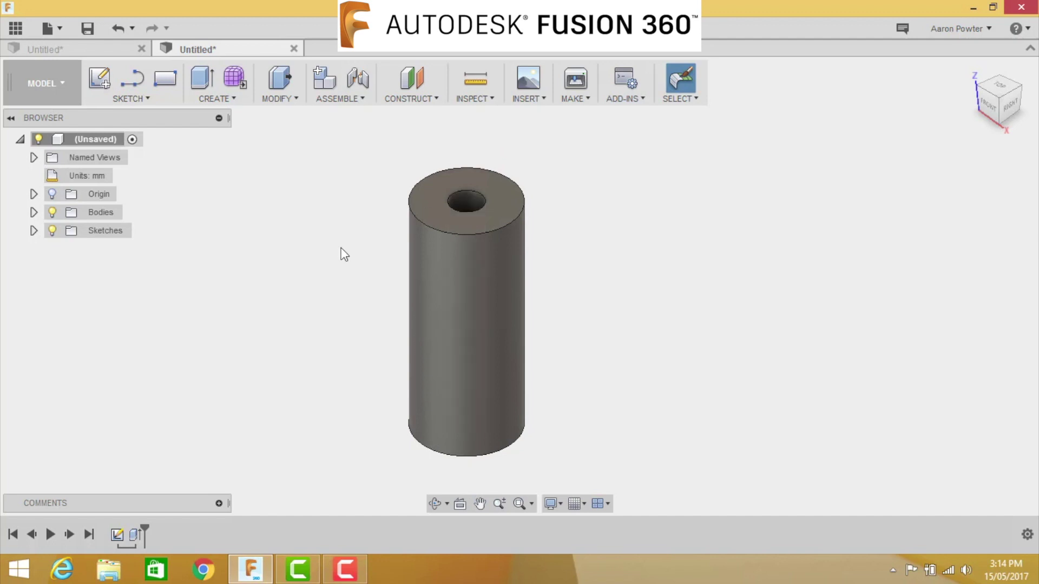
pyautogui.click(409, 99)
pyautogui.click(417, 112)
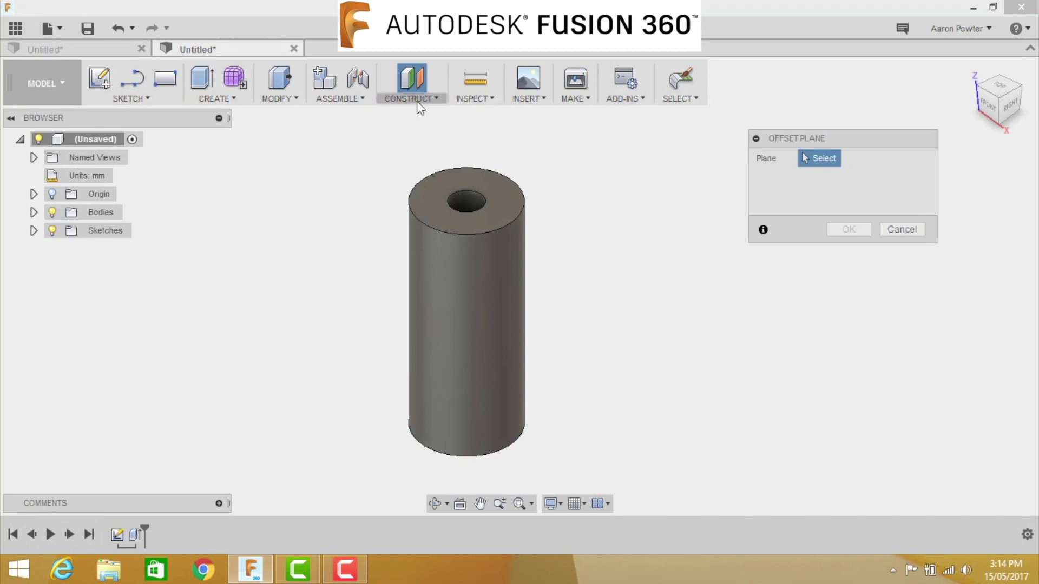
pyautogui.click(33, 194)
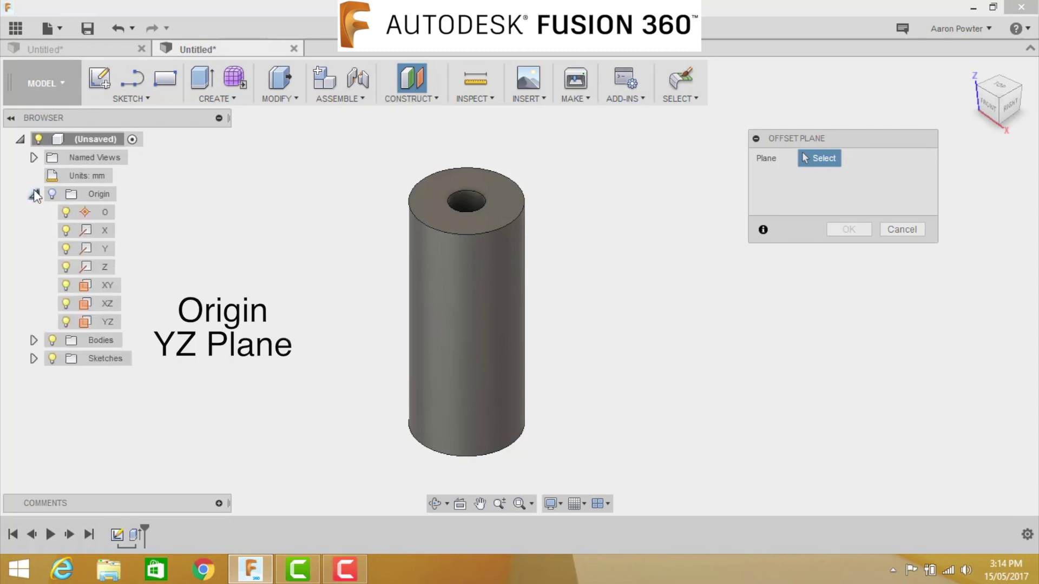
pyautogui.click(100, 323)
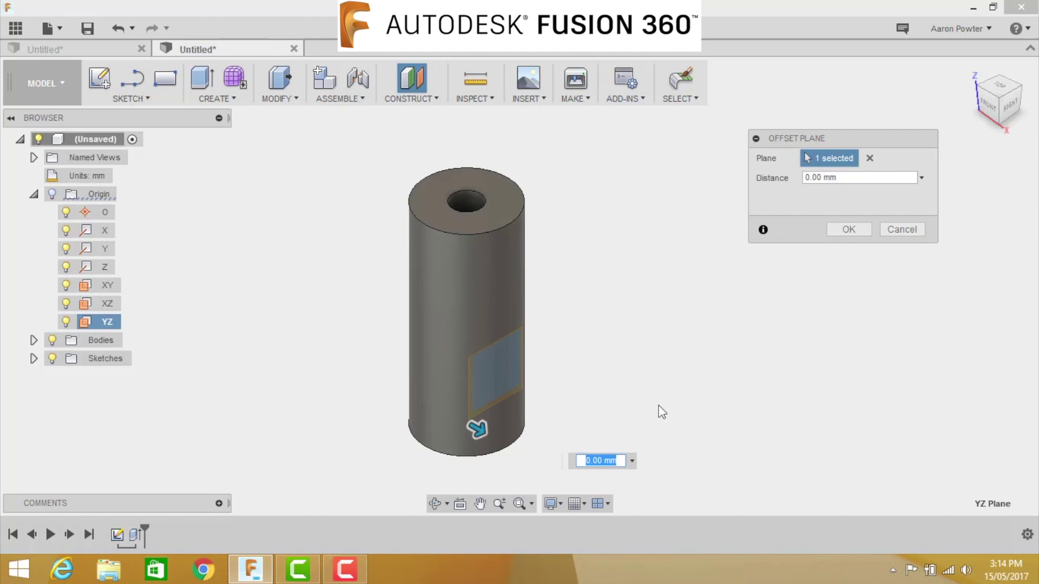
pyautogui.moveTo(477, 428); pyautogui.dragTo(402, 390)
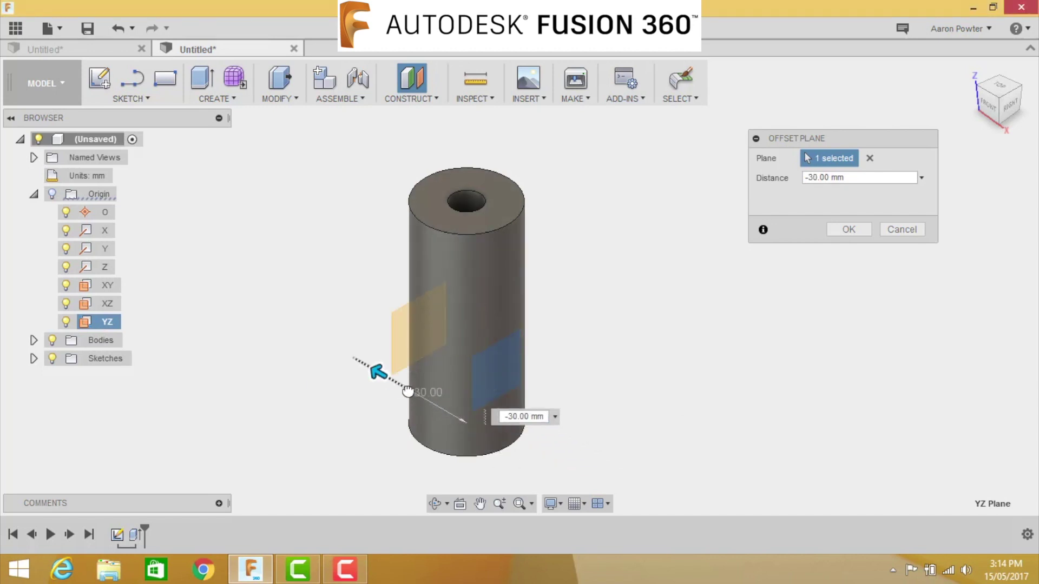
pyautogui.doubleClick(514, 416)
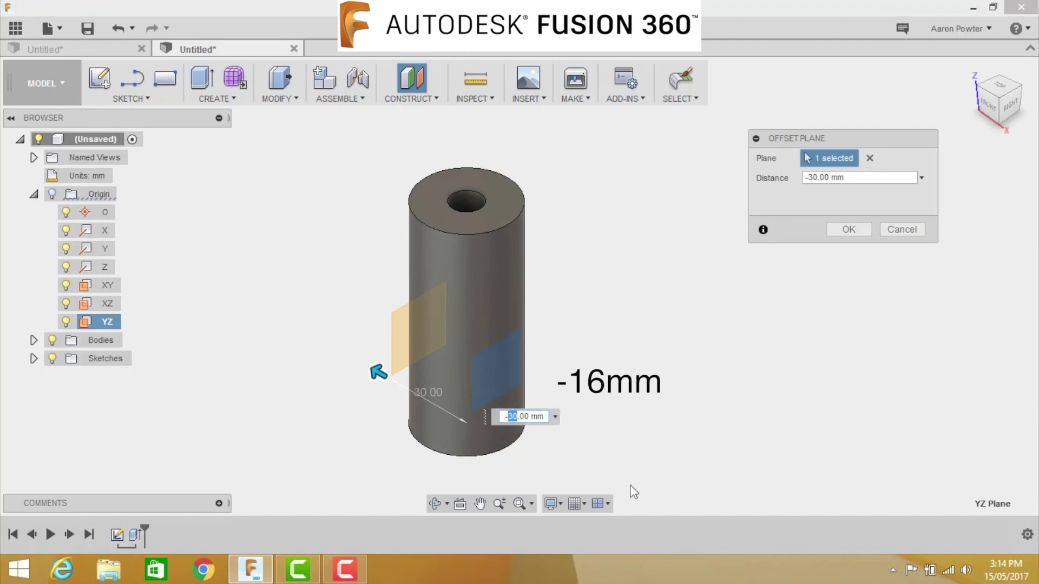
pyautogui.write('16')
pyautogui.press('Return')
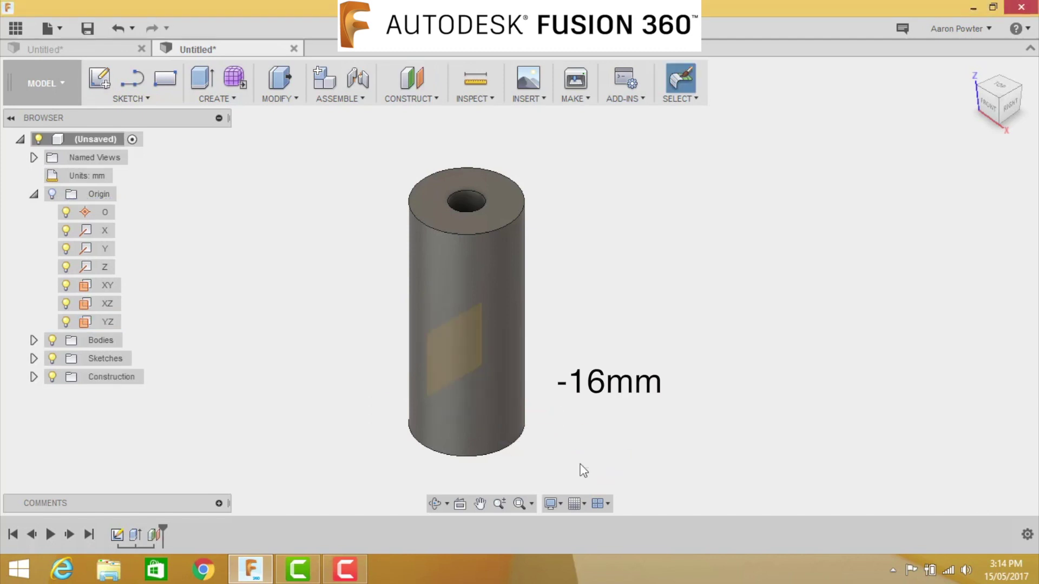
# Start a sketch on the offset construction plane, seen from the left view.
pyautogui.click(985, 106)
pyautogui.click(977, 98)
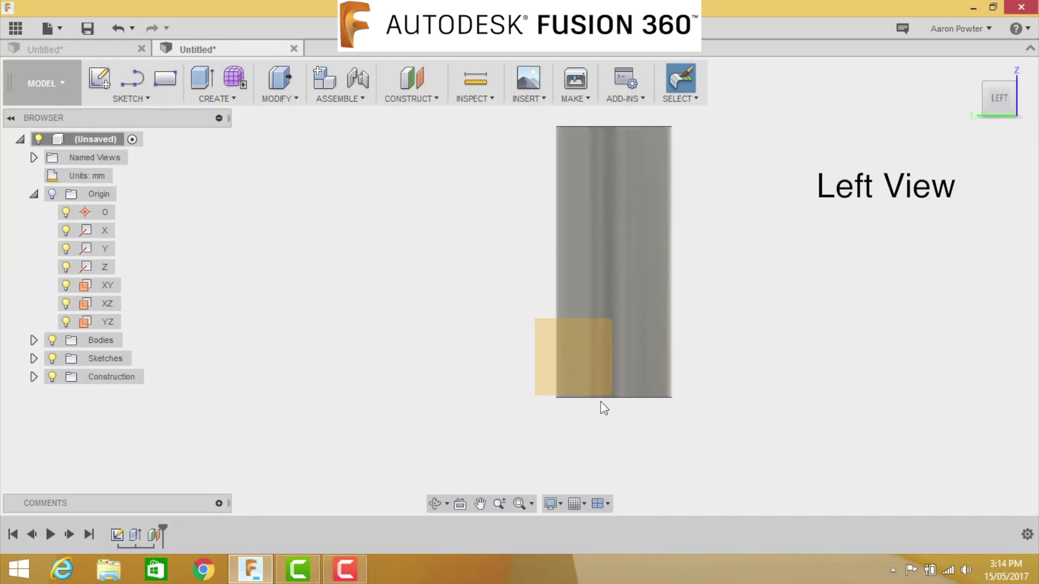
pyautogui.click(560, 371)
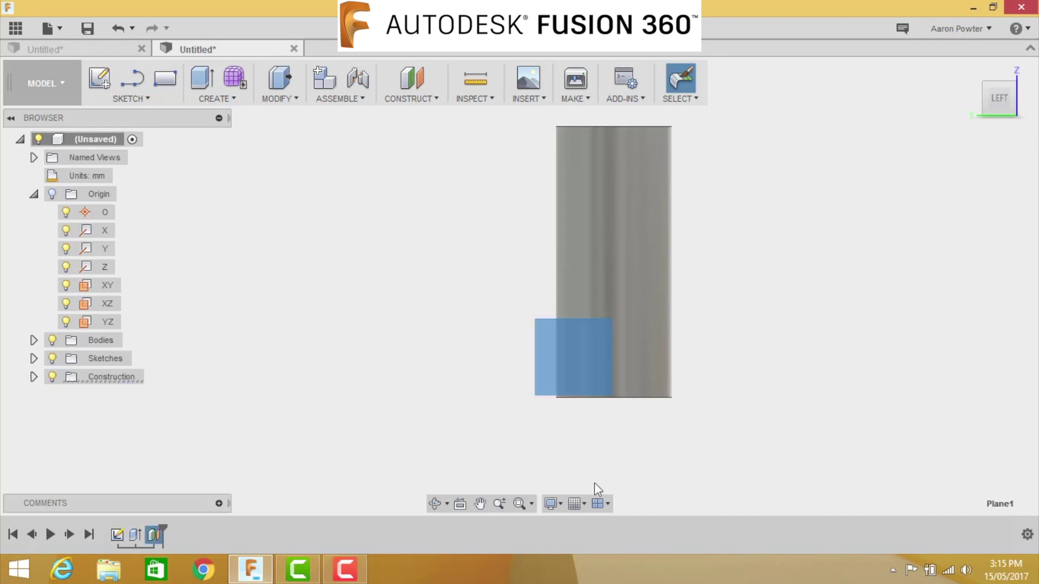
pyautogui.rightClick(565, 361)
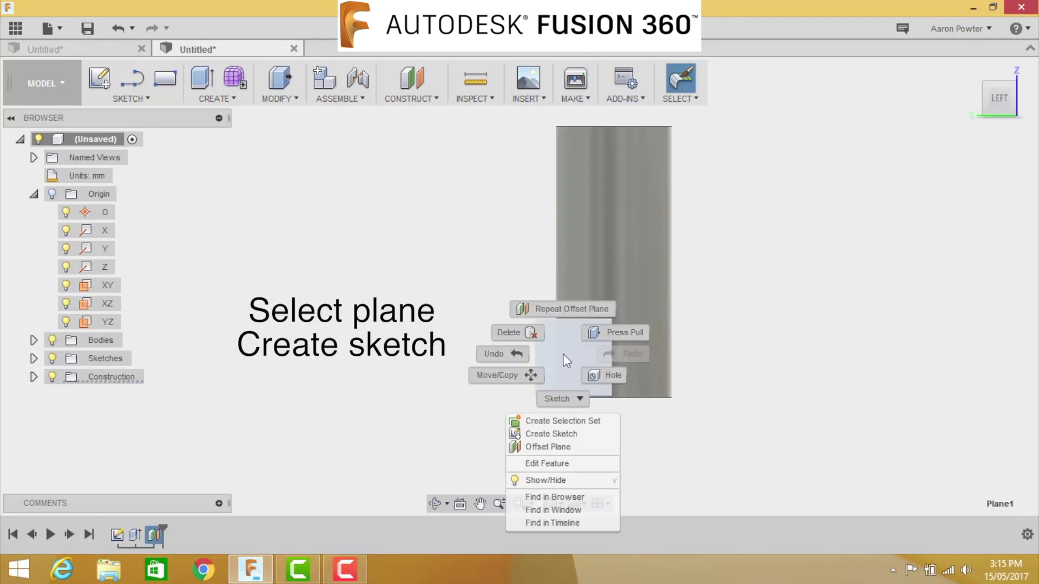
pyautogui.click(572, 434)
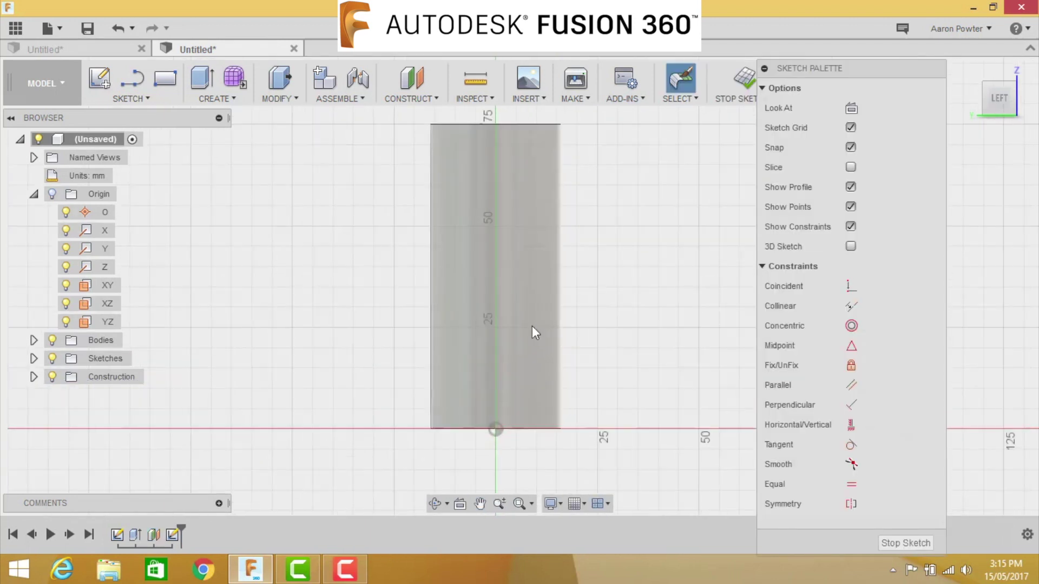
# Sketch a two-point rectangle about 54 mm wide across the middle of the cylinder, extending past both sides.
pyautogui.press('r')
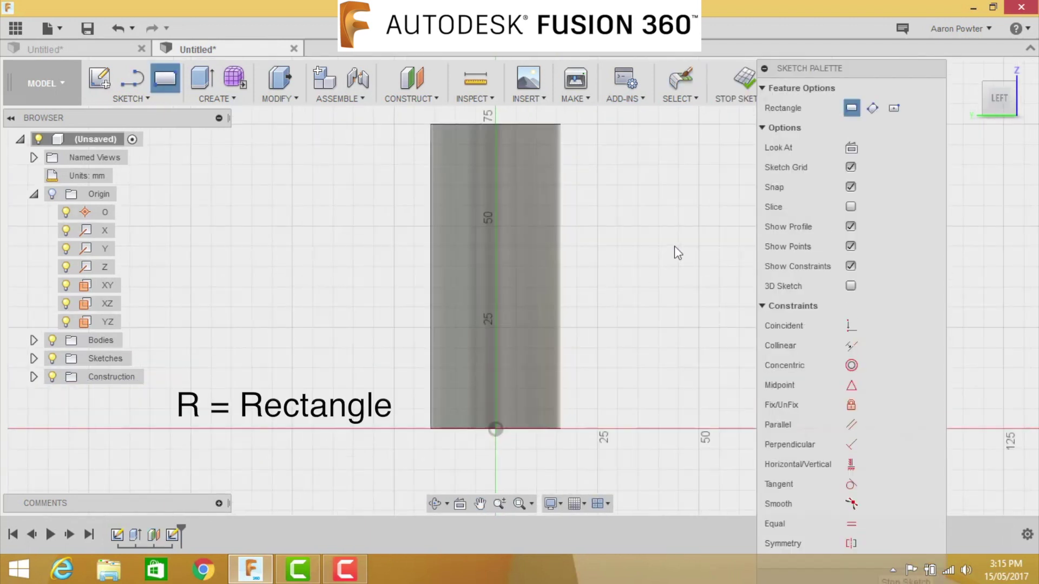
pyautogui.click(401, 240)
pyautogui.click(621, 341)
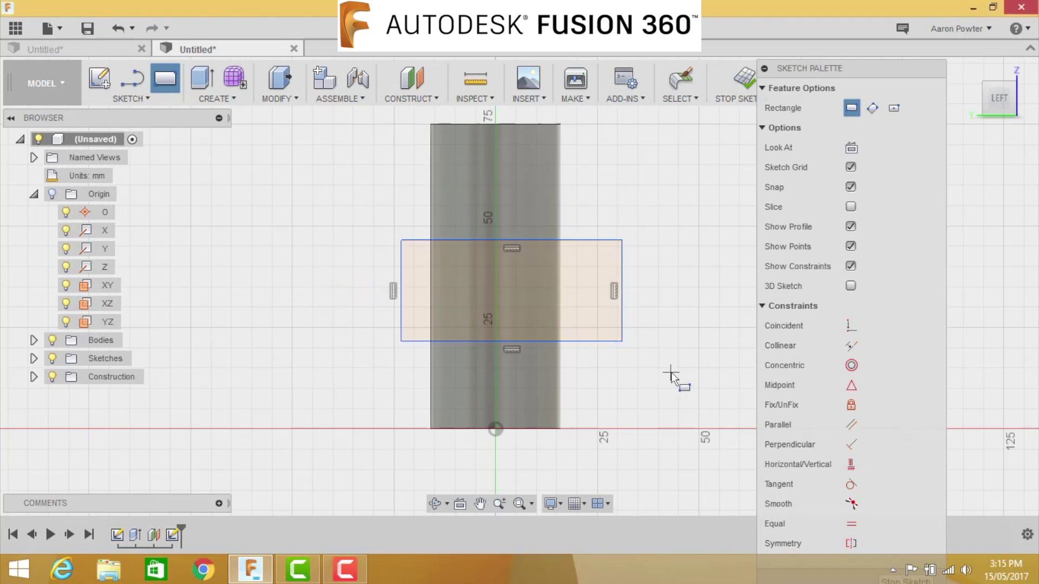
pyautogui.press('Escape')
# Dimension the distance between the rectangle's upper and lower edges to 21 mm.
pyautogui.click(573, 240)
pyautogui.click(583, 341)
pyautogui.click(656, 292)
pyautogui.write('21')
pyautogui.press('Return')
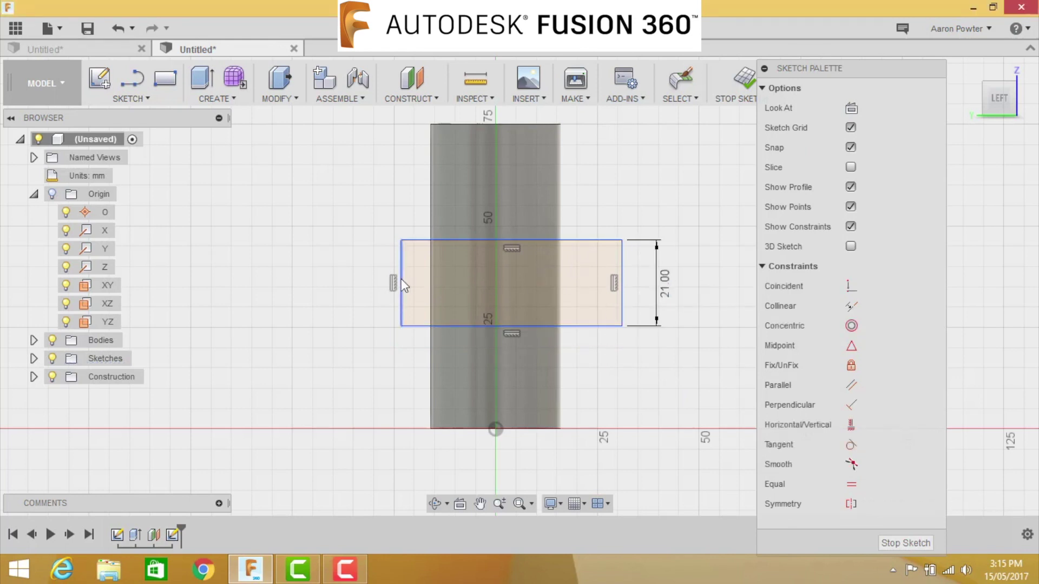
# Dimension the distance between the rectangle's two vertical edges to 40 mm.
pyautogui.click(401, 278)
pyautogui.click(622, 268)
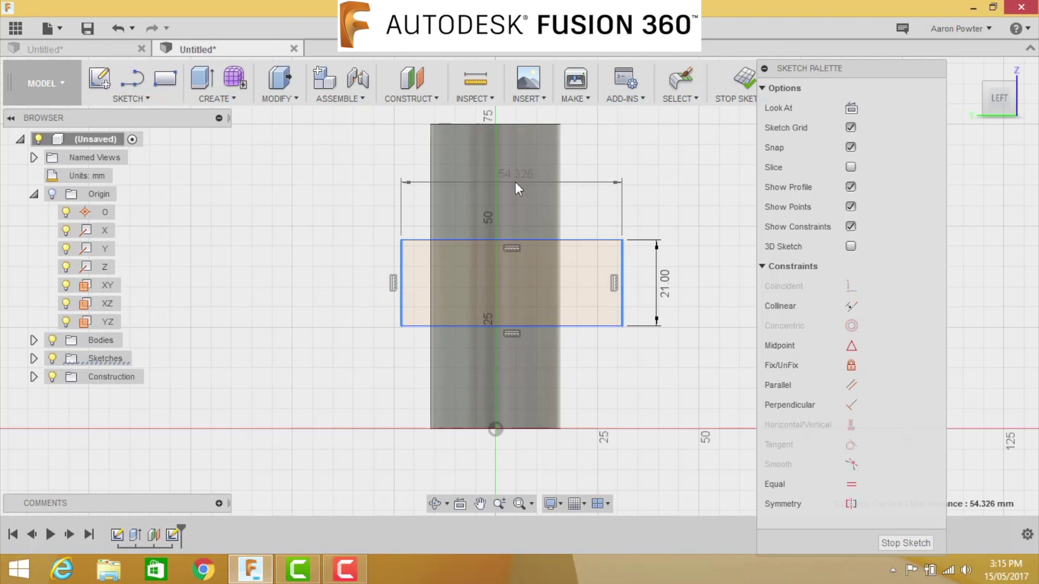
pyautogui.click(517, 114)
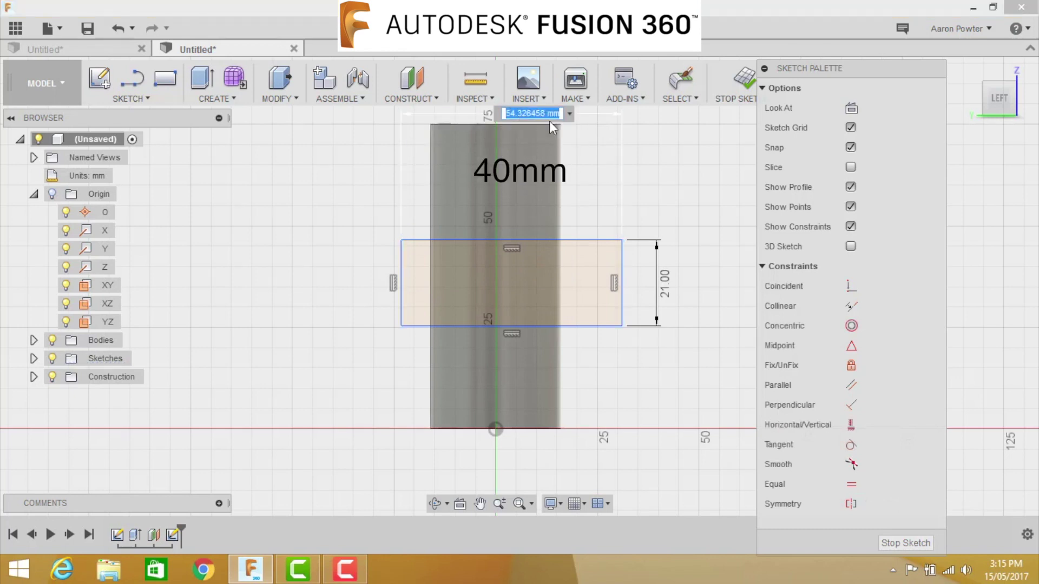
pyautogui.write('40')
pyautogui.press('Return')
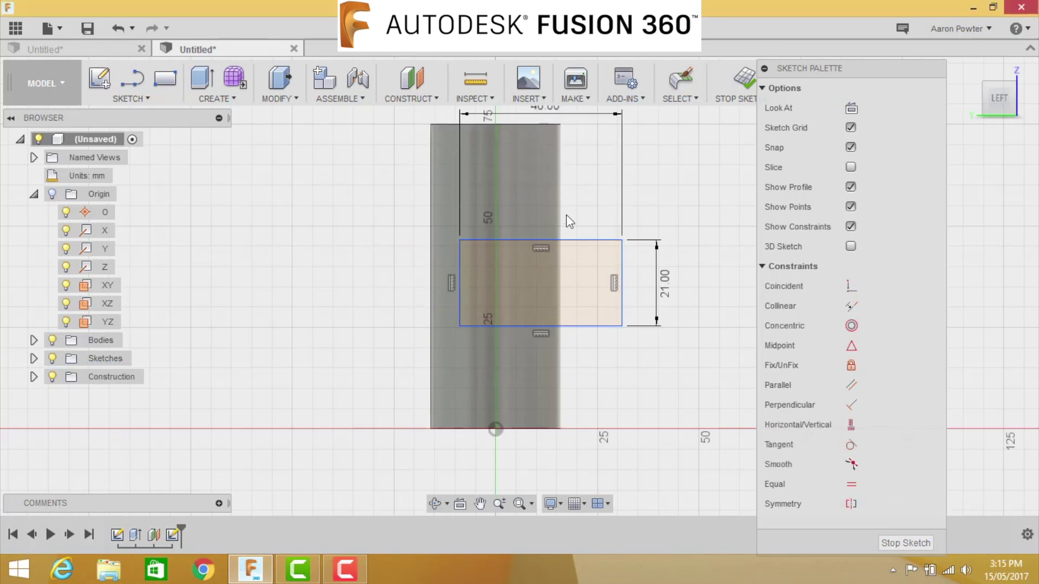
pyautogui.scroll(-2, 566, 212)
pyautogui.moveTo(553, 242)
pyautogui.mouseDown(button='middle')
pyautogui.moveTo(533, 291)
pyautogui.moveTo(497, 329)
pyautogui.mouseUp(button='middle')
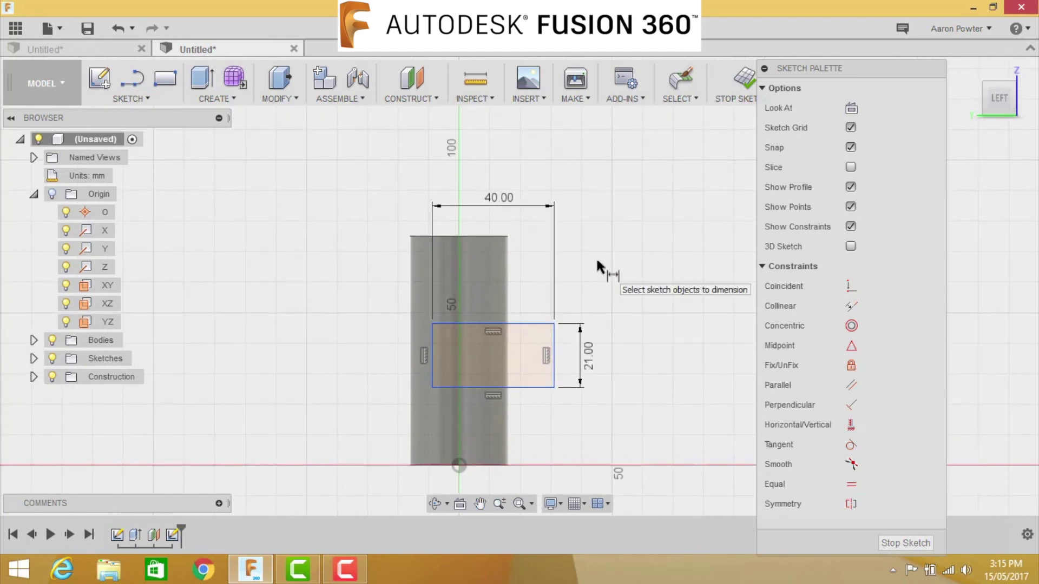
pyautogui.press('Escape')
# Shift the rectangle sideways so that it overhangs both sides of the cylinder roughly equally.
pyautogui.moveTo(553, 325); pyautogui.dragTo(518, 323)
pyautogui.click(623, 268)
pyautogui.moveTo(553, 365); pyautogui.dragTo(561, 360)
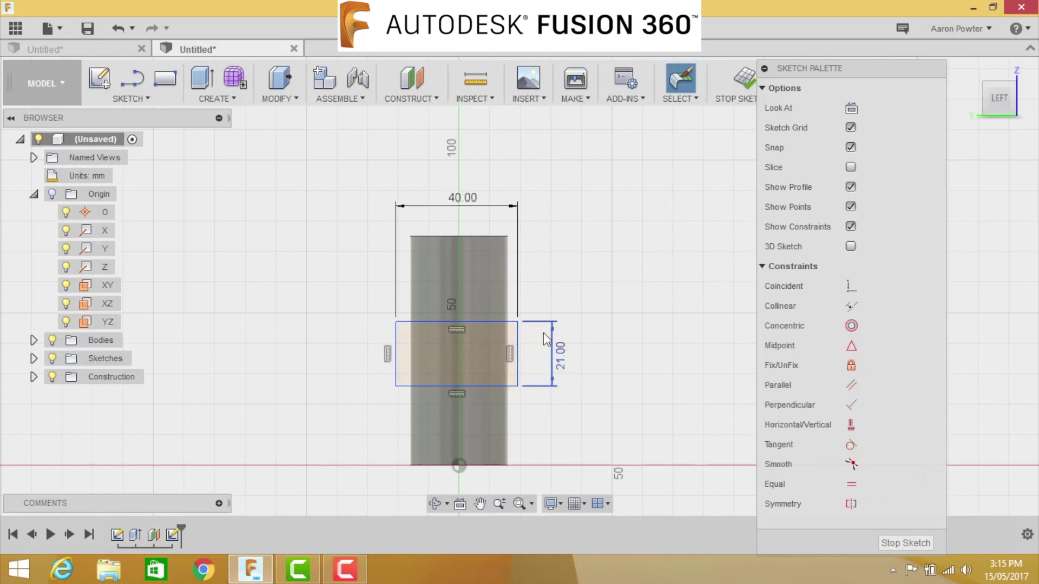
# Dimension the rectangle's lower edge from the cylinder's base with the expression (75-21)/2 to centre it along the length.
pyautogui.scroll(3, 478, 411)
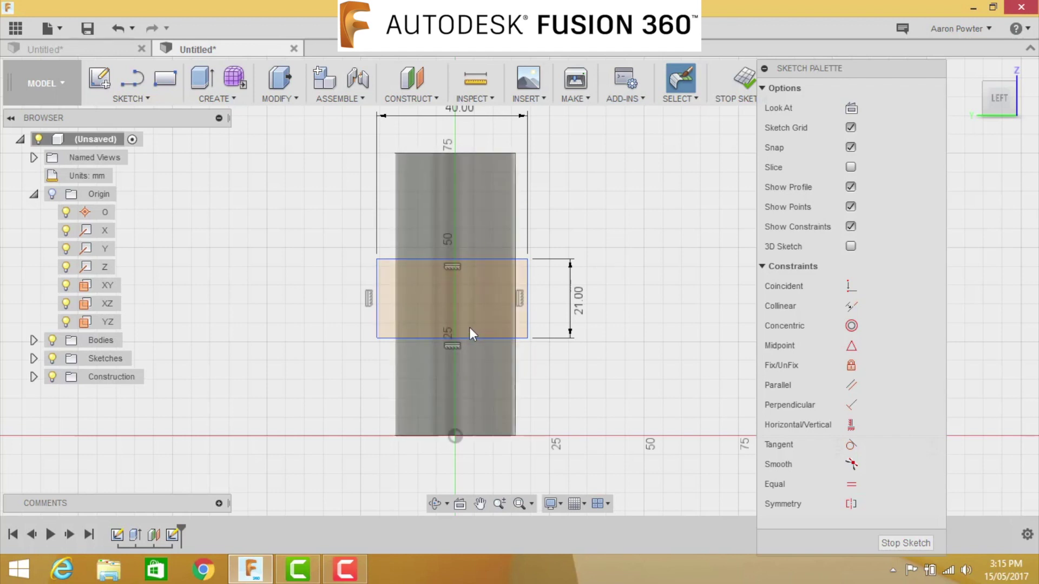
pyautogui.click(527, 327)
pyautogui.press('d')
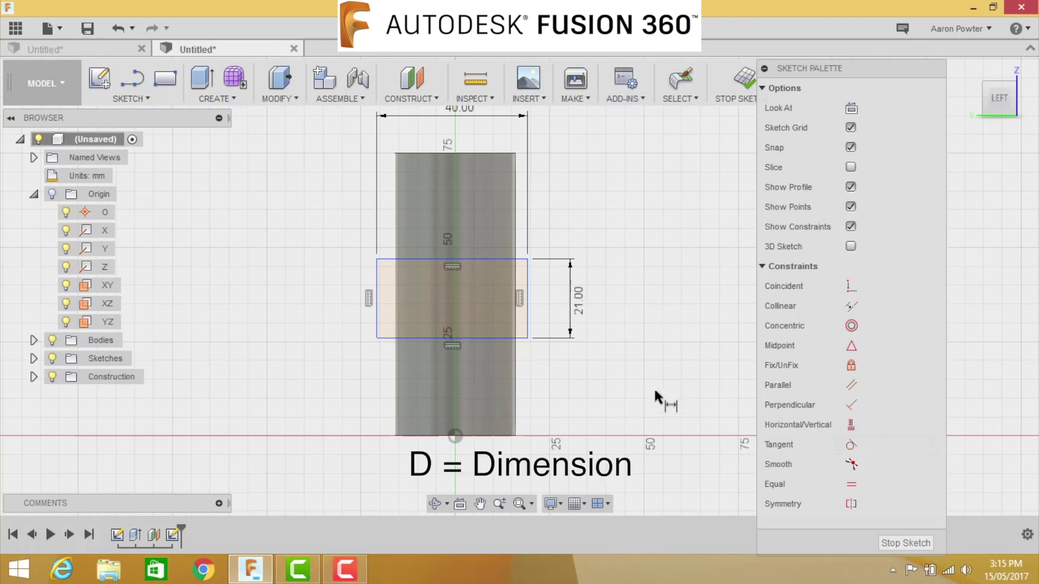
pyautogui.click(483, 339)
pyautogui.click(492, 436)
pyautogui.click(570, 381)
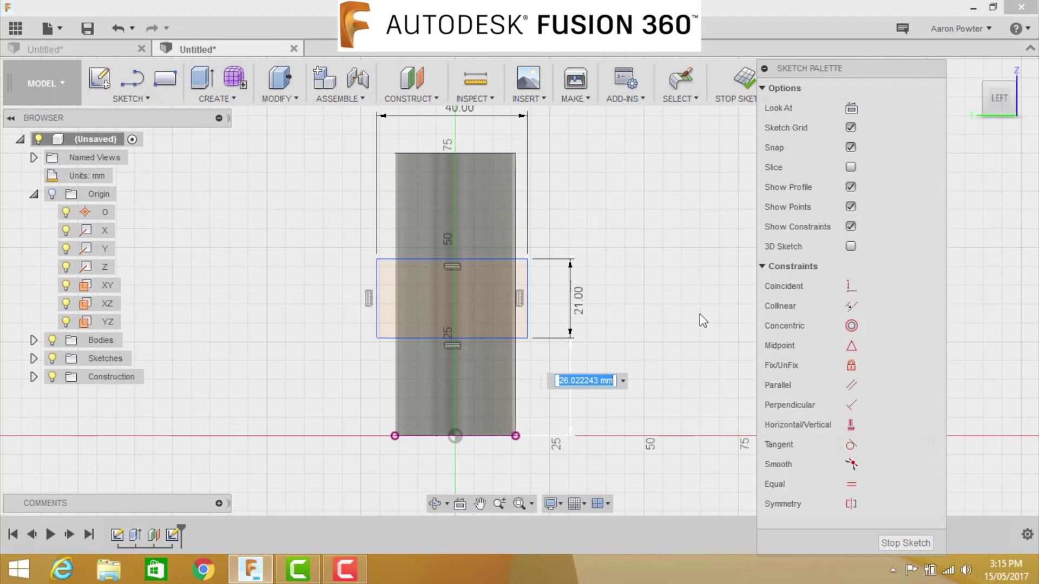
pyautogui.press('BackSpace')
pyautogui.write('(75-')
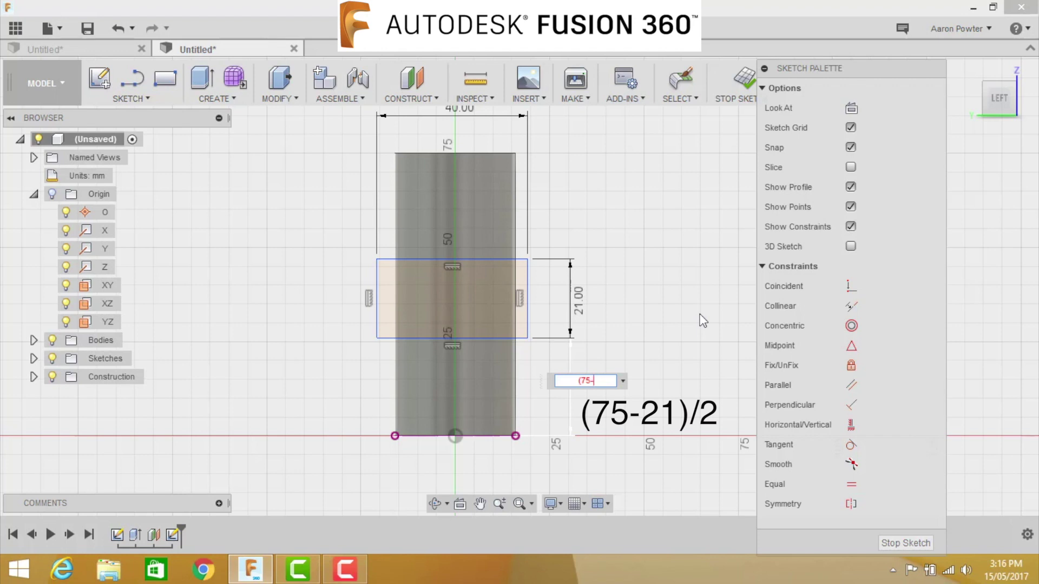
pyautogui.write('21)/2')
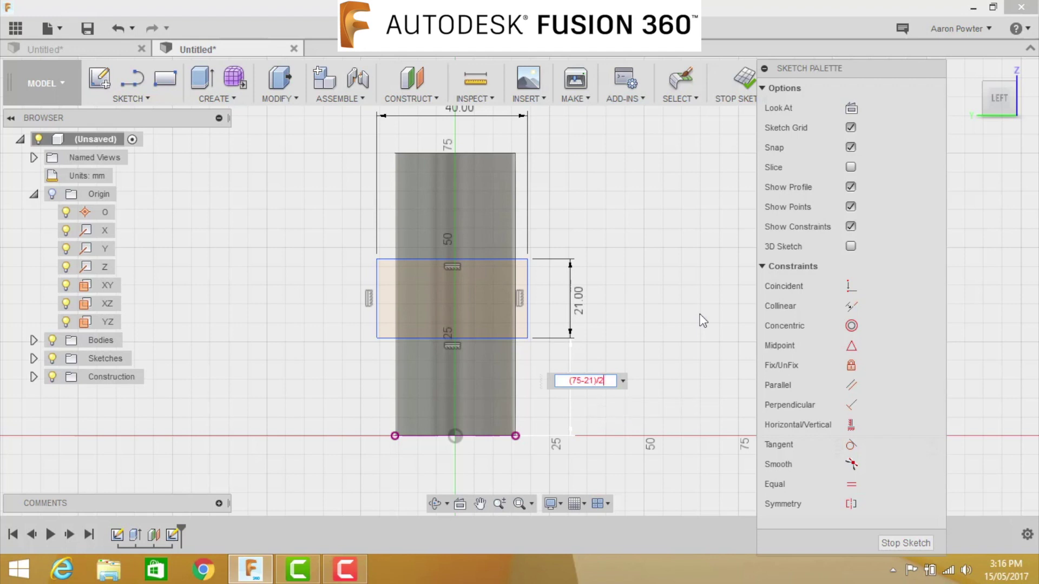
pyautogui.press('Return')
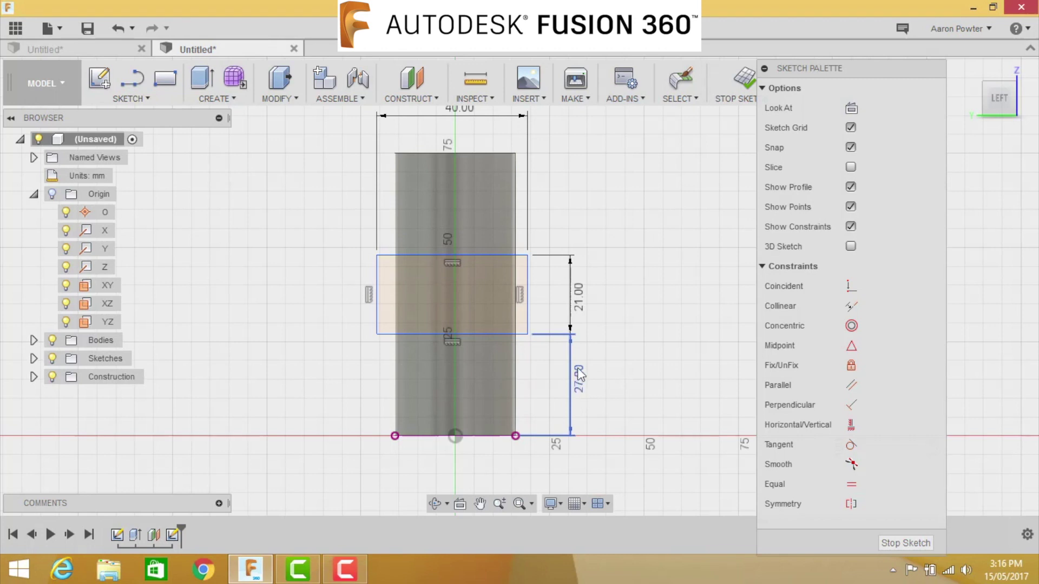
# Dimension the horizontal distance from the rectangle's left edge to the cylinder's left base point to 4 mm.
pyautogui.click(378, 280)
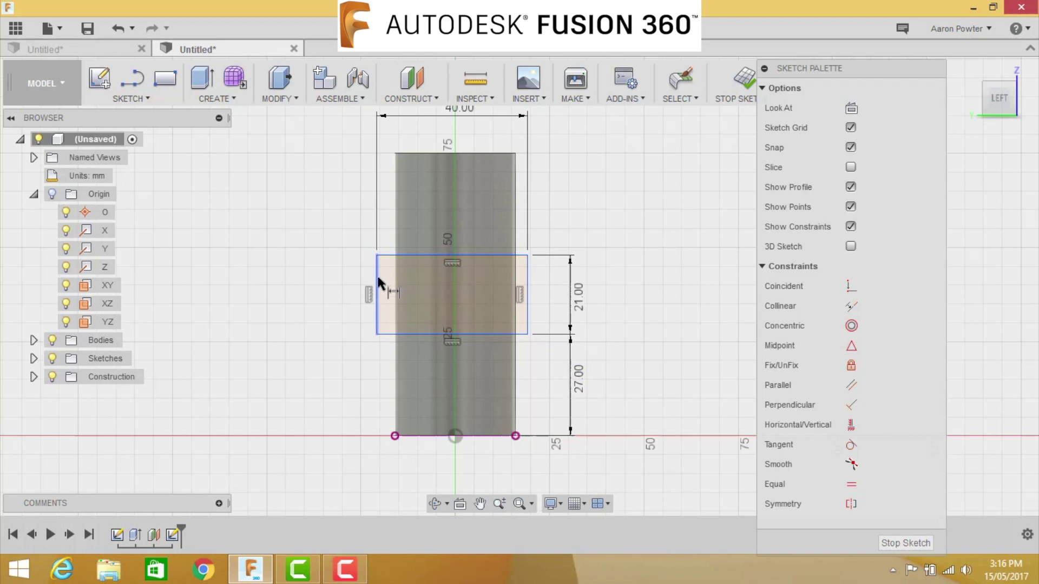
pyautogui.click(395, 436)
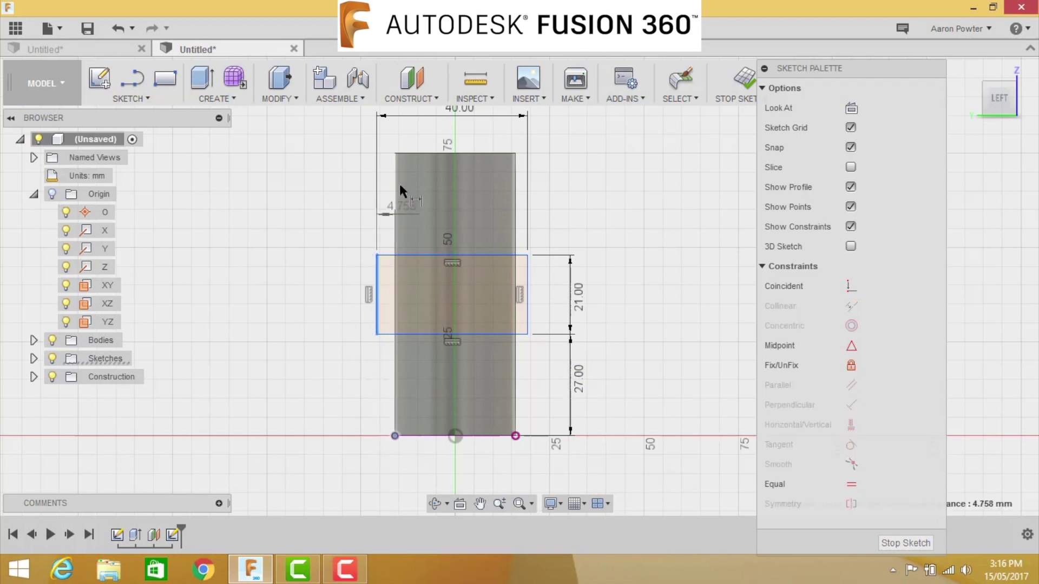
pyautogui.click(398, 131)
pyautogui.write('4')
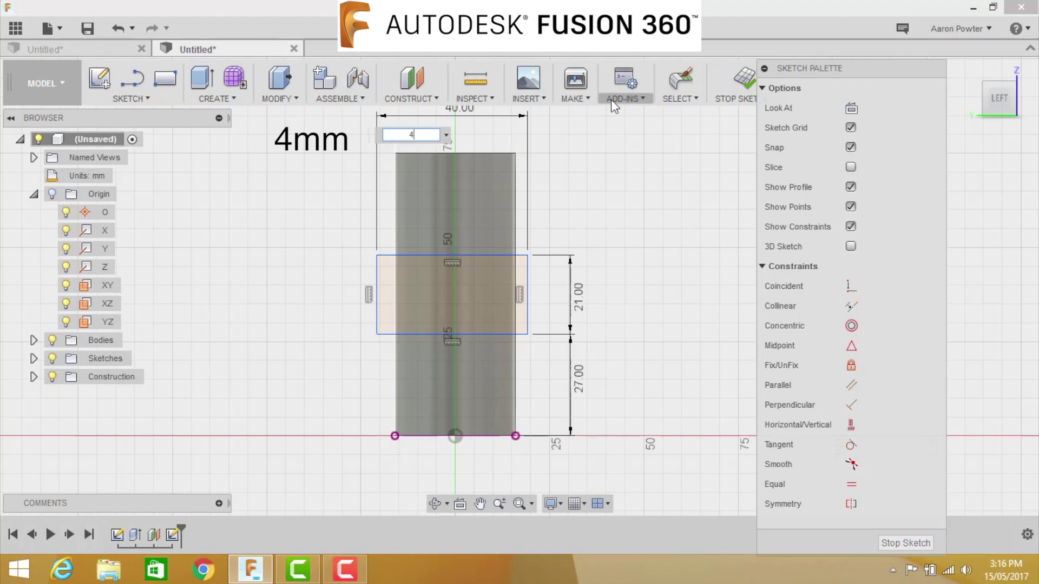
pyautogui.press('Return')
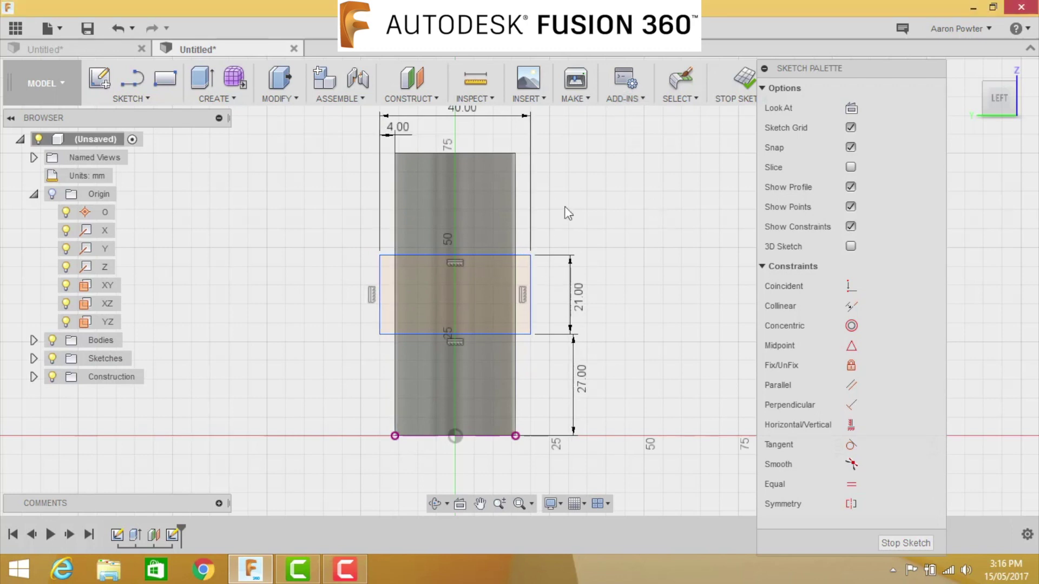
# Measure the distance between the rectangle's right edge and the cylinder's right base point.
pyautogui.click(483, 87)
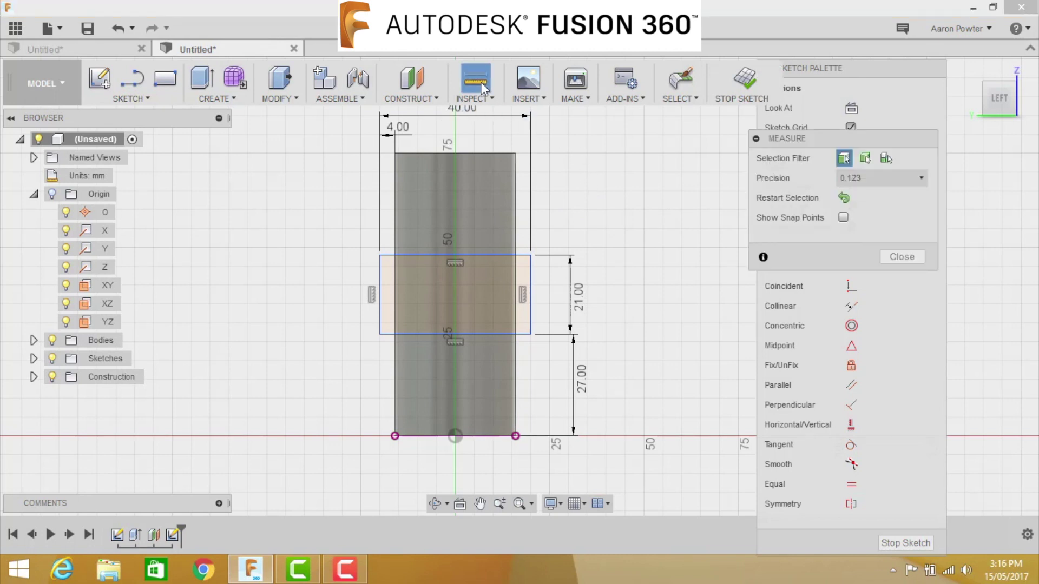
pyautogui.click(531, 275)
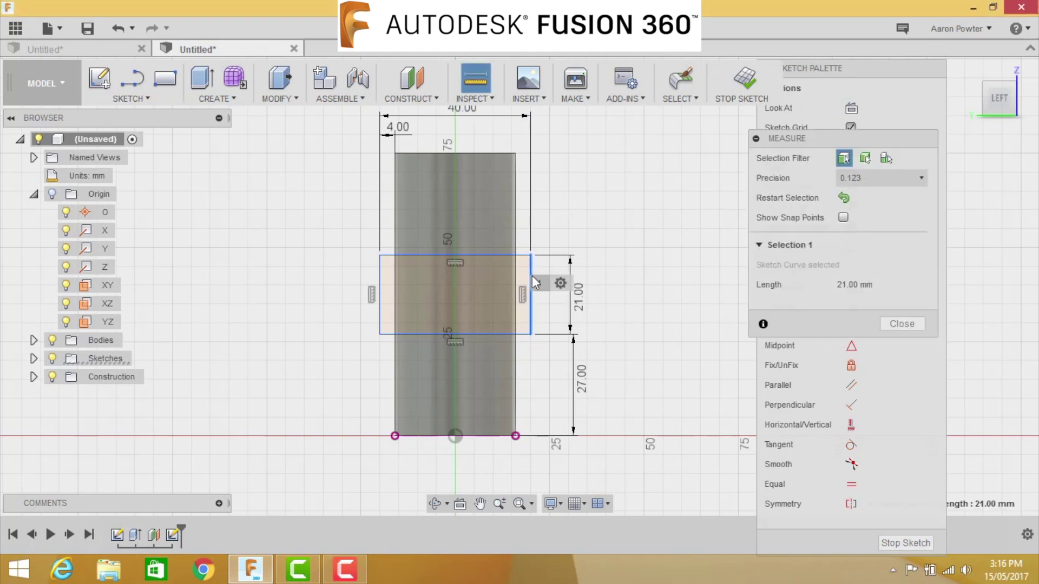
pyautogui.click(515, 436)
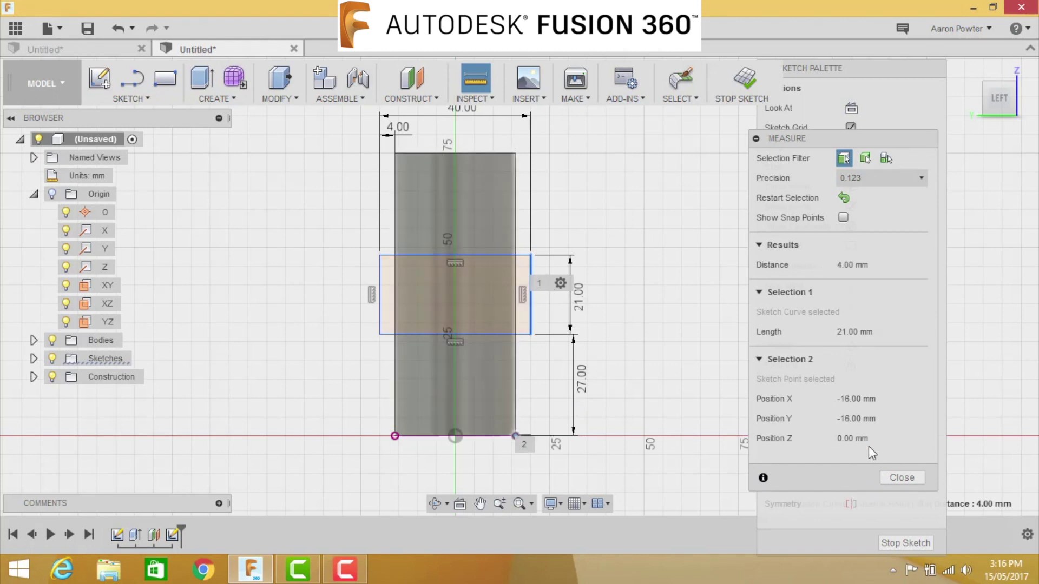
pyautogui.click(901, 477)
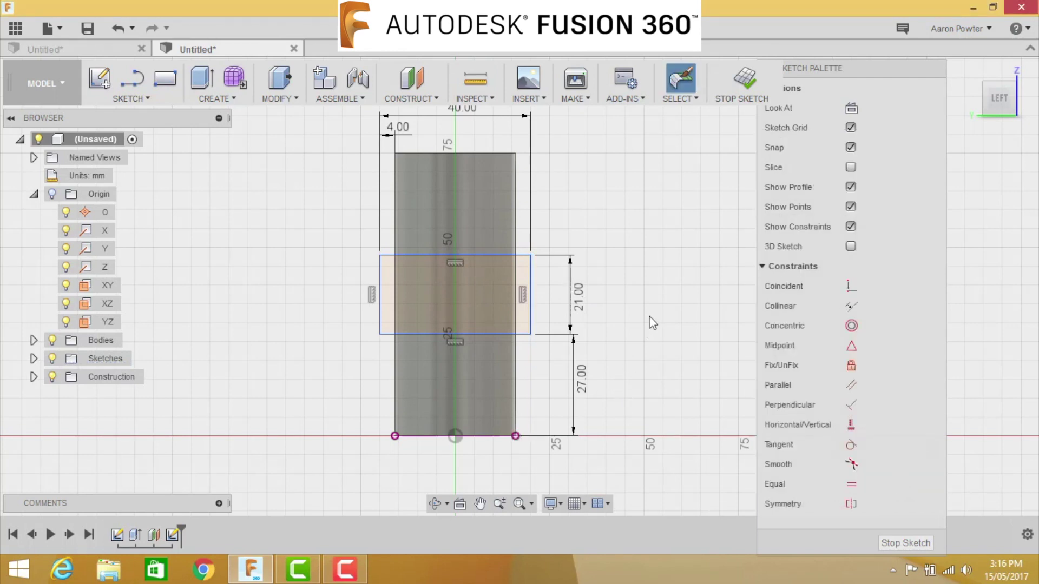
# Extrude the rectangle profile 3 mm into the cylinder as a cut to form the flat.
pyautogui.press('e')
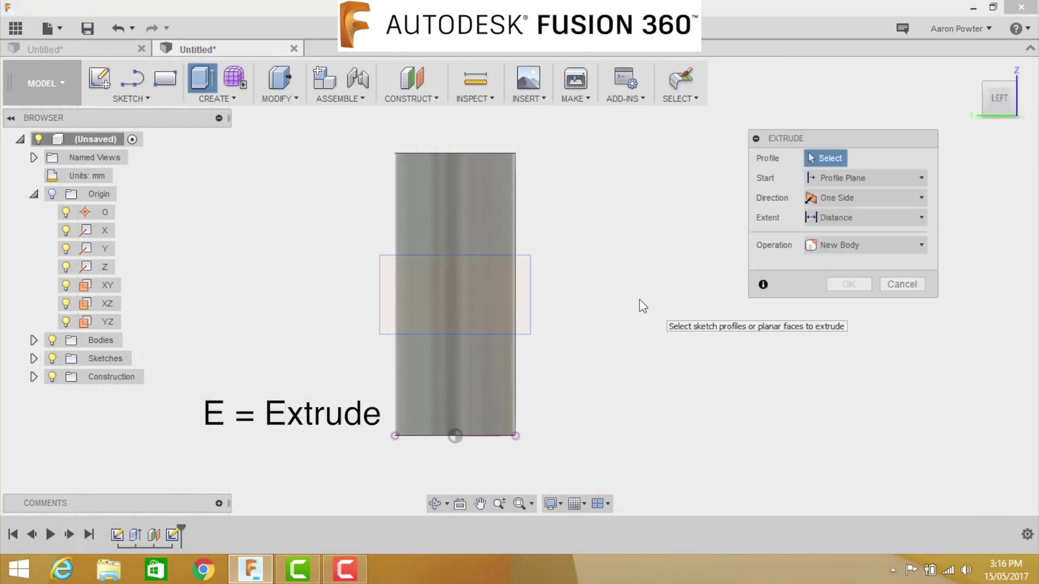
pyautogui.click(522, 270)
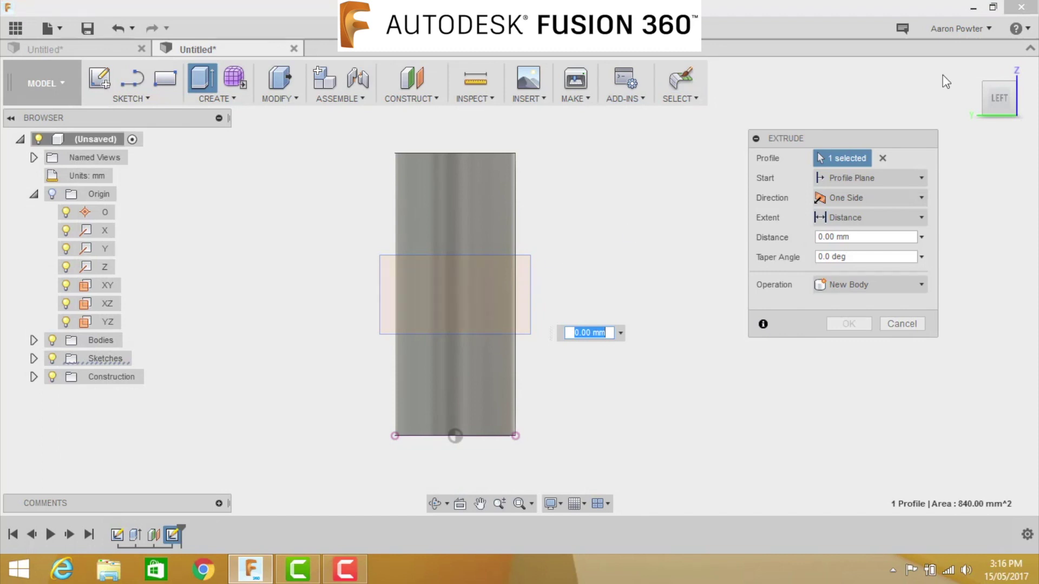
pyautogui.click(970, 68)
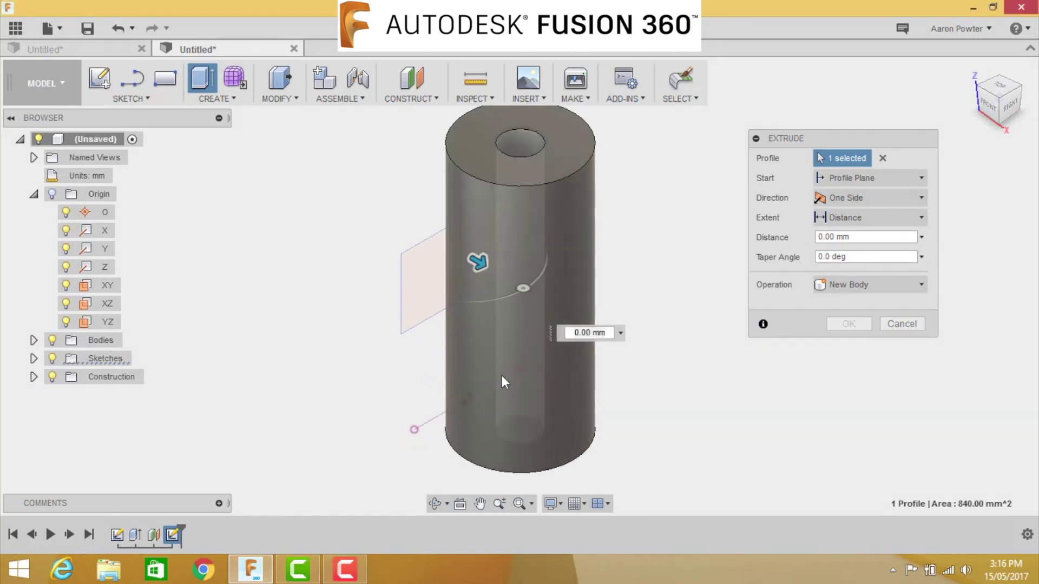
pyautogui.moveTo(477, 261); pyautogui.dragTo(488, 289)
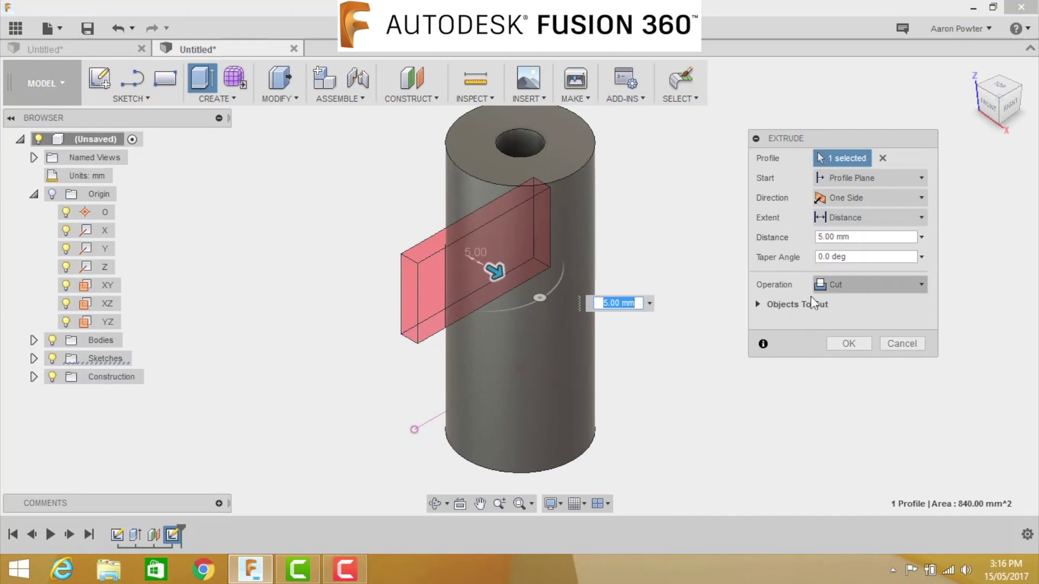
pyautogui.moveTo(605, 303); pyautogui.dragTo(608, 303)
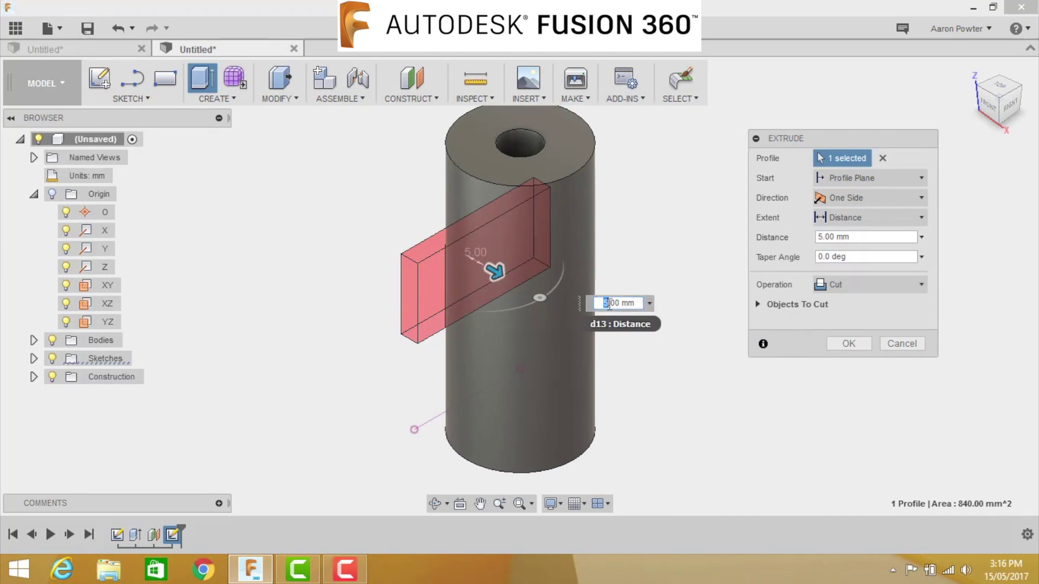
pyautogui.press('Return')
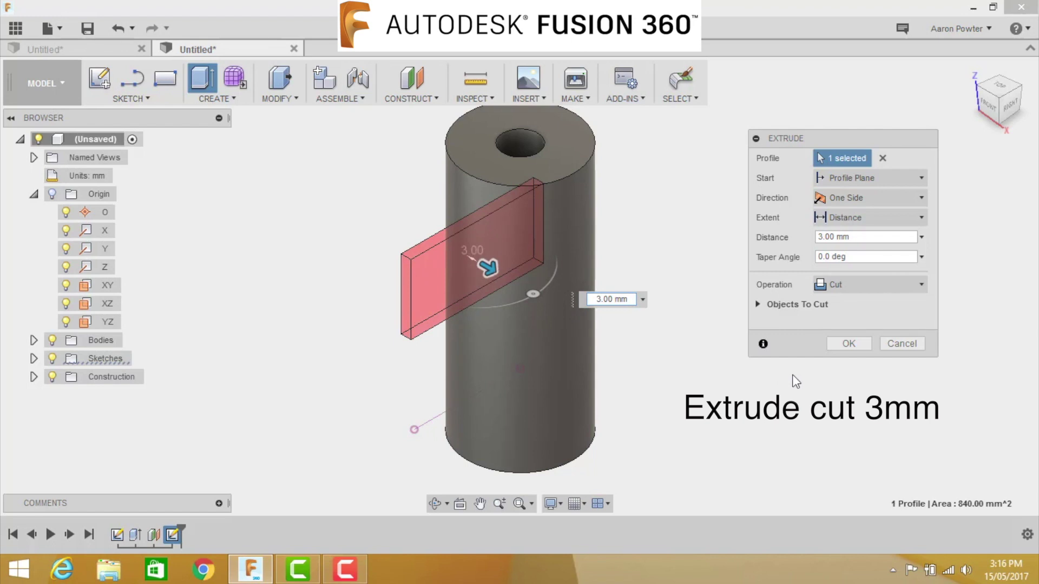
pyautogui.click(842, 342)
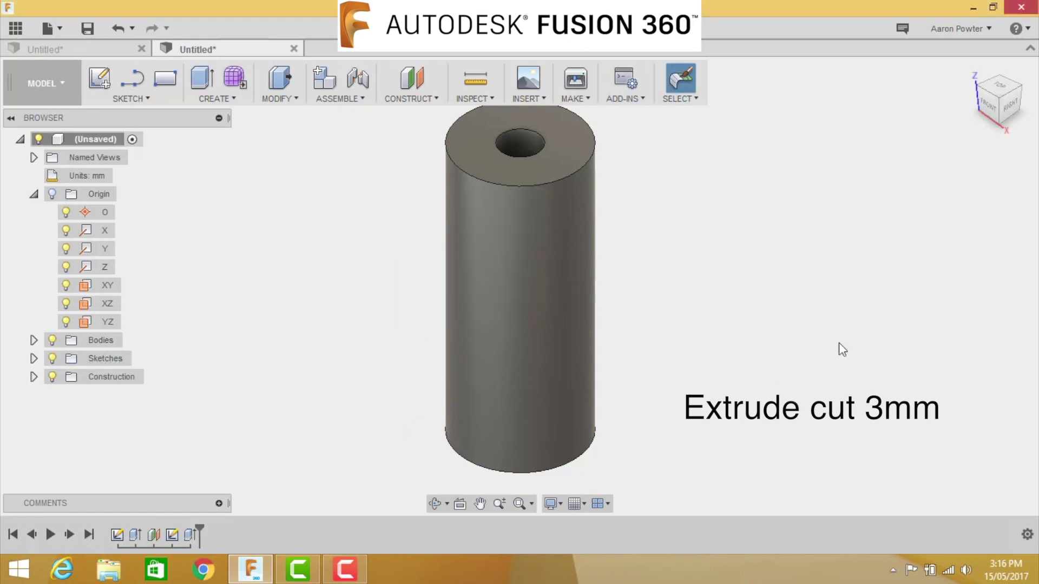
# Start a sketch on the newly cut flat face and draw two diagonal lines joining its opposite corners.
pyautogui.click(984, 107)
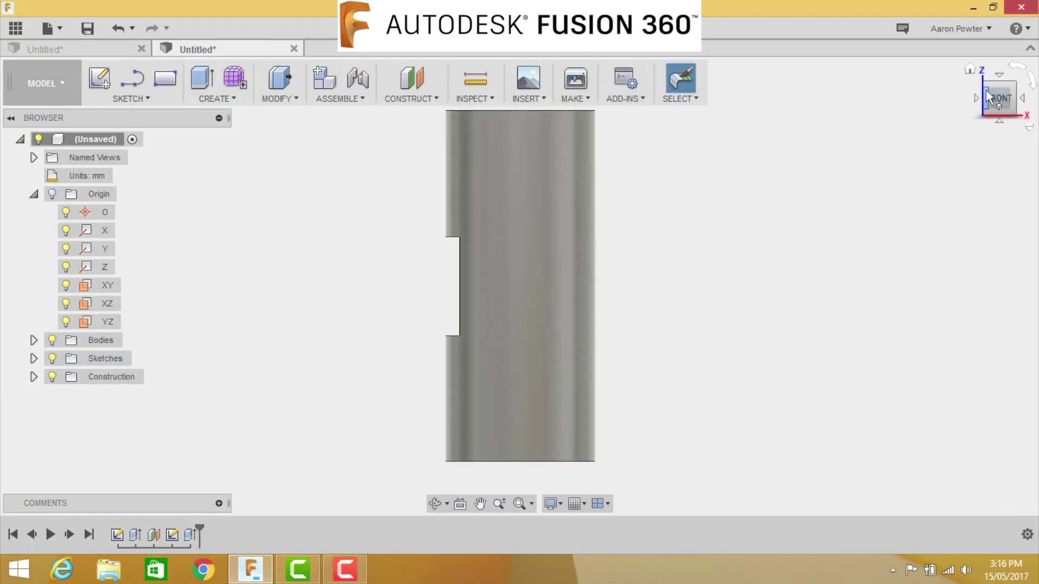
pyautogui.click(985, 86)
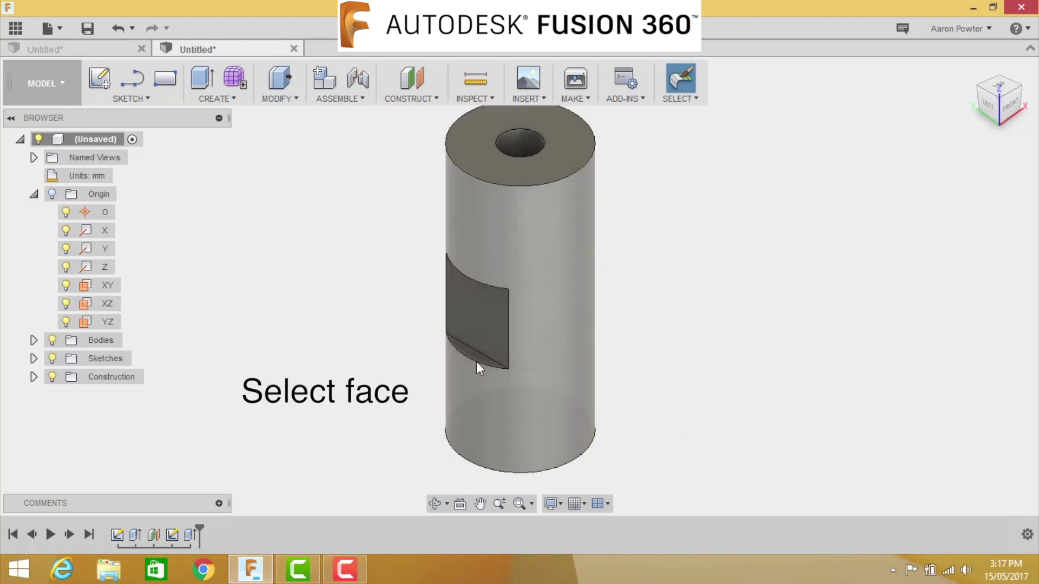
pyautogui.click(479, 318)
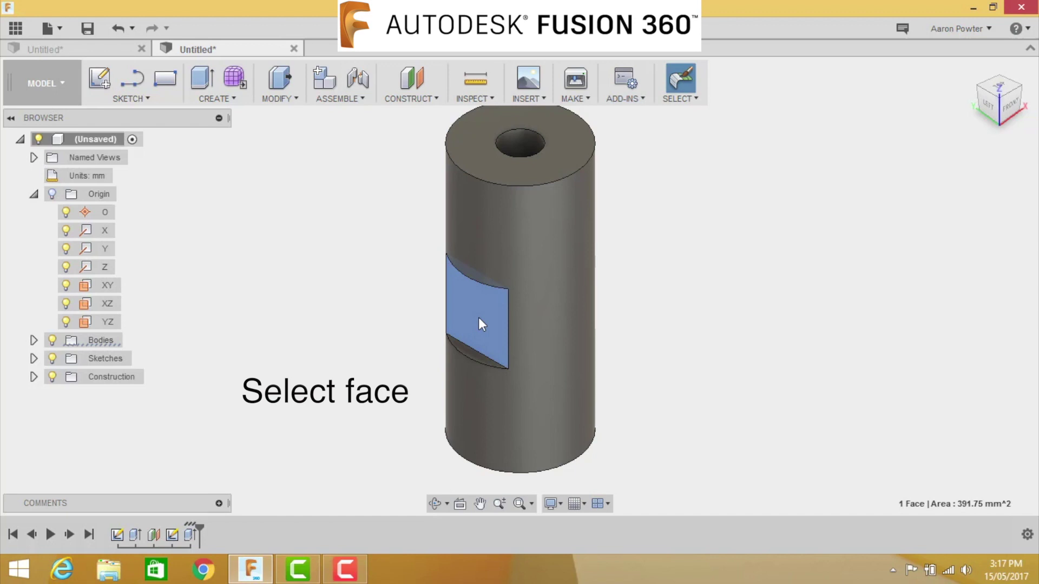
pyautogui.press('l')
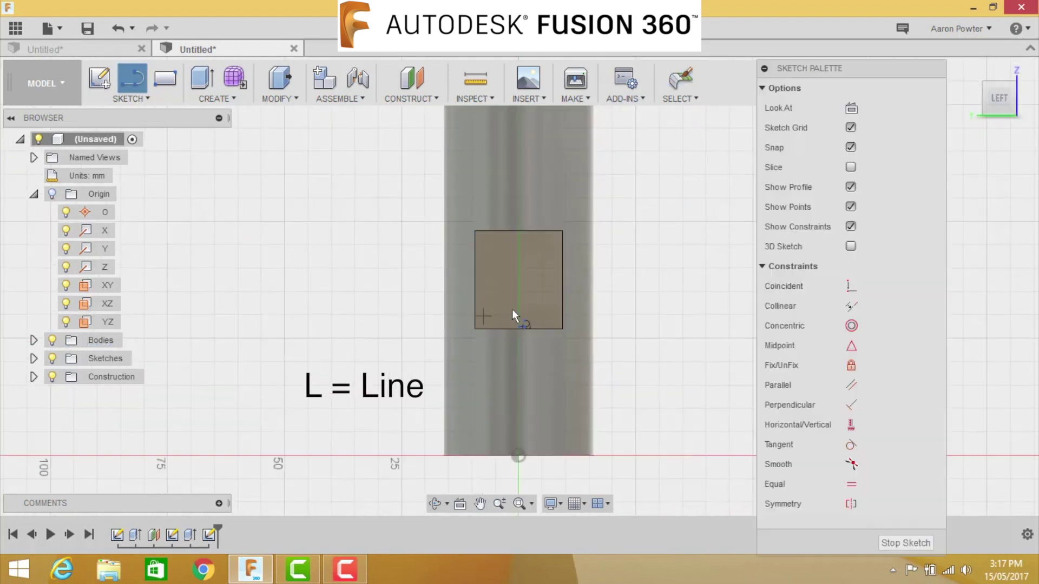
pyautogui.click(474, 328)
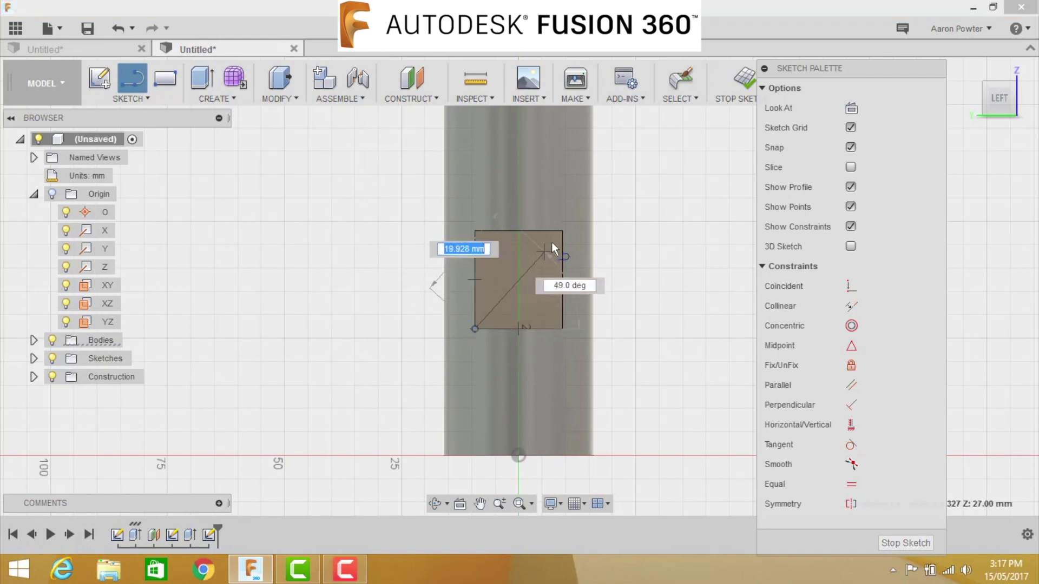
pyautogui.doubleClick(563, 232)
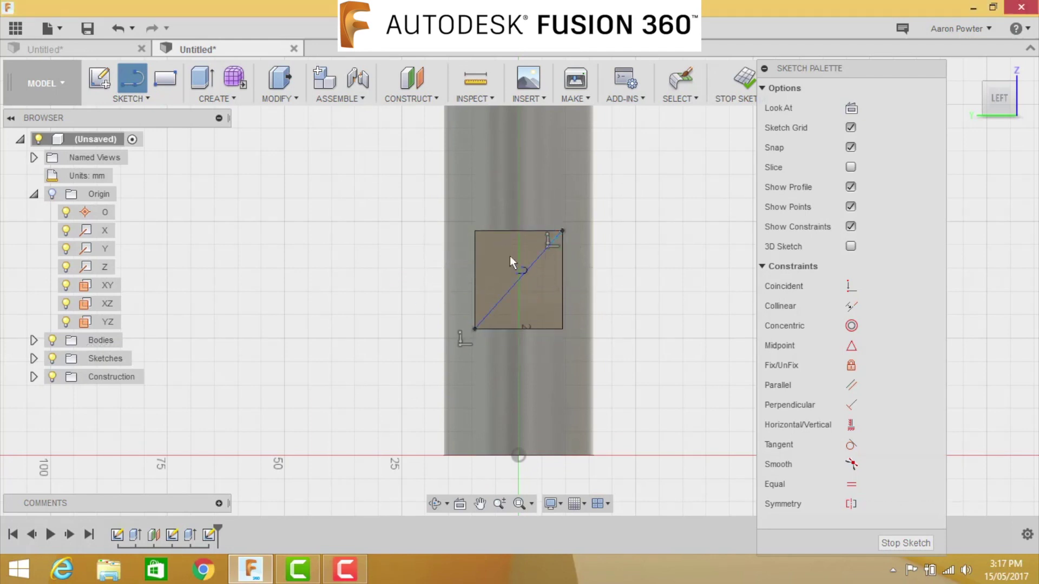
pyautogui.click(474, 231)
pyautogui.doubleClick(562, 329)
pyautogui.press('Escape')
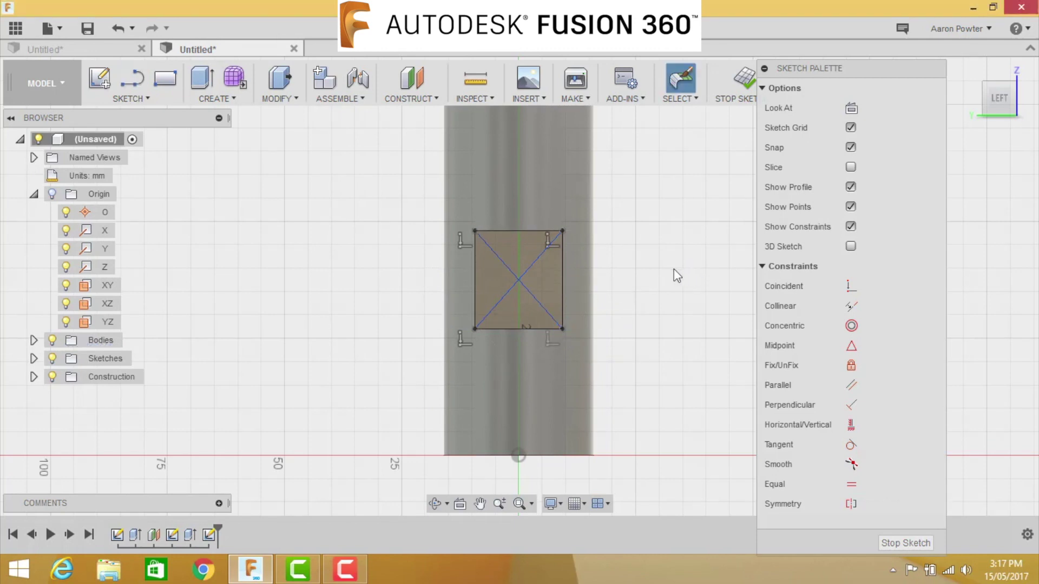
# Convert both diagonal lines on the flat face to construction lines.
pyautogui.click(534, 265)
pyautogui.keyDown('shift'); pyautogui.click(533, 296); pyautogui.keyUp('shift')
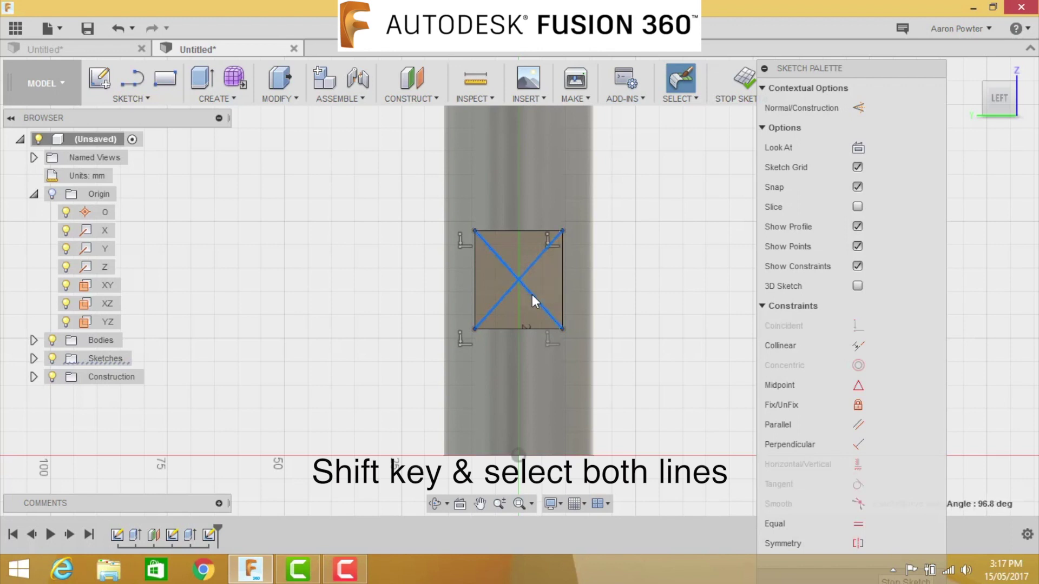
pyautogui.click(855, 109)
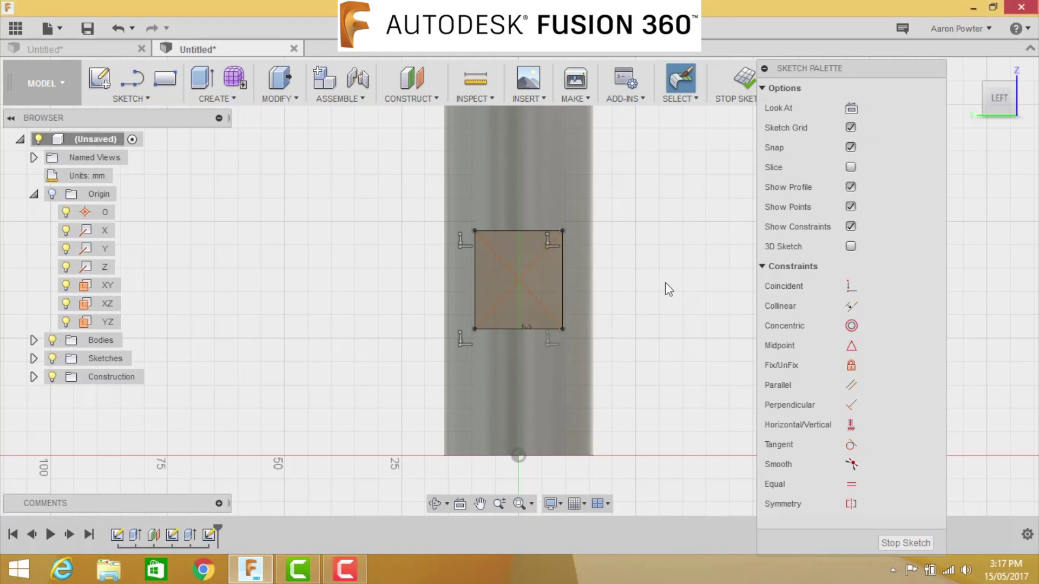
# Draw a circle centred where the diagonals cross on the flat face and set its diameter to 10.5 mm.
pyautogui.press('c')
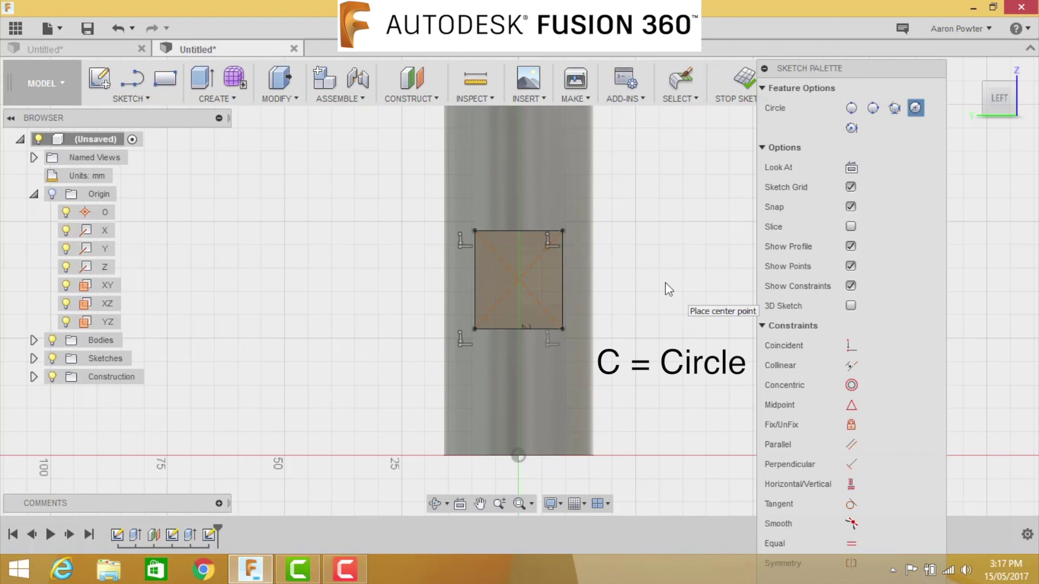
pyautogui.click(518, 279)
pyautogui.click(545, 284)
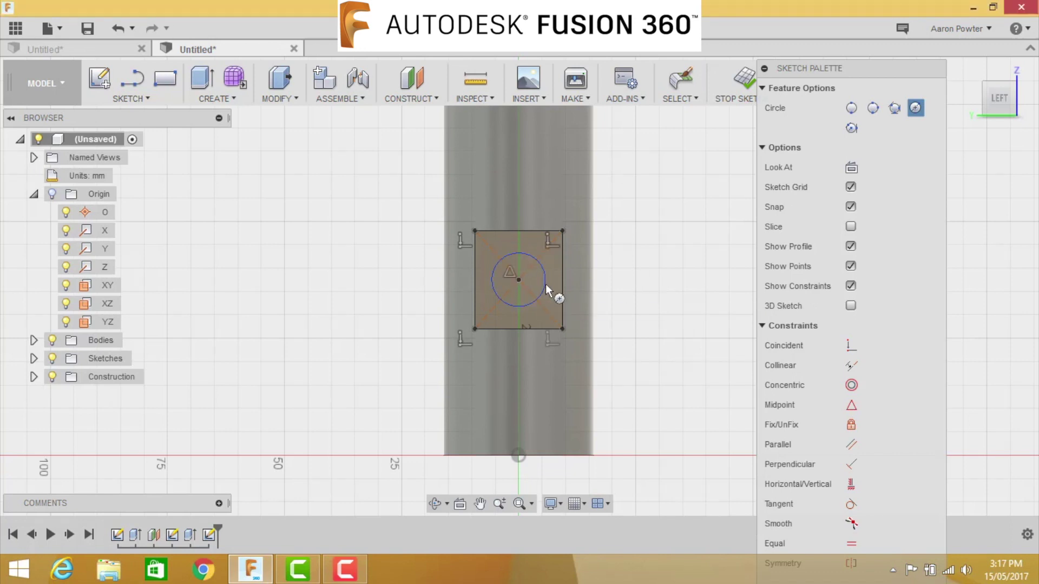
pyautogui.press('d')
pyautogui.click(546, 284)
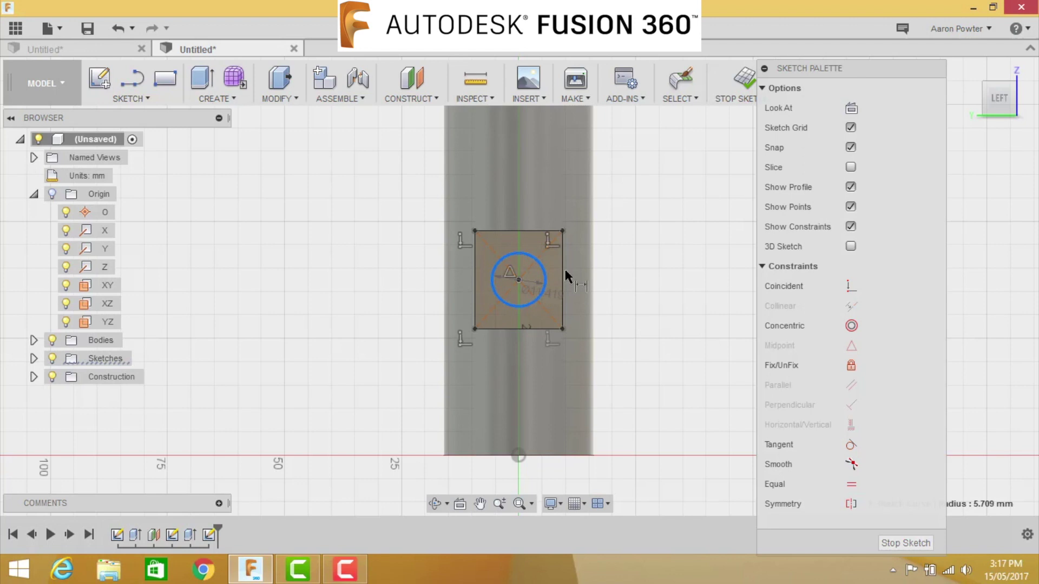
pyautogui.click(608, 242)
pyautogui.write('10.5')
pyautogui.press('Return')
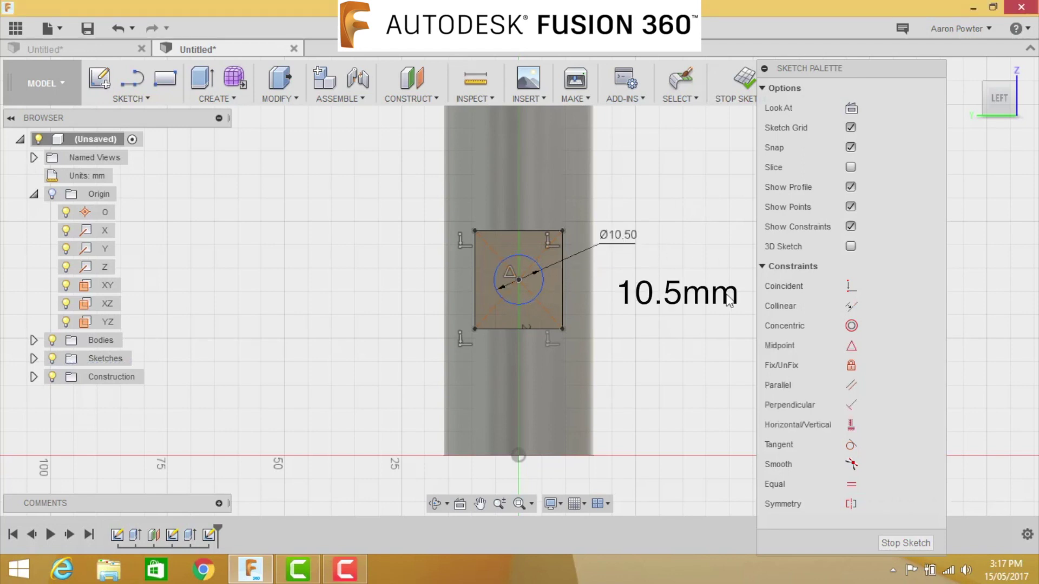
# Extrude the circle profile 12 mm into the cylinder as a cut to make the cross hole in the flat.
pyautogui.press('e')
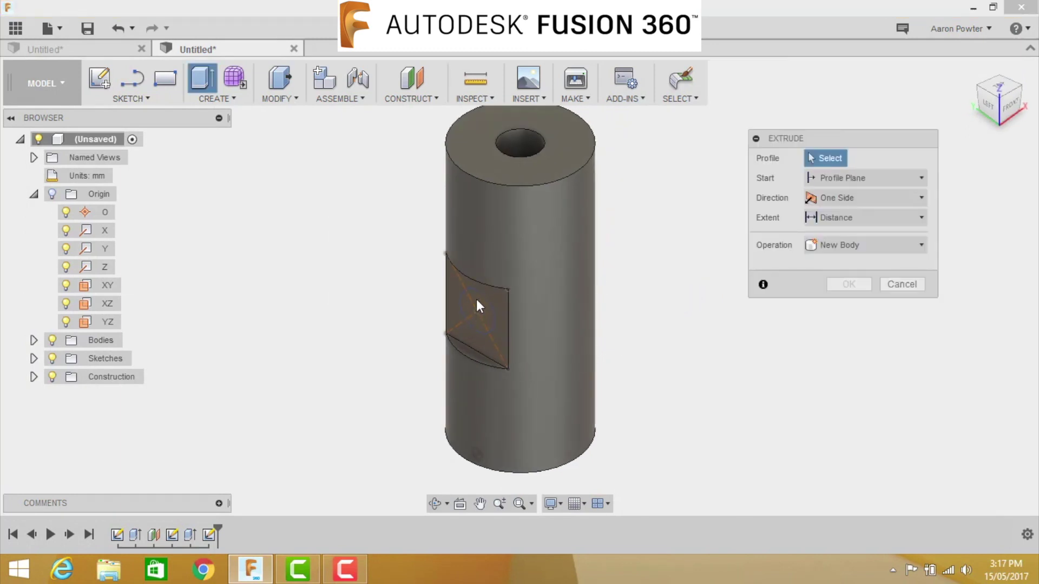
pyautogui.click(477, 301)
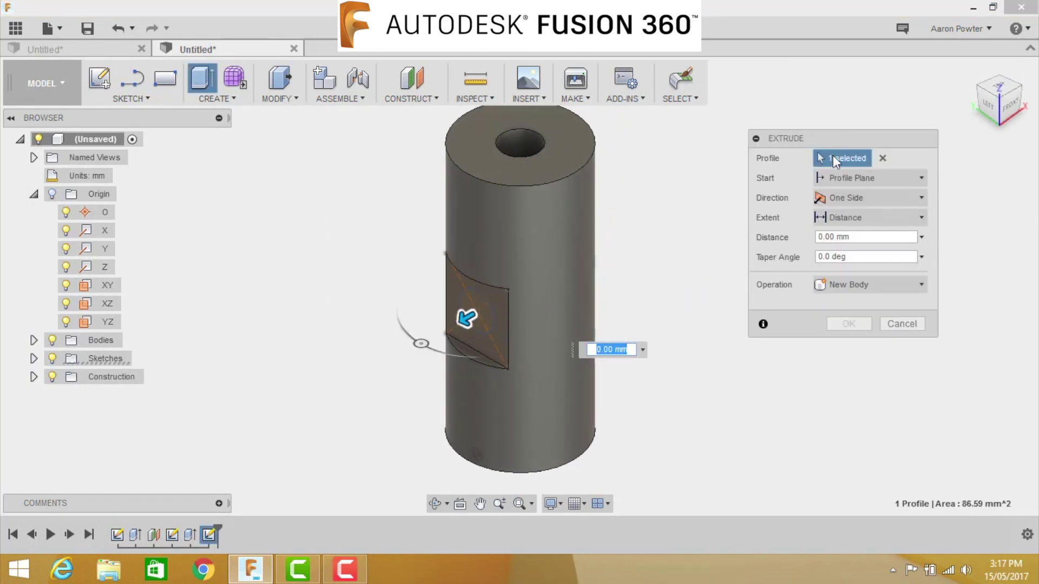
pyautogui.moveTo(466, 320); pyautogui.dragTo(516, 288)
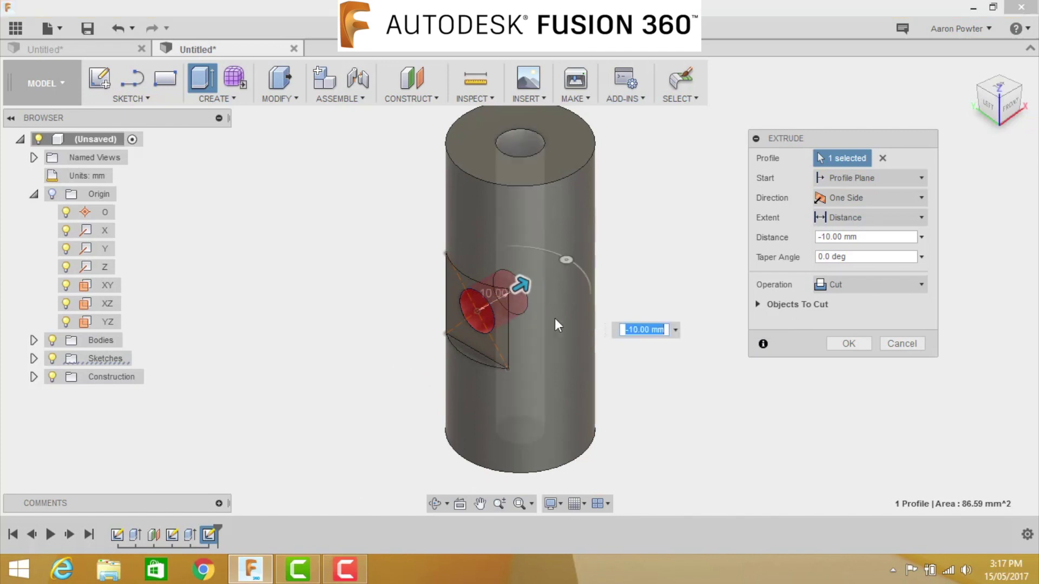
pyautogui.click(638, 329)
pyautogui.press('BackSpace')
pyautogui.write('2')
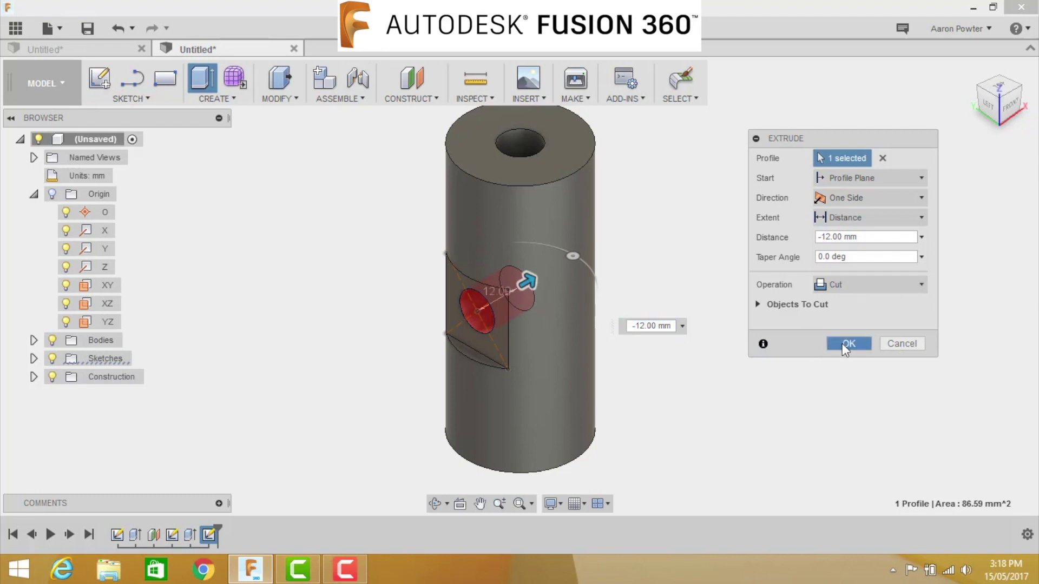
pyautogui.click(846, 344)
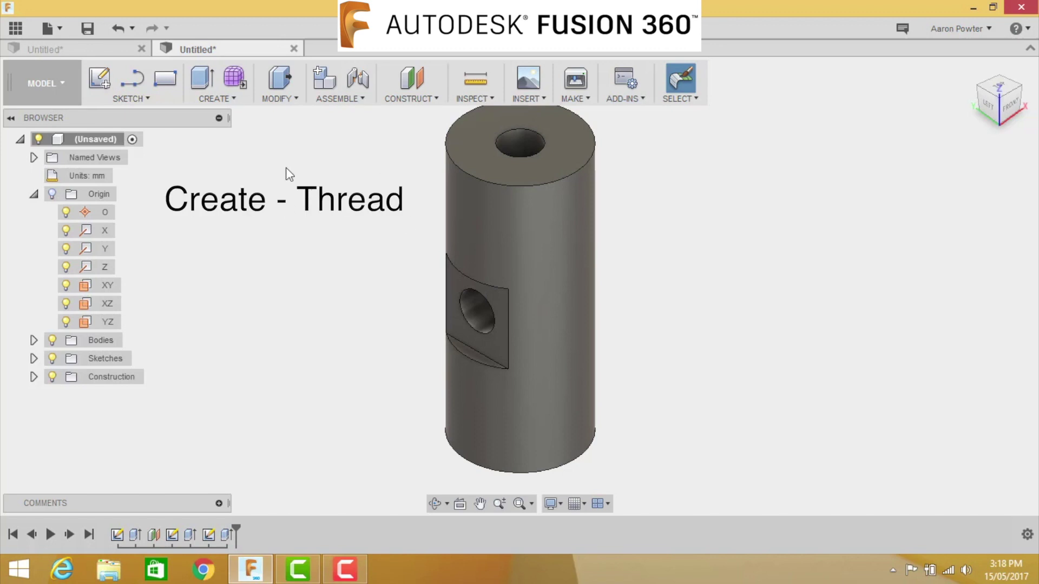
# Thread the full length of the cylinder's long centre bore with an ISO metric 12 mm thread, designation M12x1.5.
pyautogui.click(232, 100)
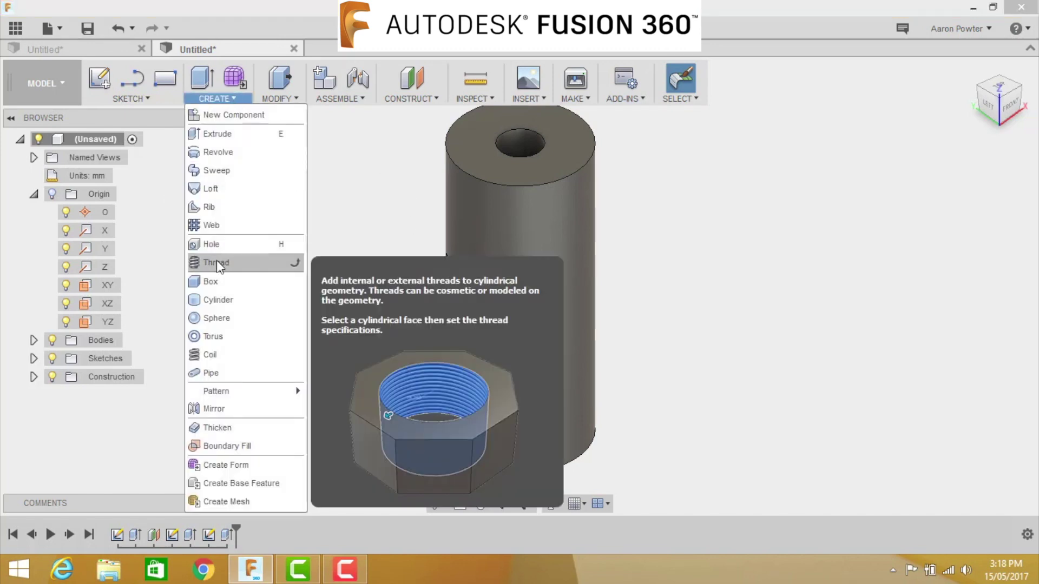
pyautogui.click(217, 262)
pyautogui.click(516, 143)
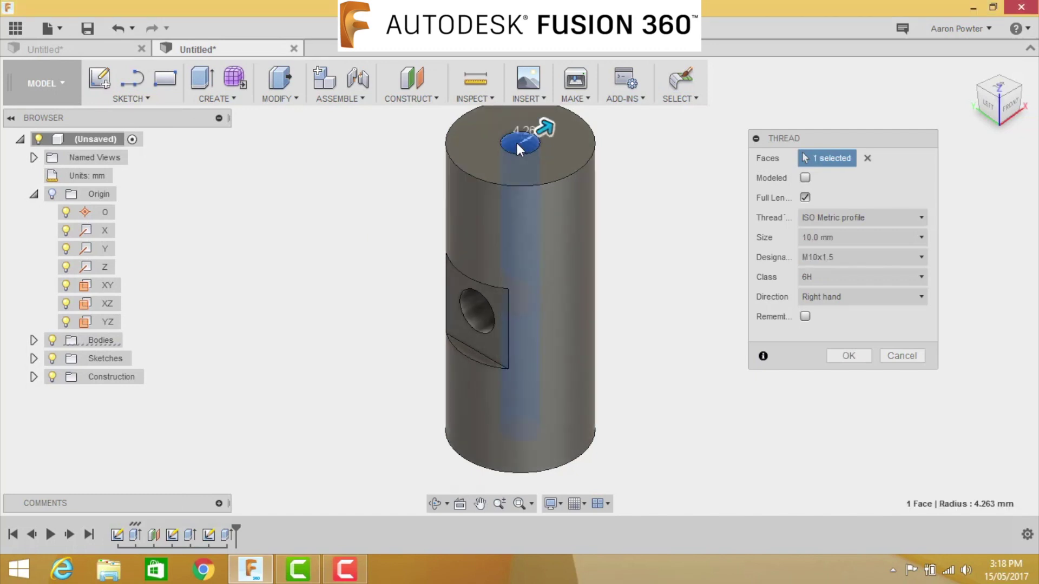
pyautogui.click(809, 236)
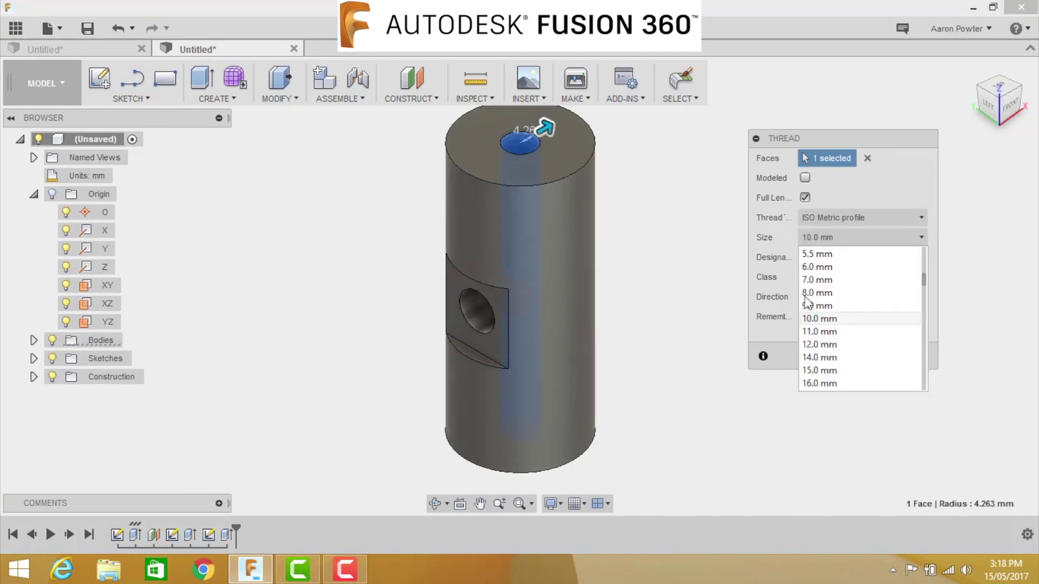
pyautogui.click(827, 344)
pyautogui.click(824, 258)
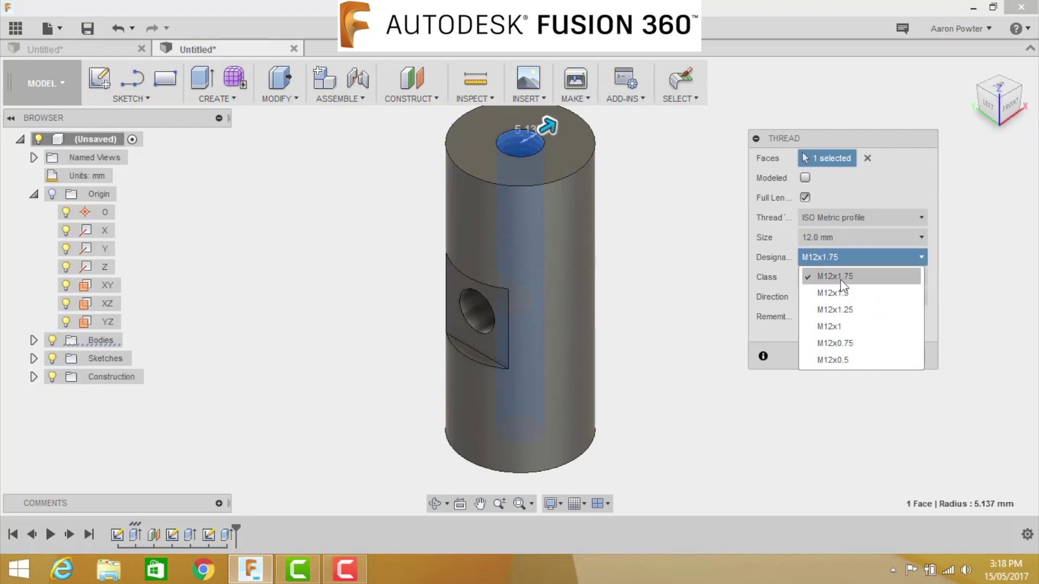
pyautogui.click(832, 296)
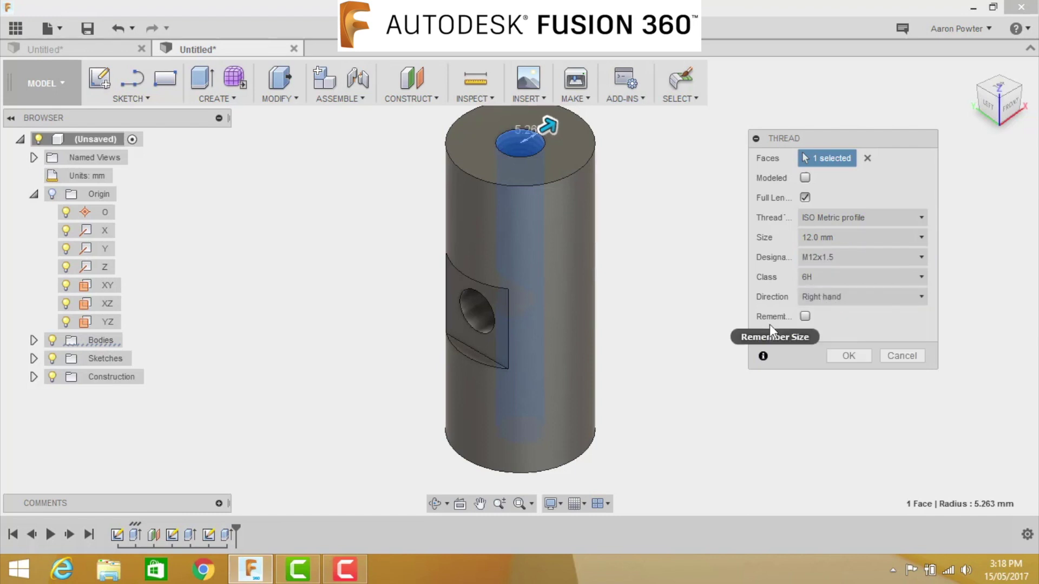
pyautogui.click(849, 356)
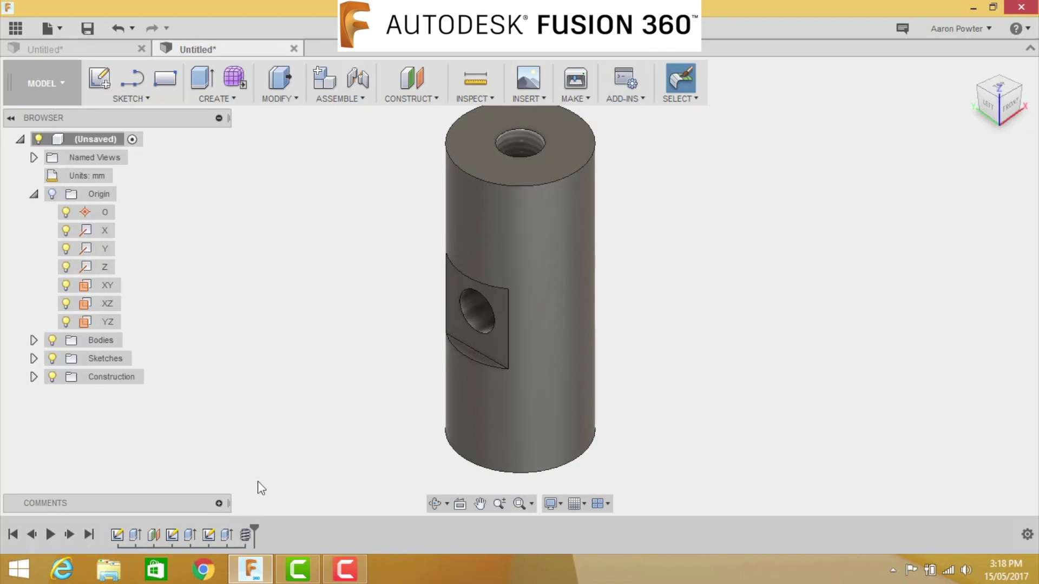
# Edit the thread feature to include the cross hole in the flat as a second threaded face.
pyautogui.rightClick(244, 533)
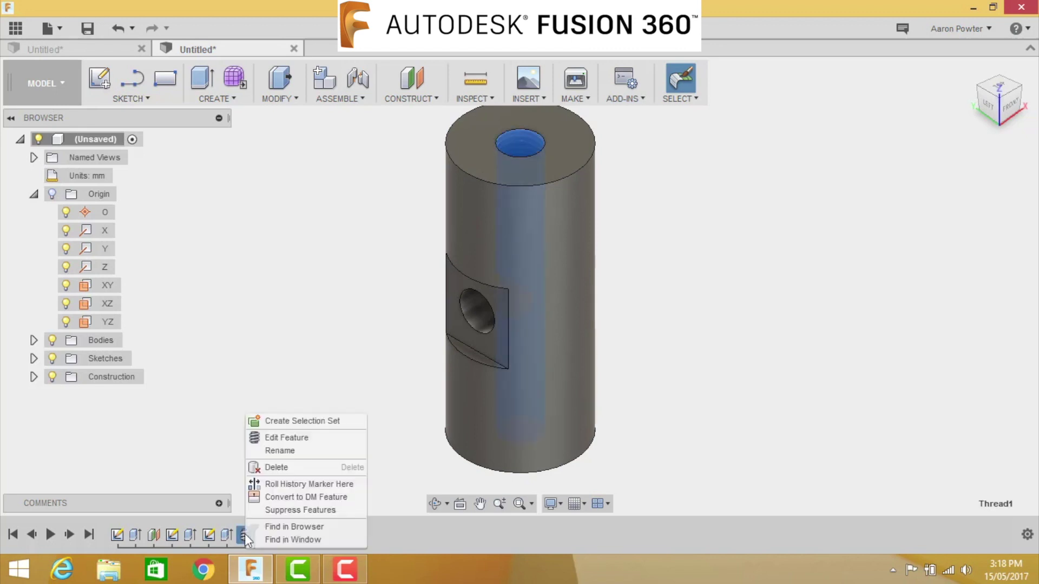
pyautogui.click(282, 438)
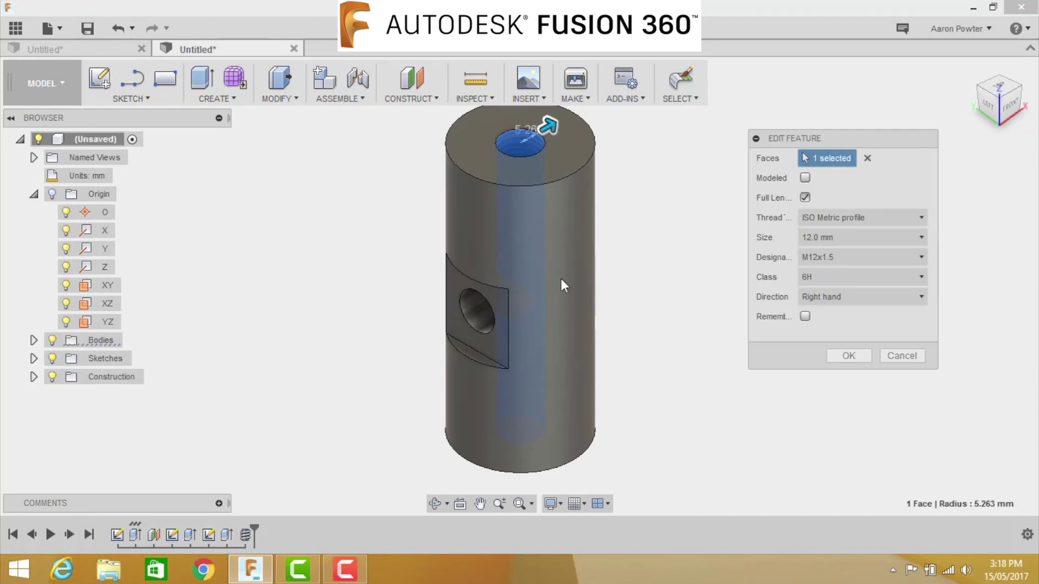
pyautogui.click(470, 304)
pyautogui.click(841, 352)
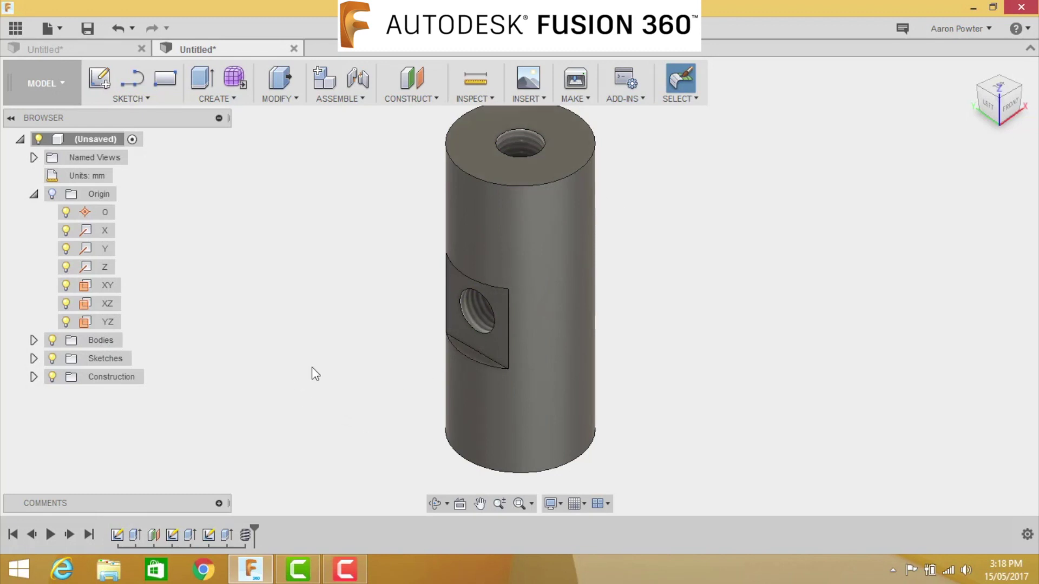
# Browse the project list and open the Engineering Pre-App project containing the Soft Face Mallet file.
pyautogui.click(88, 31)
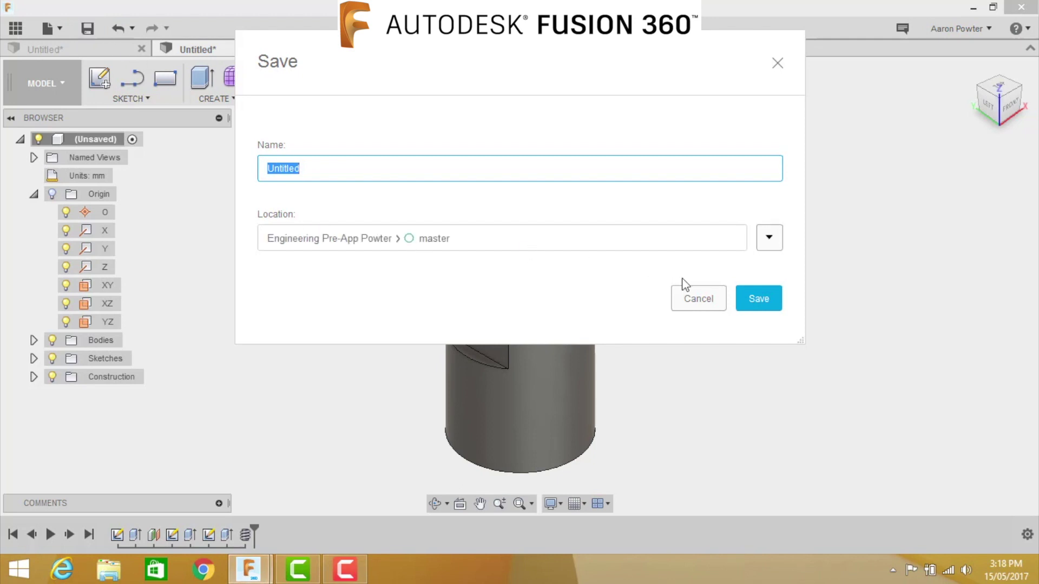
pyautogui.click(706, 299)
pyautogui.click(14, 28)
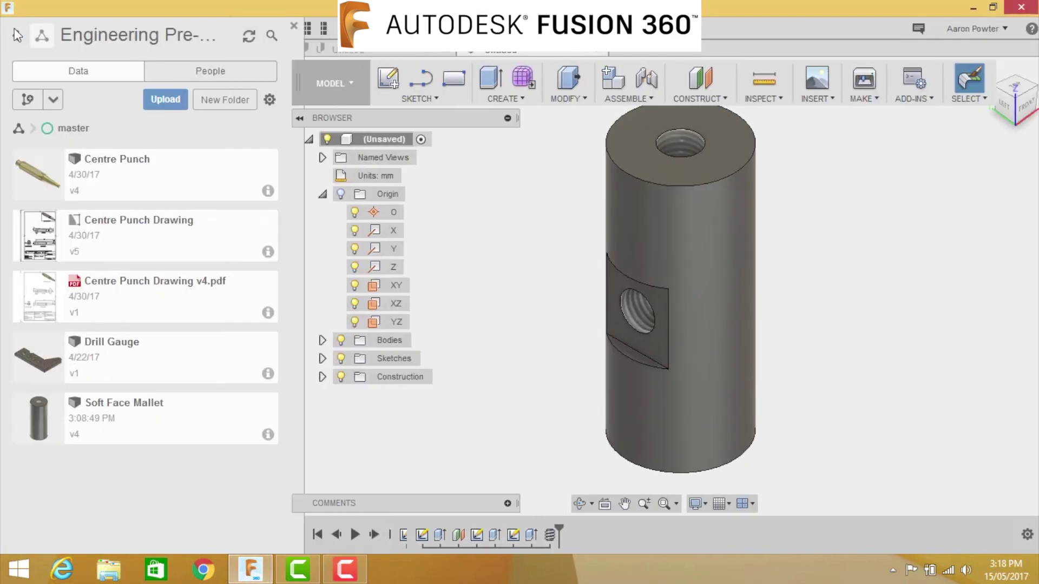
pyautogui.click(15, 37)
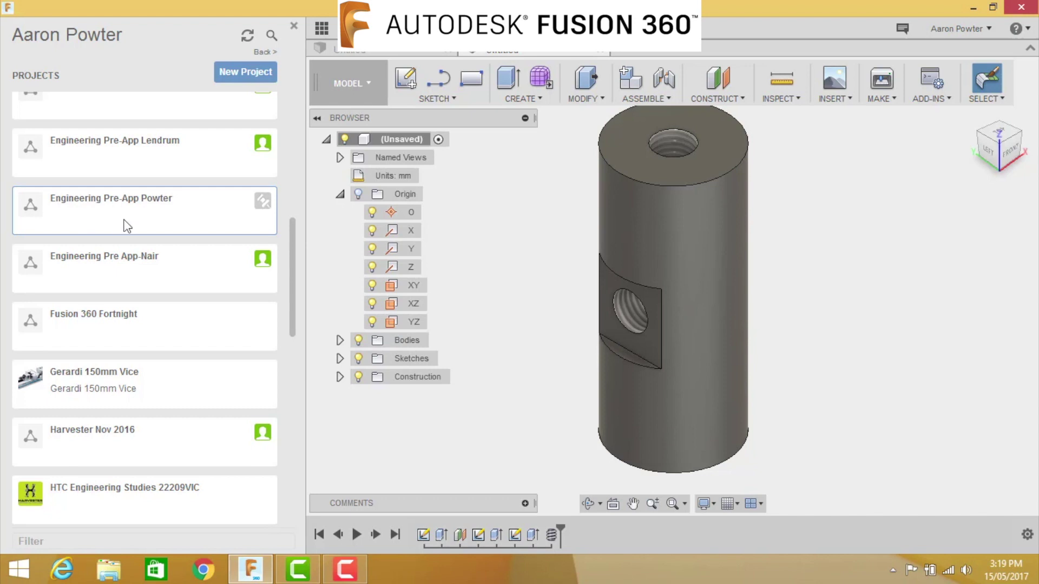
pyautogui.click(102, 201)
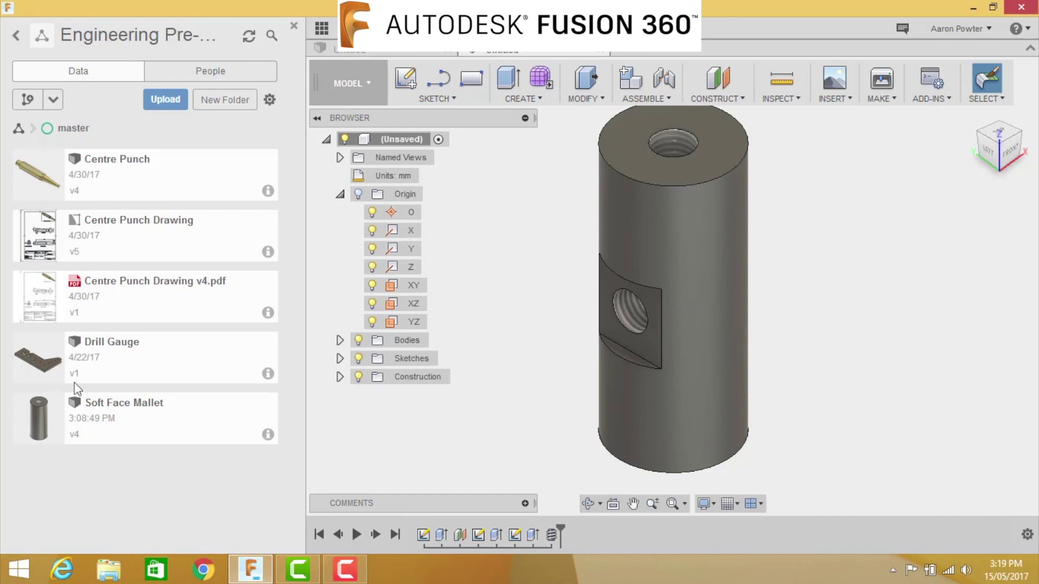
# Save the design as Soft Faced Mallet in the project's master folder.
pyautogui.click(379, 27)
pyautogui.write('Soft F')
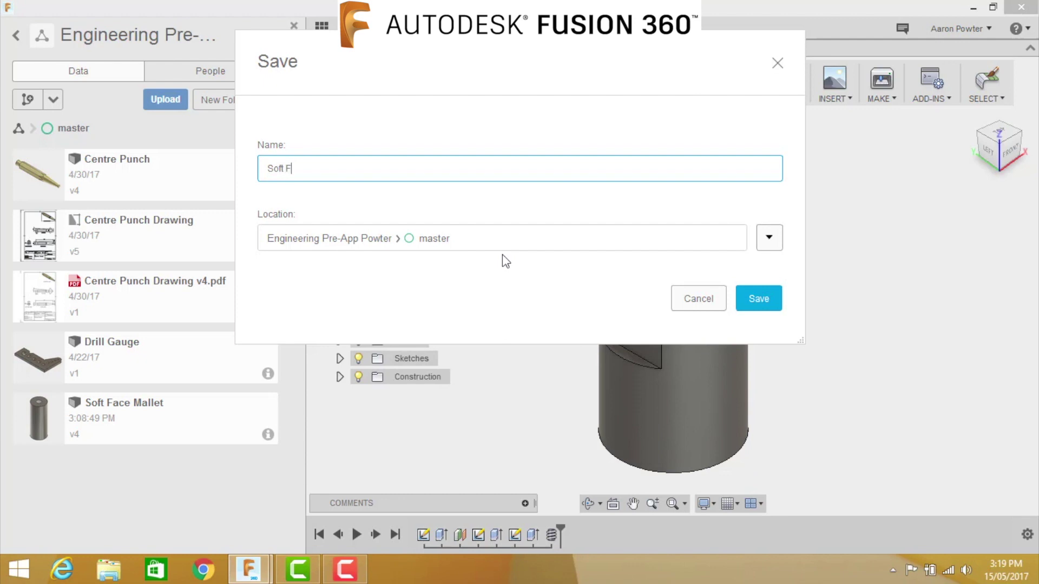
pyautogui.write('aced Mallet')
pyautogui.click(758, 299)
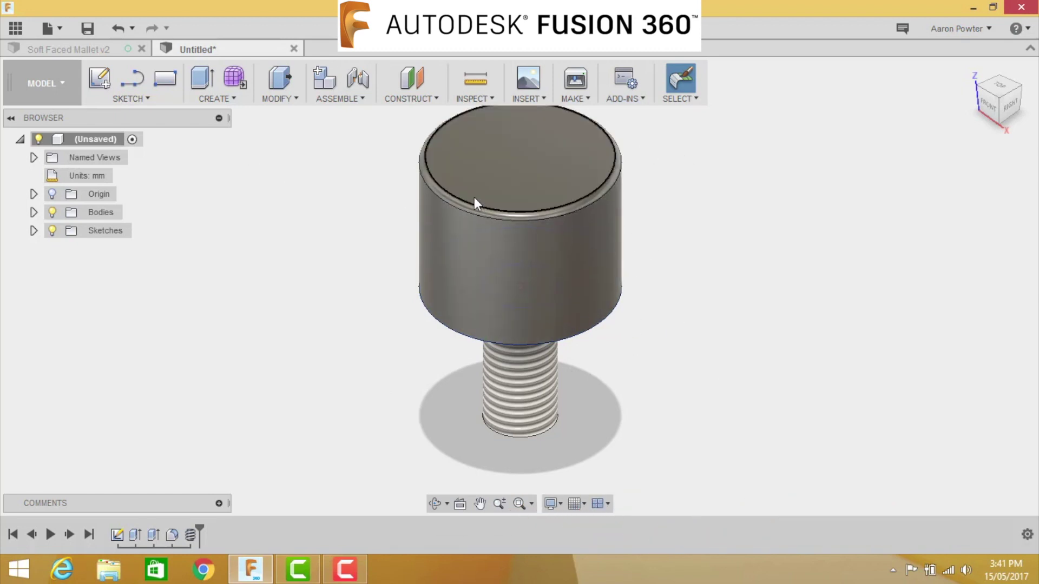
# Switch to the Soft Faced Mallet design and create a component from its single body.
pyautogui.click(81, 48)
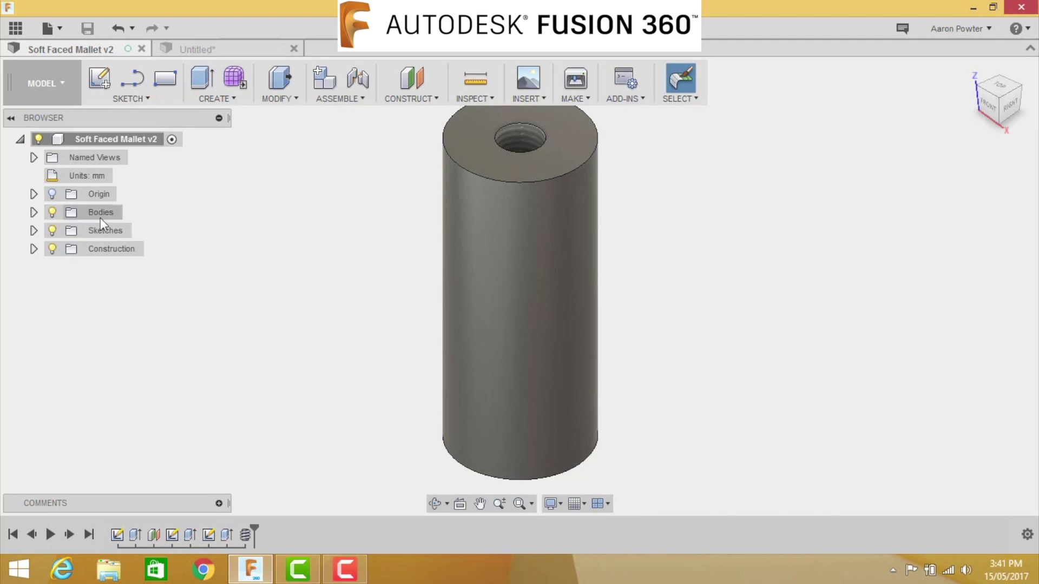
pyautogui.click(34, 212)
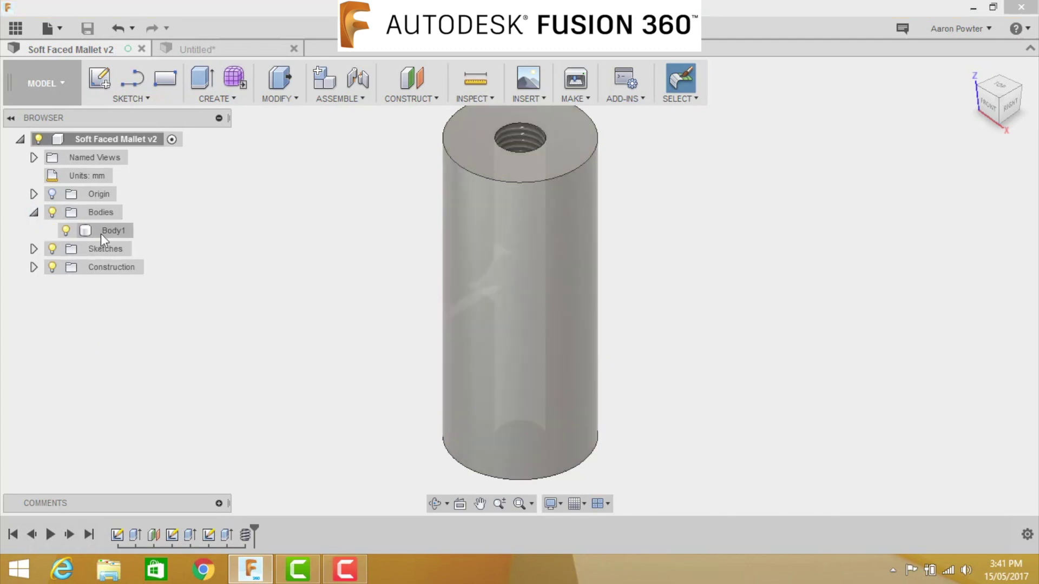
pyautogui.click(102, 234)
pyautogui.rightClick(101, 233)
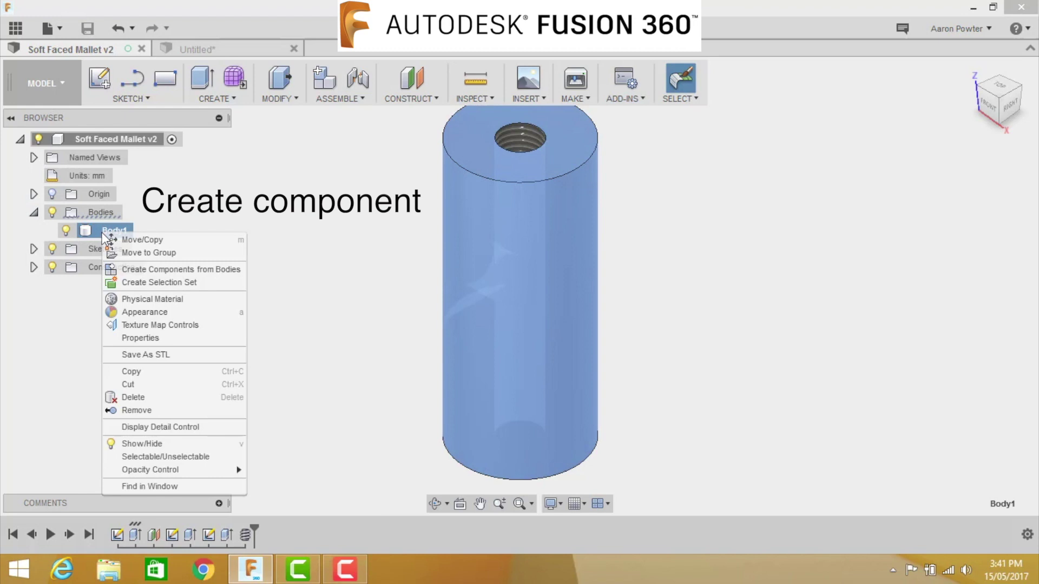
pyautogui.click(152, 270)
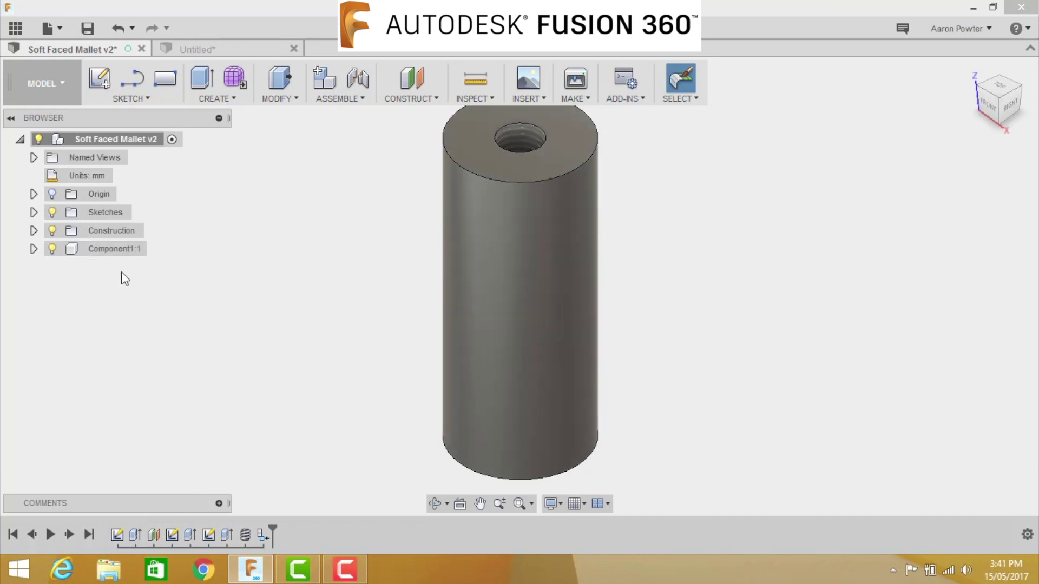
# Rename the new component Mallet Head.
pyautogui.click(108, 250)
pyautogui.click(111, 251)
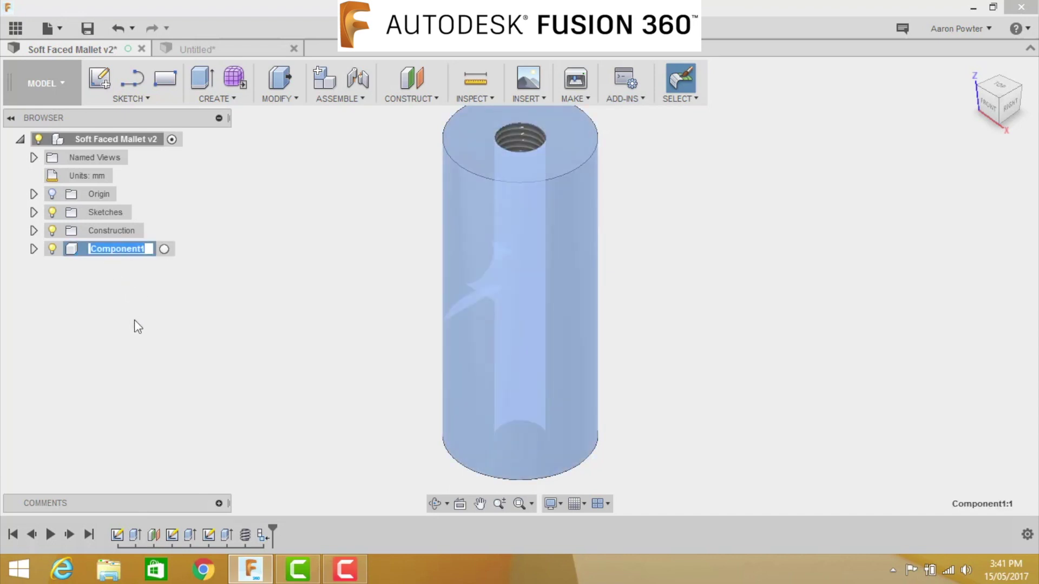
pyautogui.click(138, 319)
pyautogui.click(109, 252)
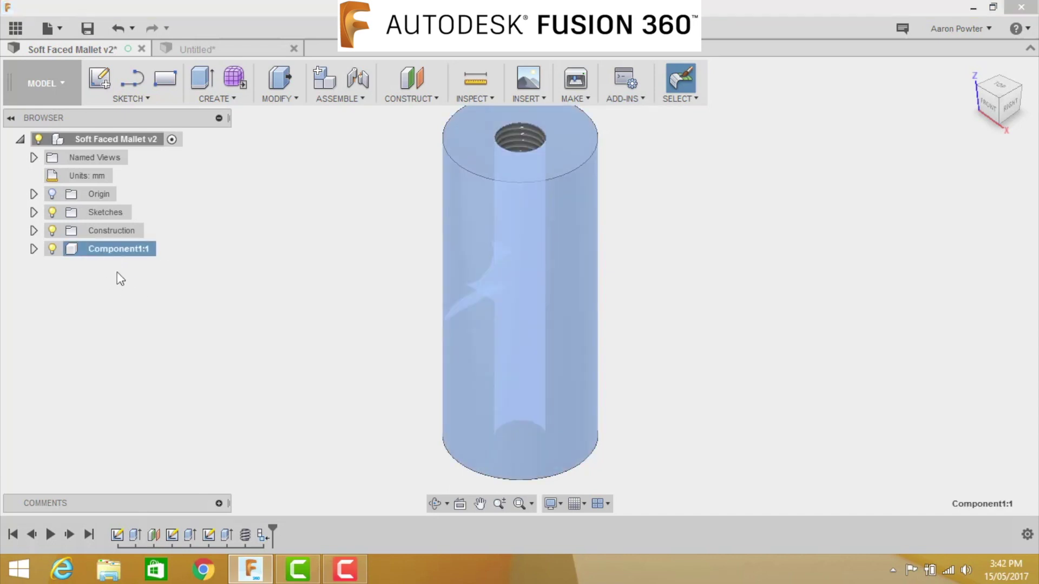
pyautogui.click(112, 249)
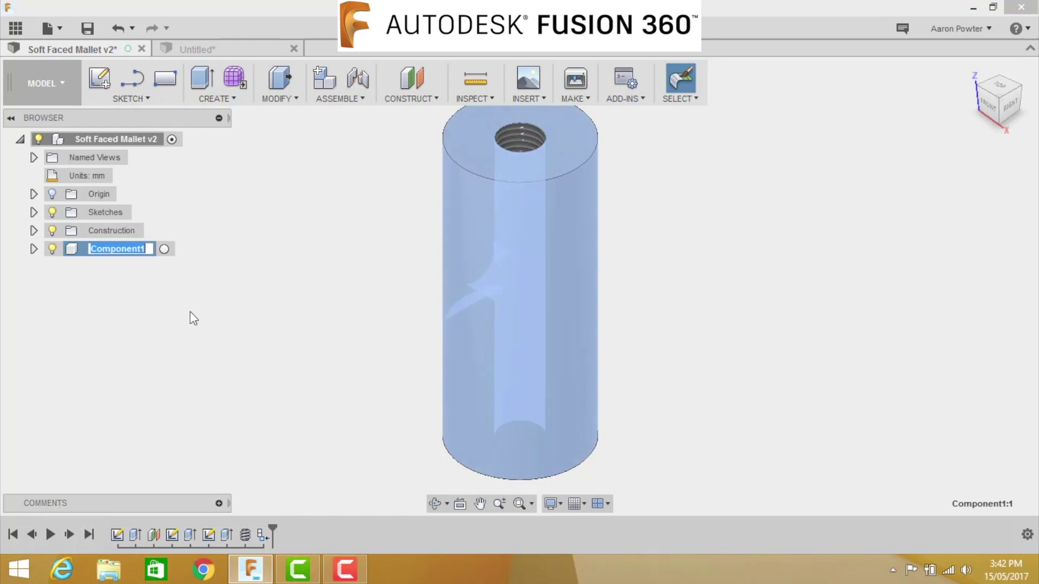
pyautogui.write('Mallet Head')
pyautogui.press('Return')
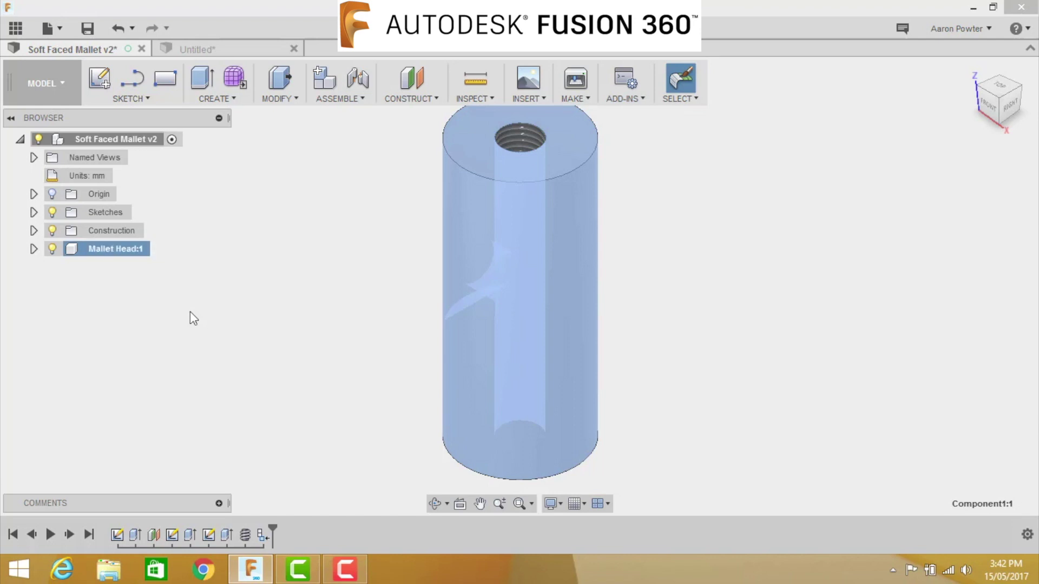
pyautogui.click(208, 317)
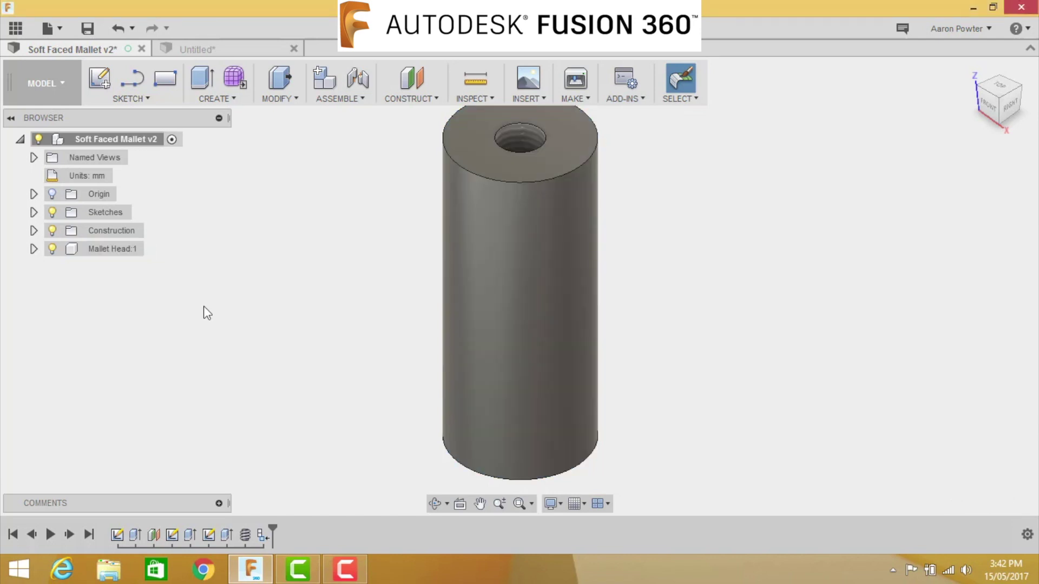
# Hide the Mallet Head component so the modelling space is empty.
pyautogui.click(53, 249)
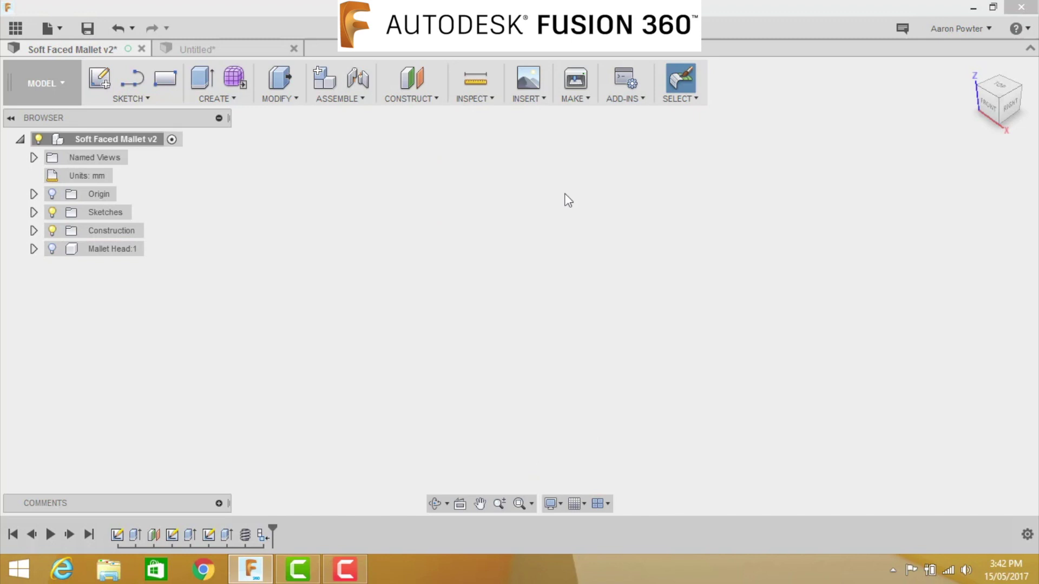
pyautogui.click(53, 249)
pyautogui.click(52, 249)
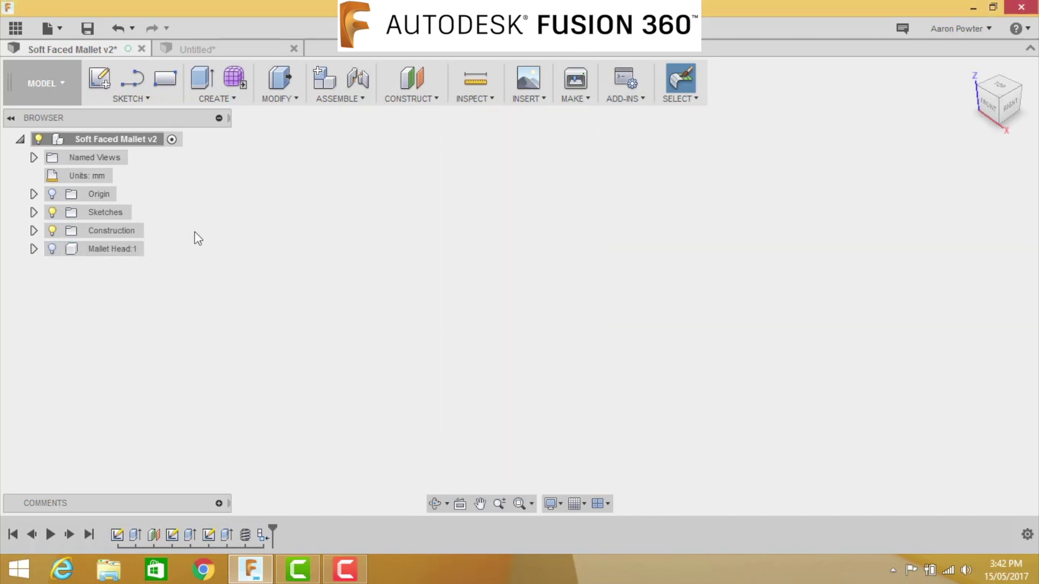
# Save the design as a new version with the description User Saved.
pyautogui.click(87, 28)
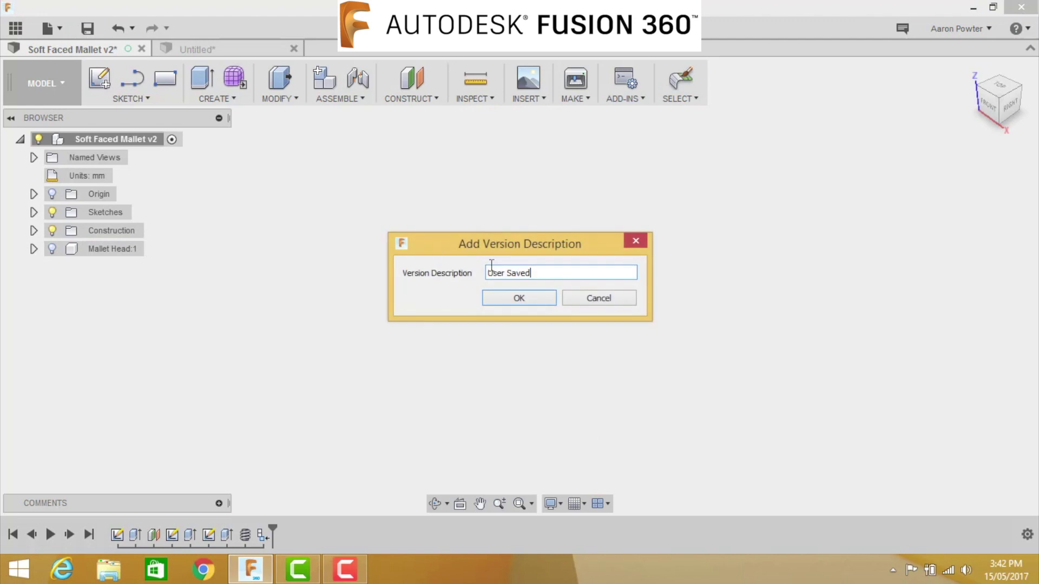
pyautogui.click(518, 298)
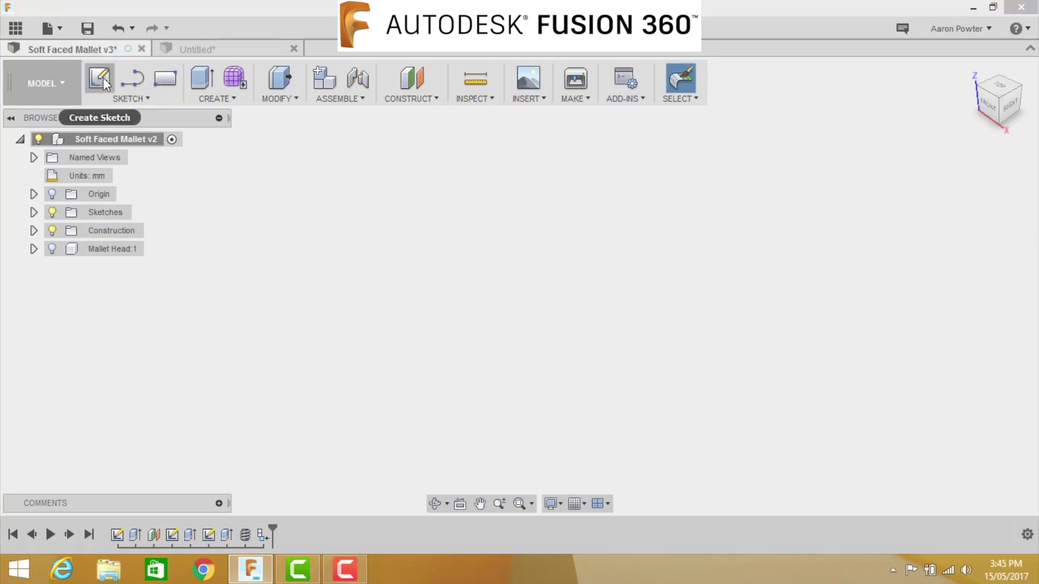
# Sketch a circle centred on the origin on the horizontal origin plane and dimension its diameter to 32 mm.
pyautogui.click(99, 79)
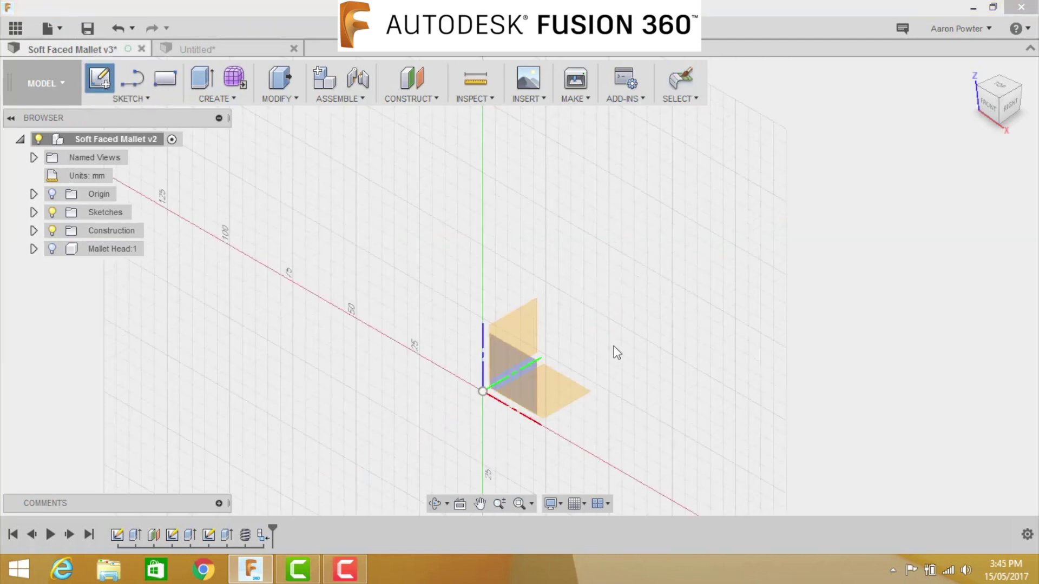
pyautogui.click(572, 395)
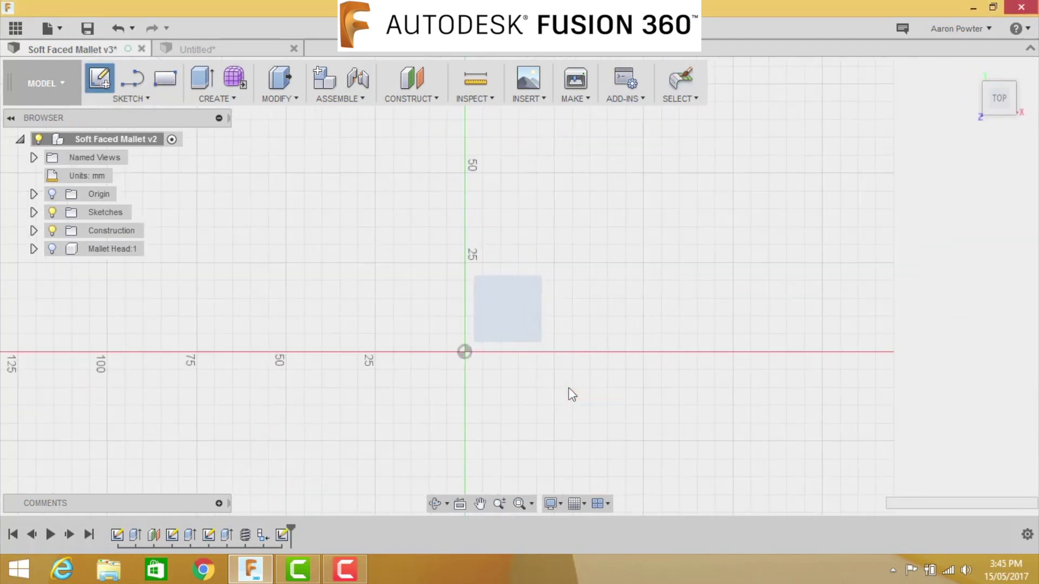
pyautogui.press('c')
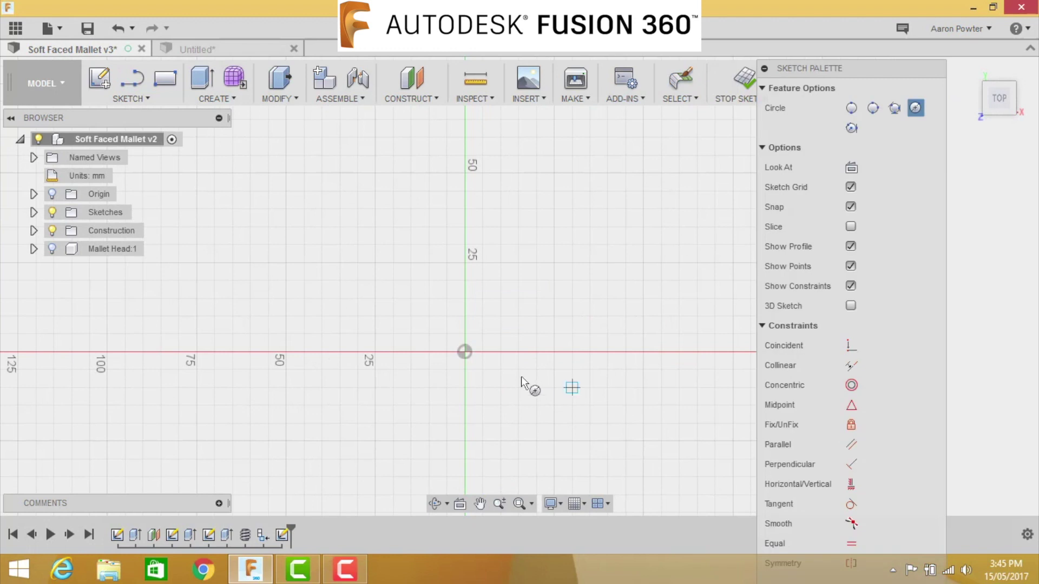
pyautogui.click(464, 352)
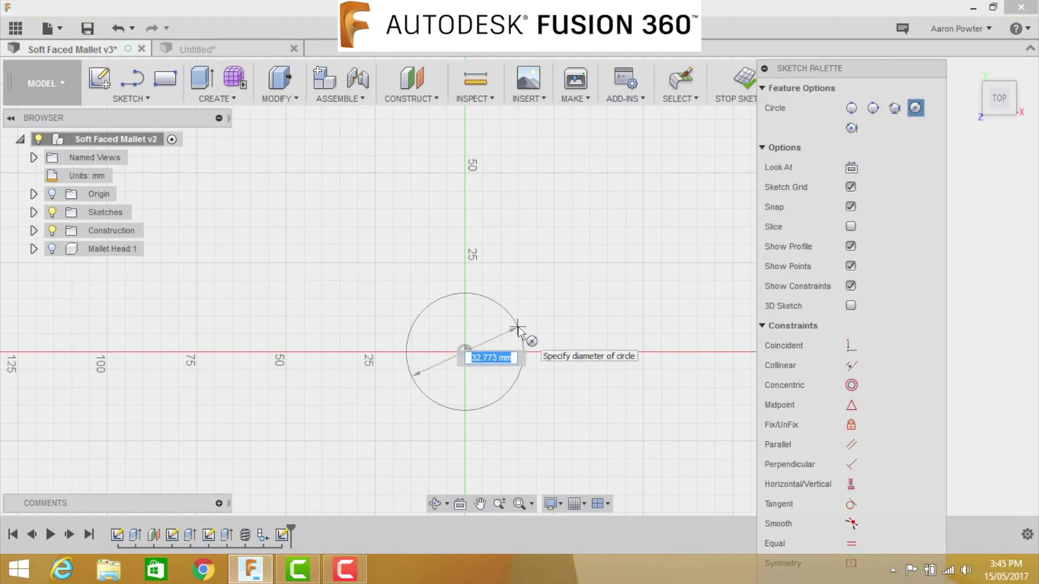
pyautogui.click(520, 331)
pyautogui.press('d')
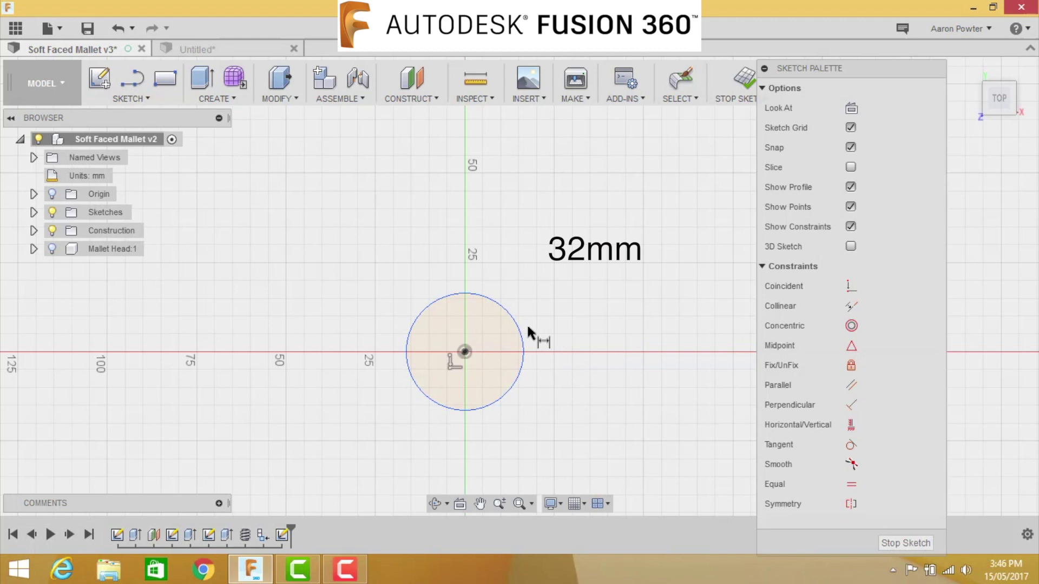
pyautogui.click(516, 335)
pyautogui.click(561, 291)
pyautogui.write('32')
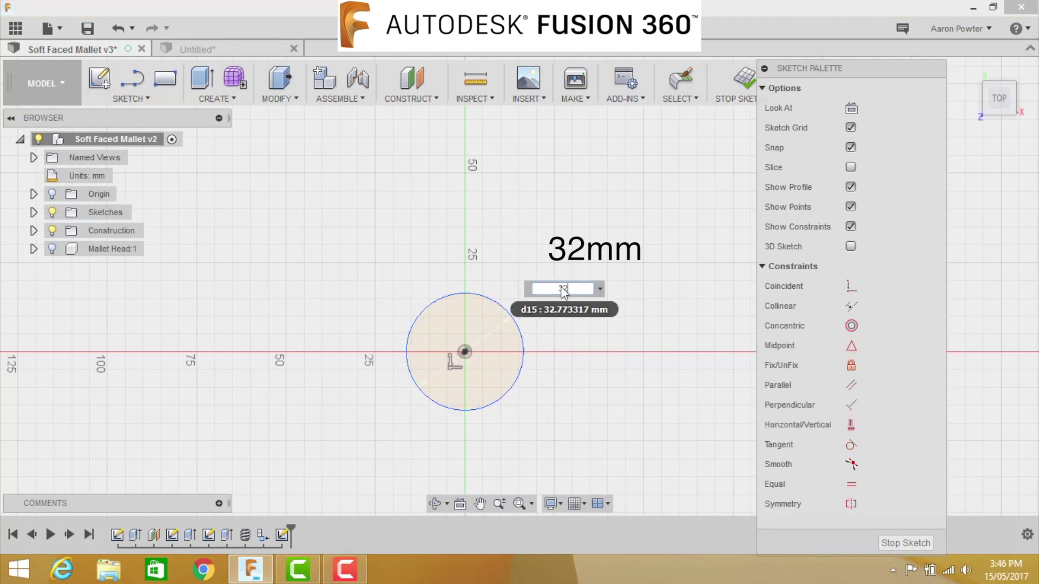
pyautogui.press('Return')
# Extrude the 32 mm circle upward by 25 mm as a new body.
pyautogui.press('e')
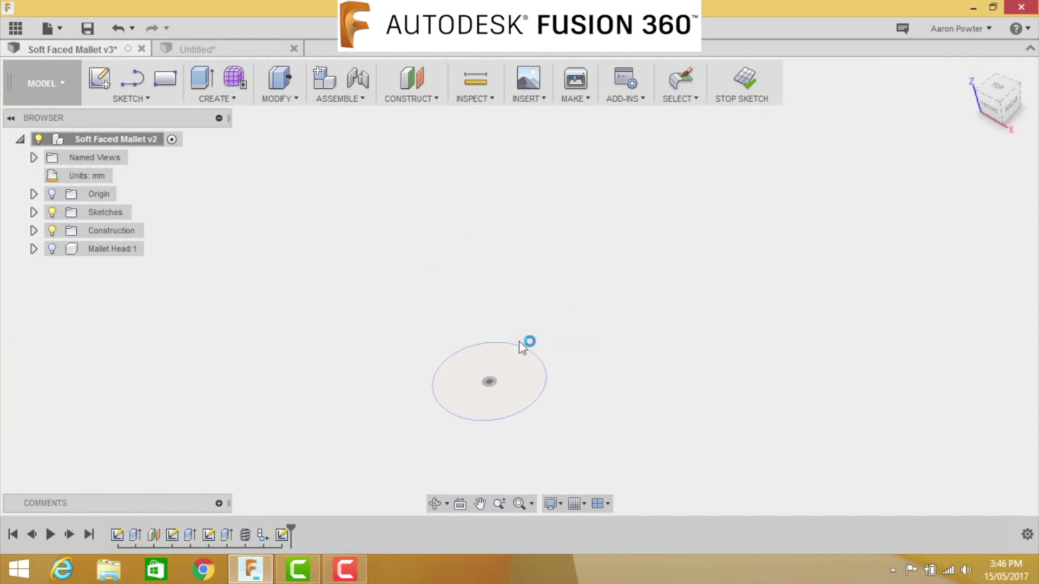
pyautogui.moveTo(482, 380); pyautogui.dragTo(481, 313)
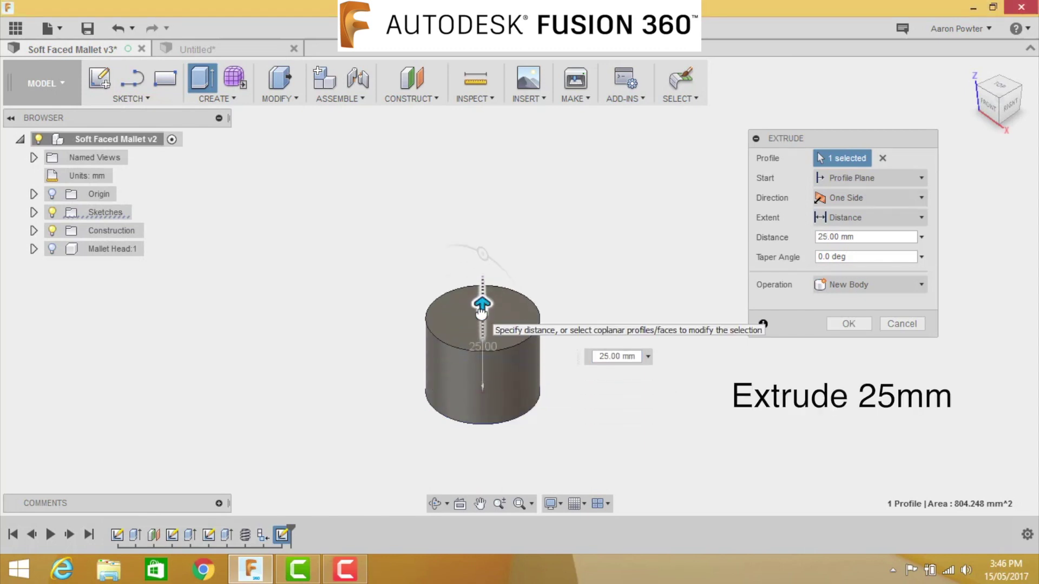
pyautogui.click(847, 323)
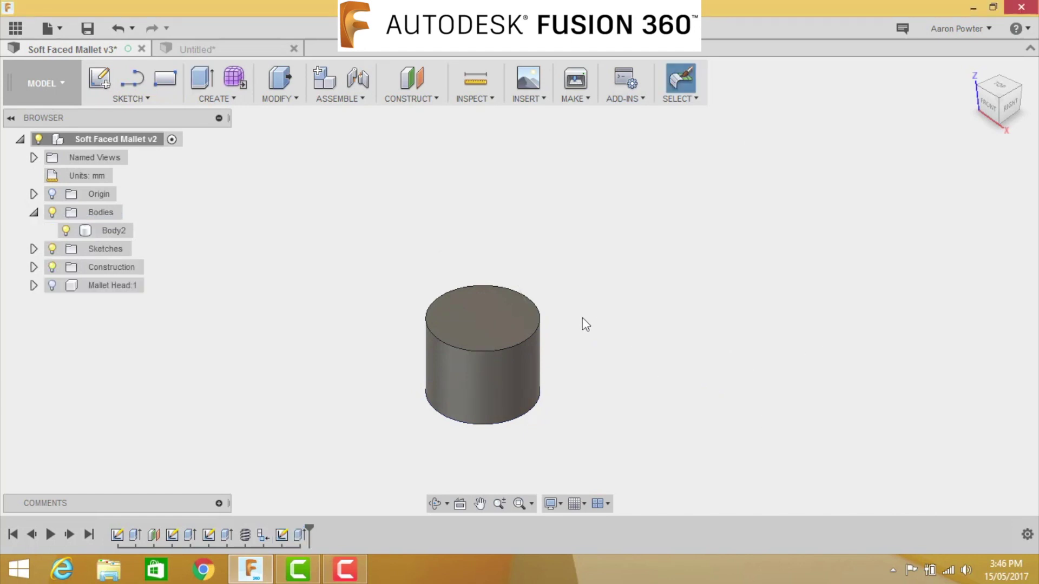
# Sketch a concentric circle on the cylinder's upper face and dimension its diameter to 12 mm.
pyautogui.click(526, 323)
pyautogui.press('c')
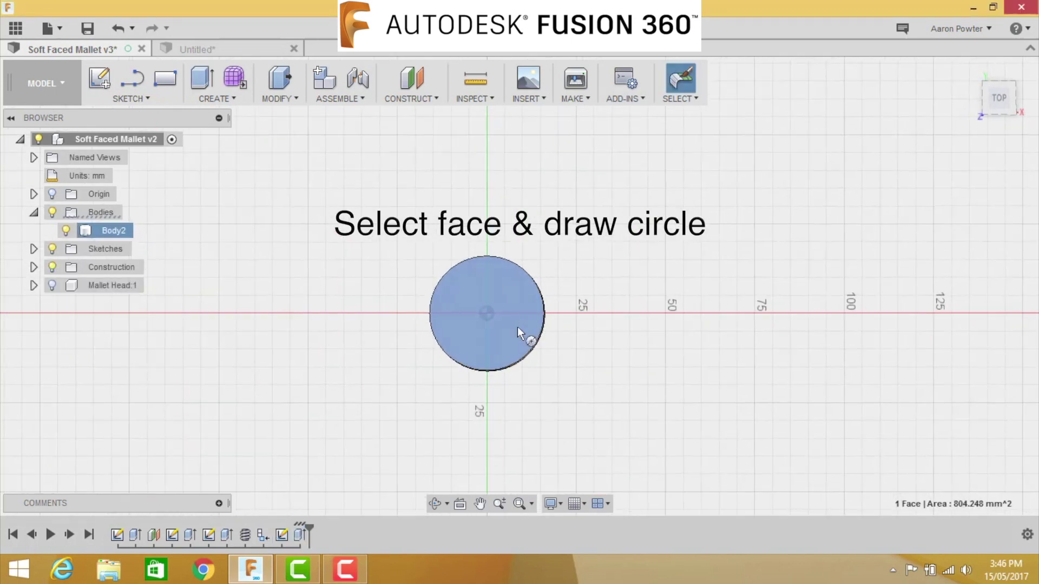
pyautogui.click(486, 313)
pyautogui.write('12')
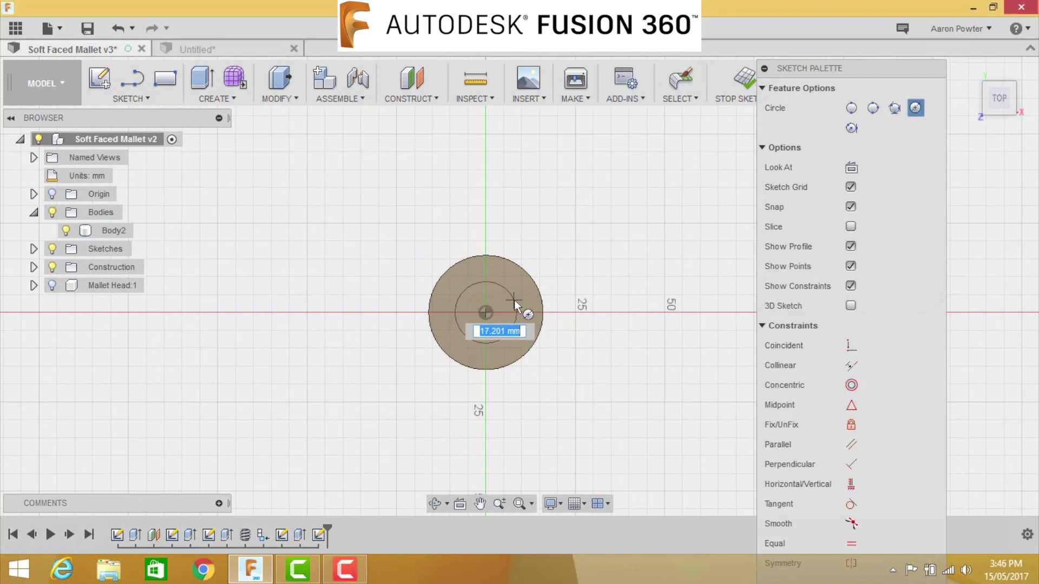
pyautogui.press('Return')
pyautogui.click(509, 297)
pyautogui.click(549, 258)
pyautogui.write('12')
pyautogui.press('Return')
# Extrude the 12 mm circle upward by 25 mm and join it to the cylinder as a stud.
pyautogui.press('e')
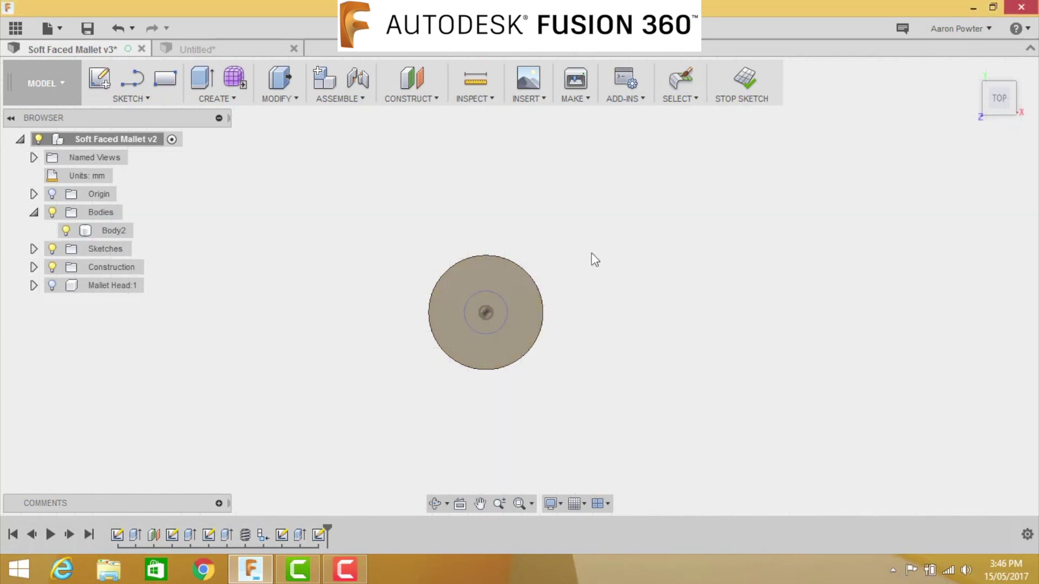
pyautogui.click(497, 318)
pyautogui.moveTo(482, 302); pyautogui.dragTo(483, 229)
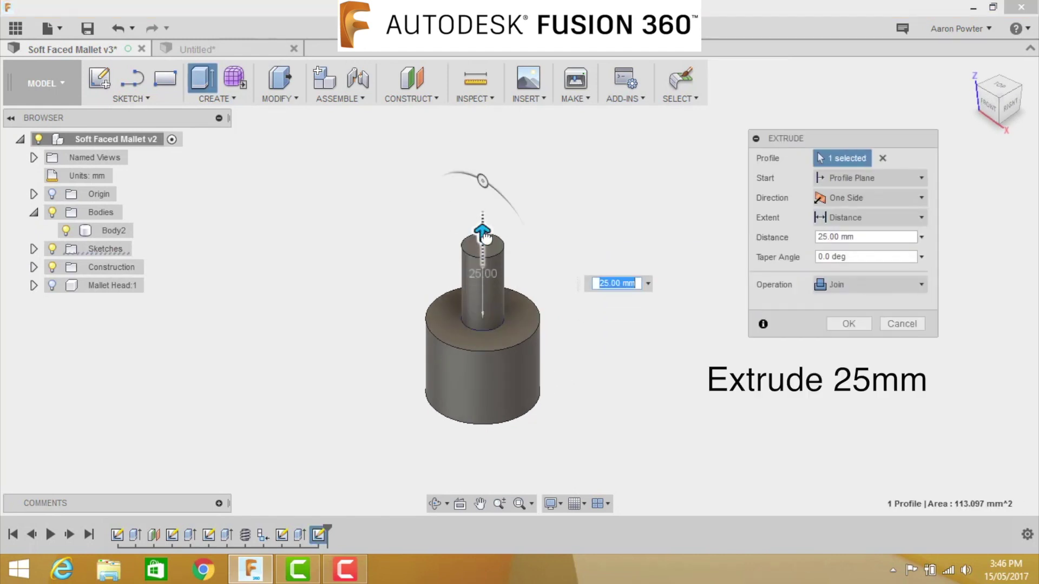
pyautogui.click(841, 325)
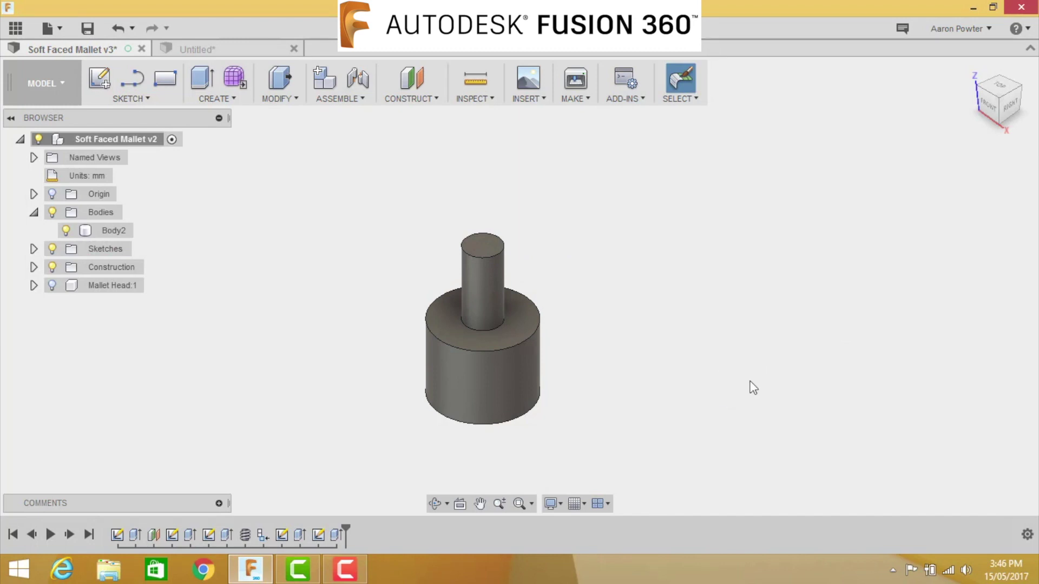
# Fillet the cylinder's lower outer edge with a 1 mm radius.
pyautogui.click(505, 423)
pyautogui.click(278, 100)
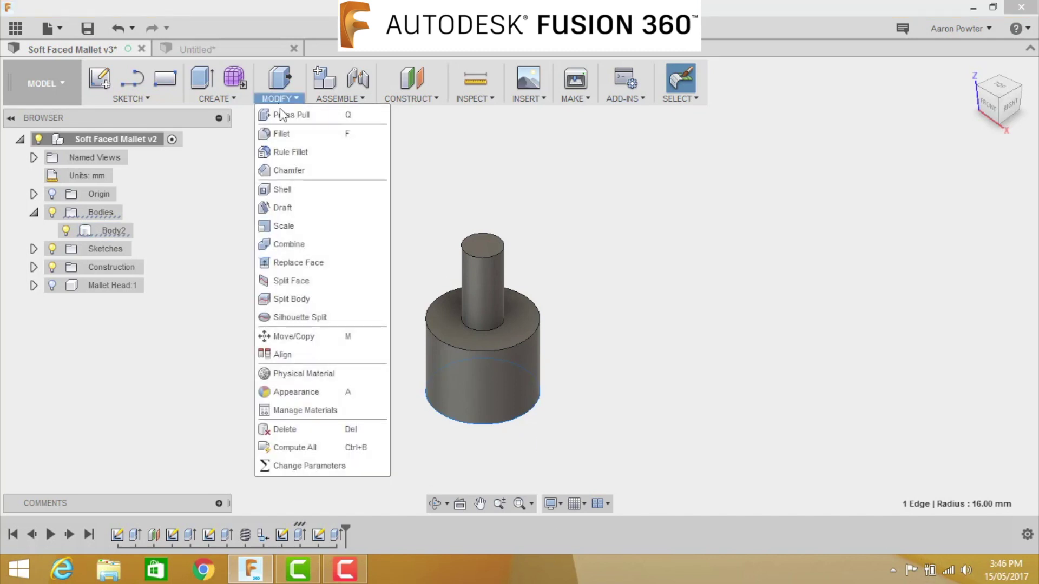
pyautogui.click(290, 134)
pyautogui.write('1')
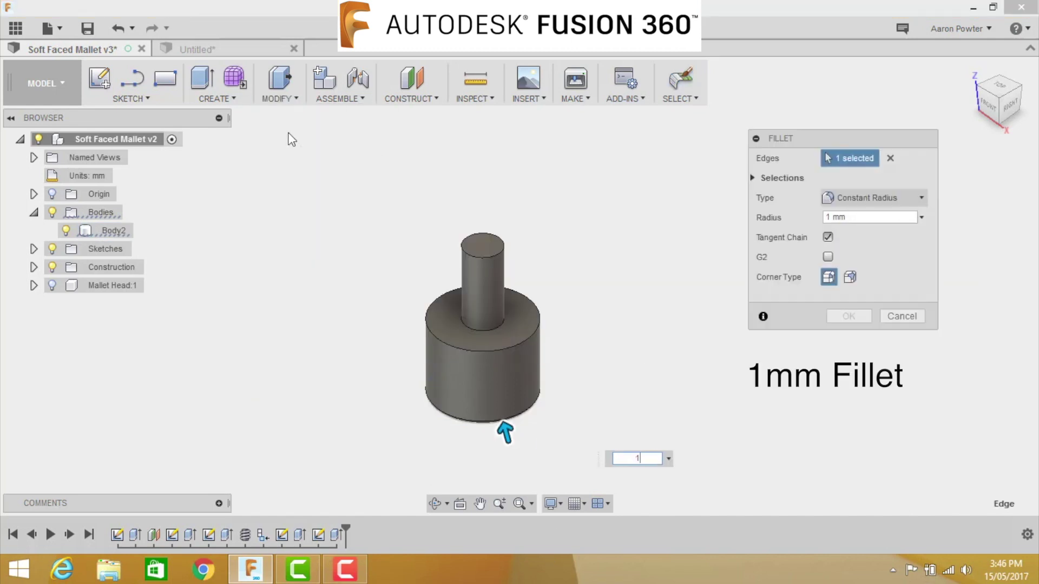
pyautogui.press('Return')
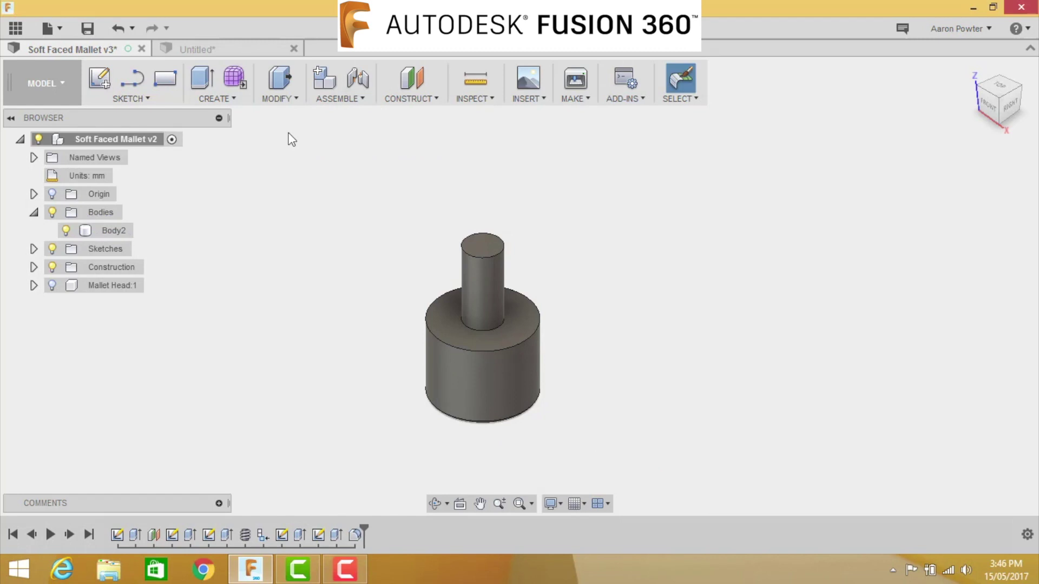
# Add a full-length M12x1.5 ISO Metric thread to the stud's cylindrical face.
pyautogui.click(490, 278)
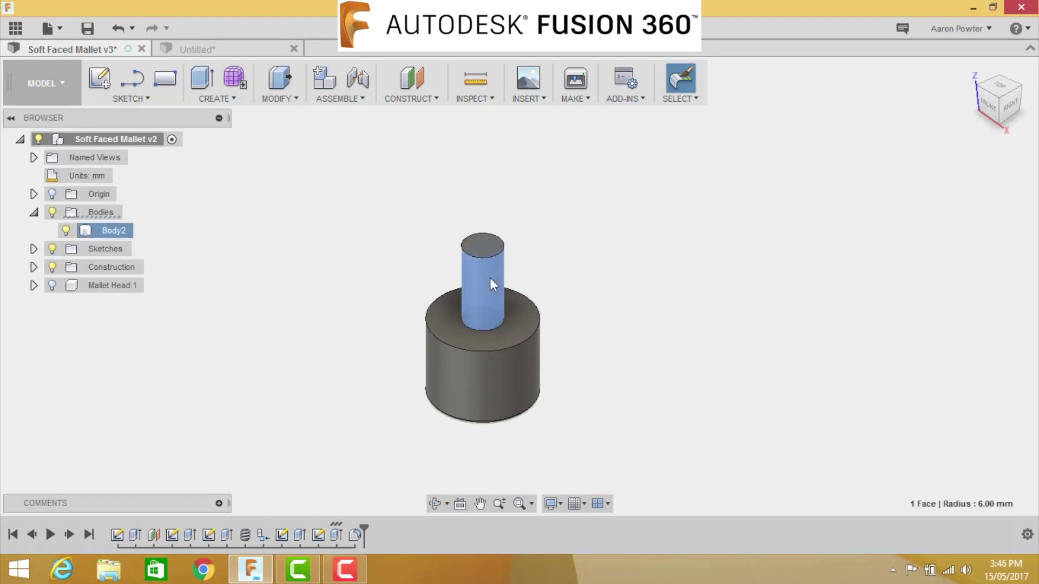
pyautogui.click(217, 96)
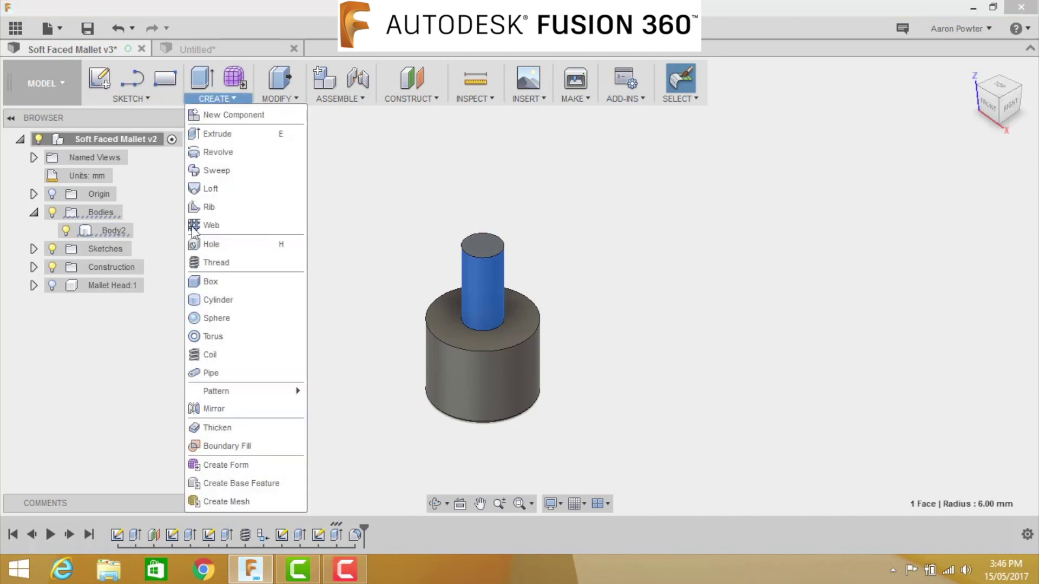
pyautogui.click(220, 263)
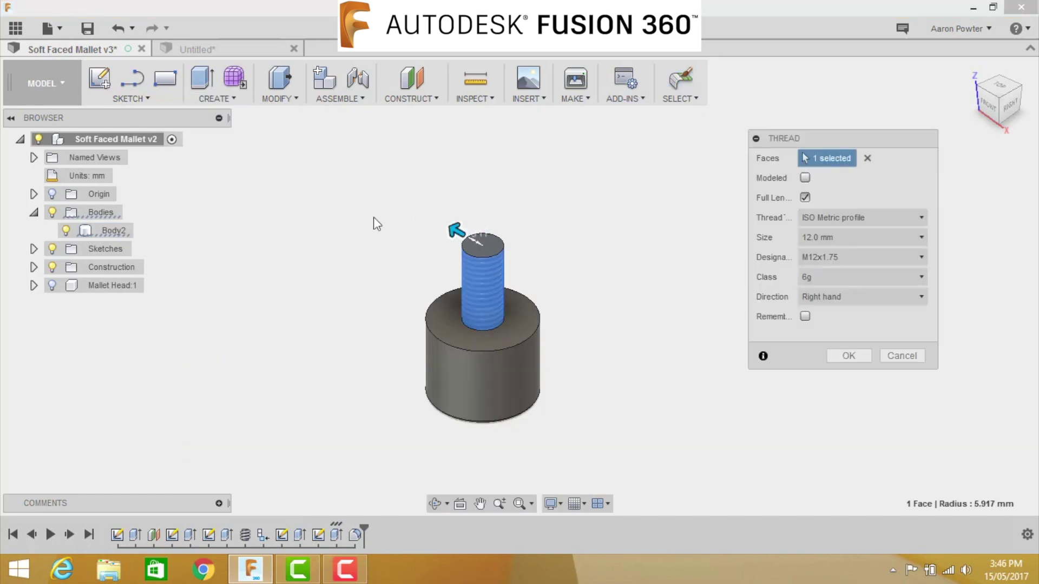
pyautogui.click(816, 253)
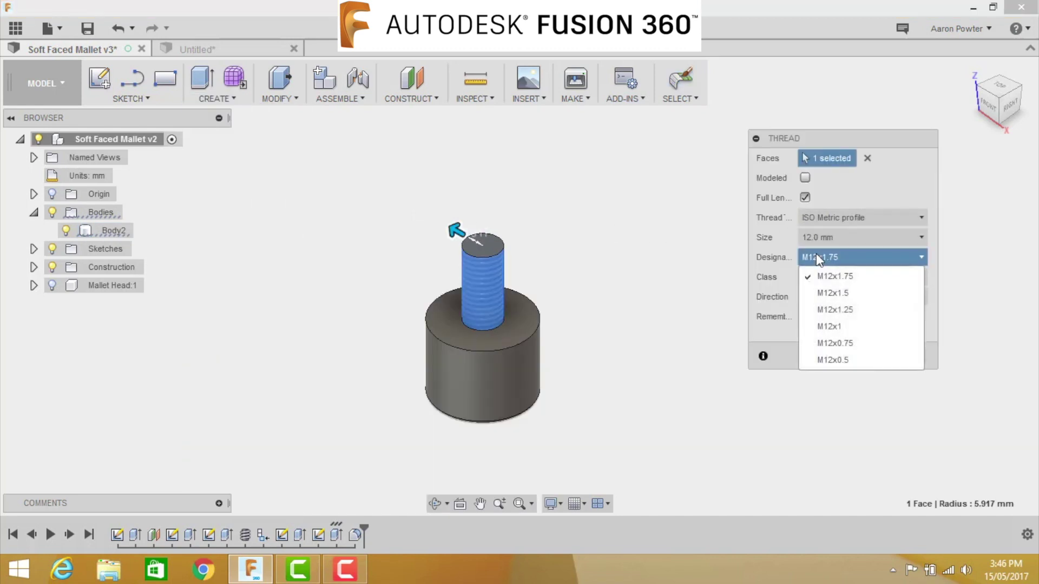
pyautogui.click(844, 293)
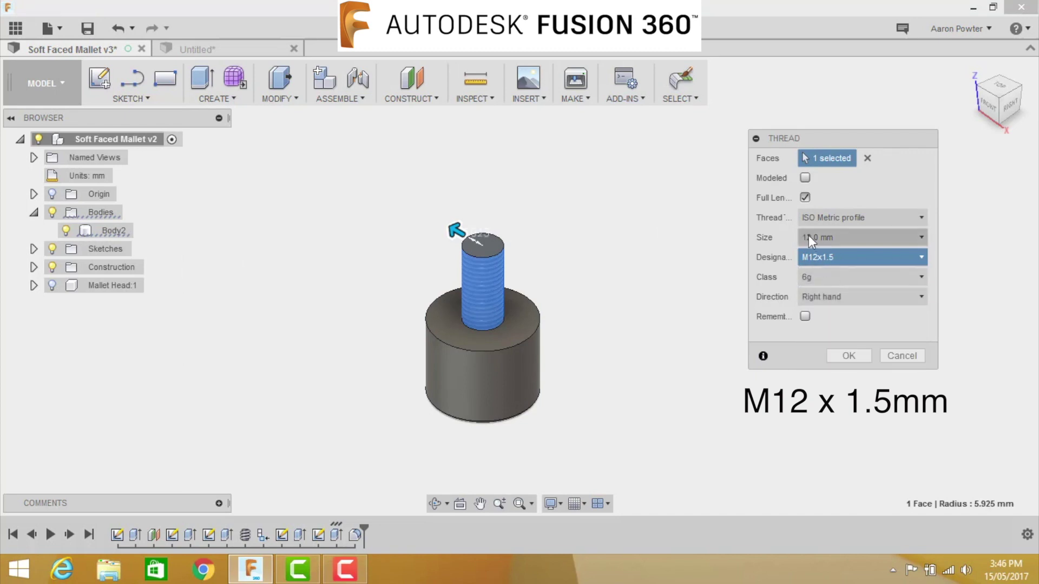
pyautogui.click(849, 356)
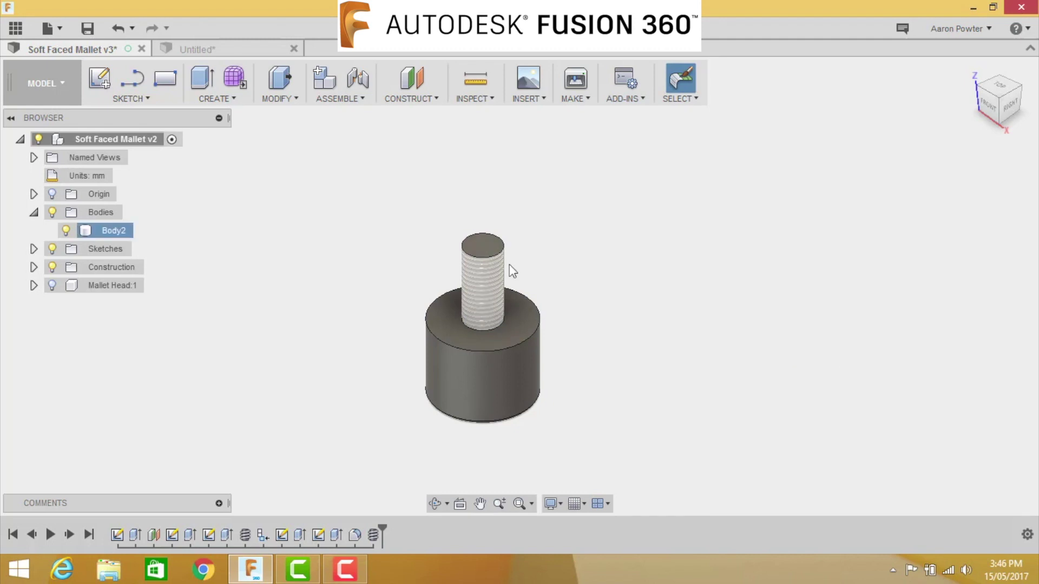
# Create a component from the threaded stud body.
pyautogui.click(988, 109)
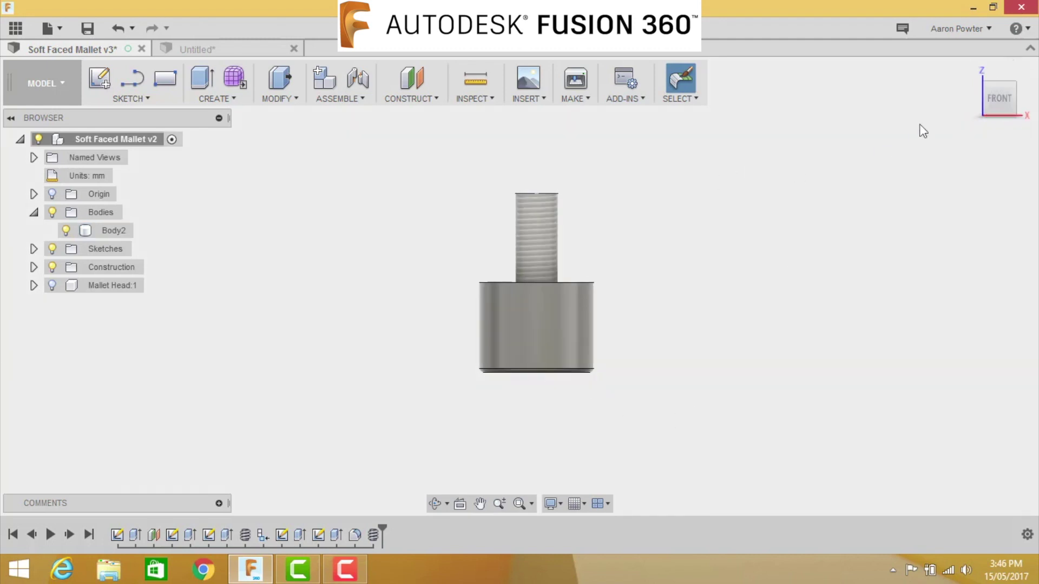
pyautogui.click(968, 70)
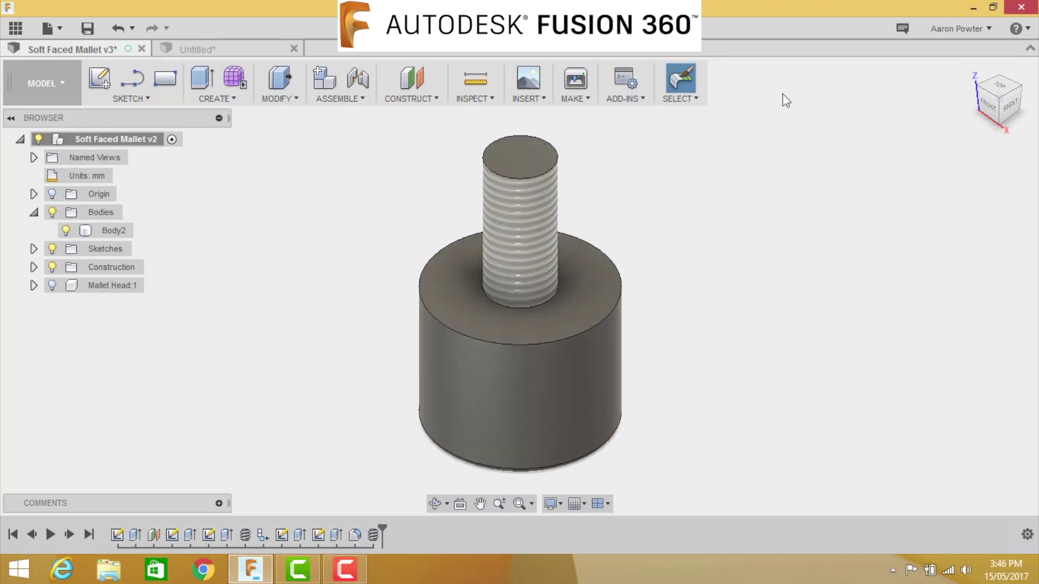
pyautogui.rightClick(111, 227)
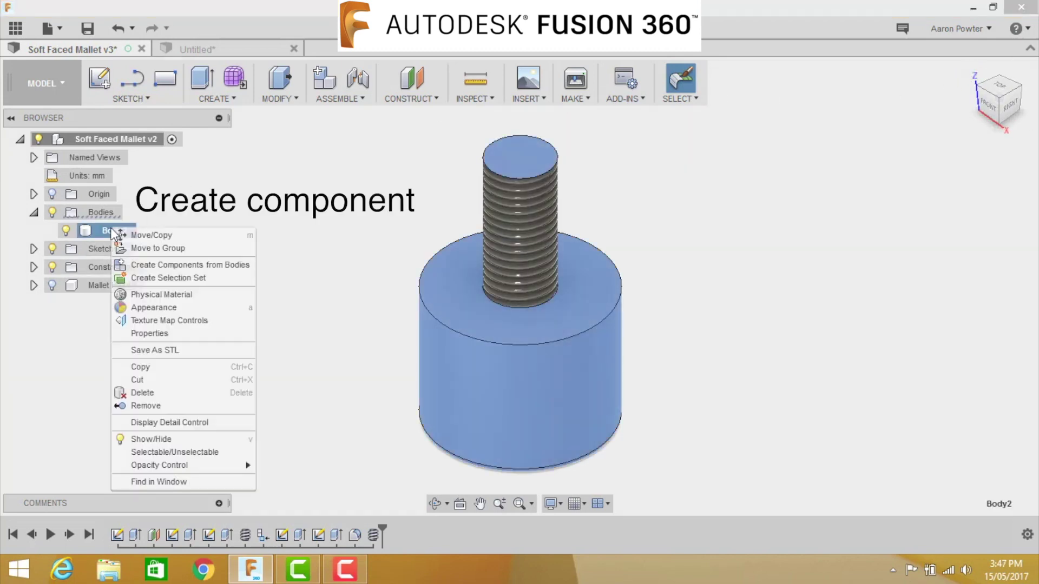
pyautogui.click(144, 263)
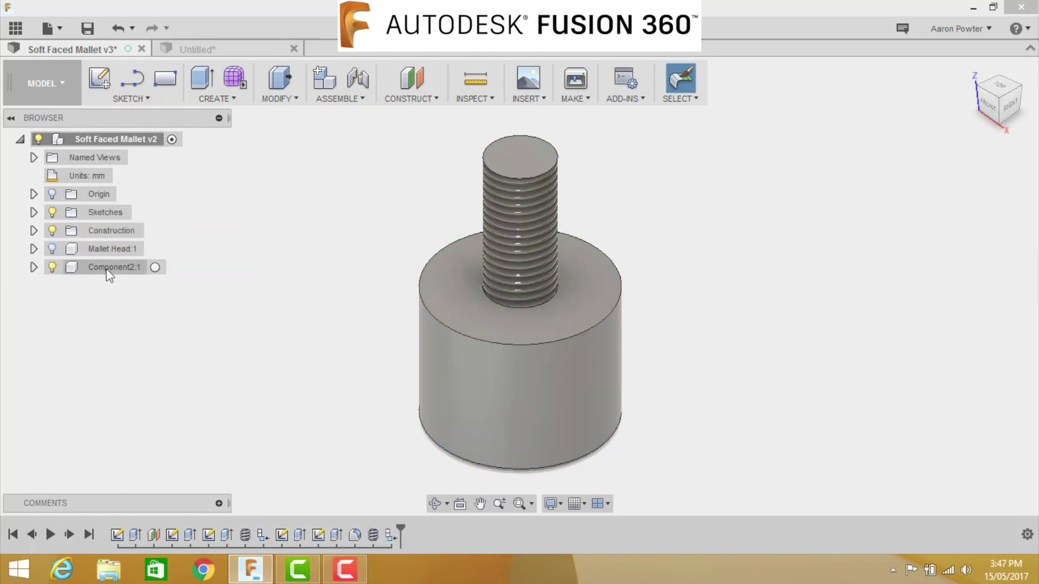
# Rename the new component Soft Face.
pyautogui.click(96, 249)
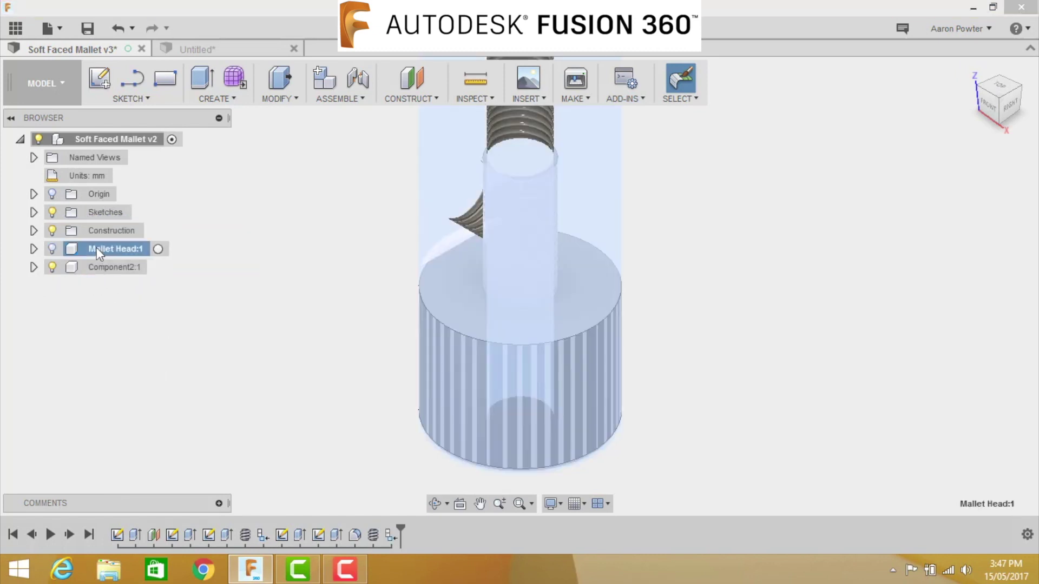
pyautogui.click(104, 268)
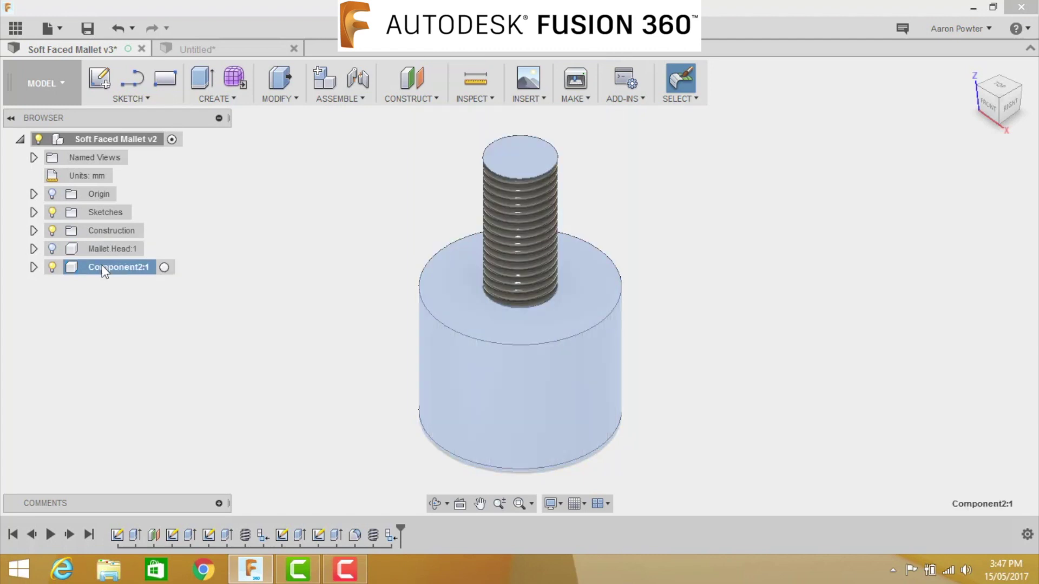
pyautogui.doubleClick(111, 269)
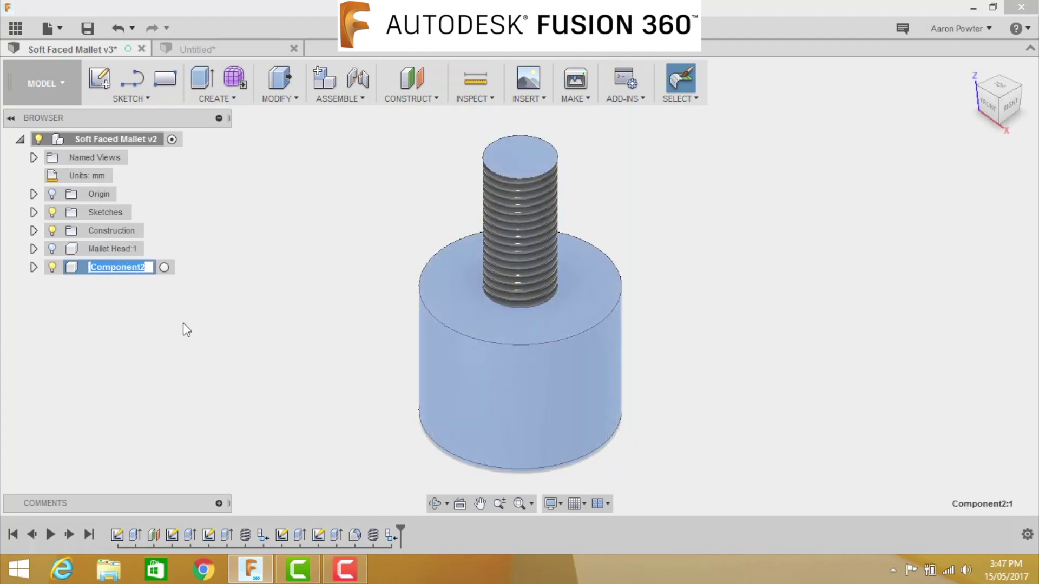
pyautogui.write('Soft')
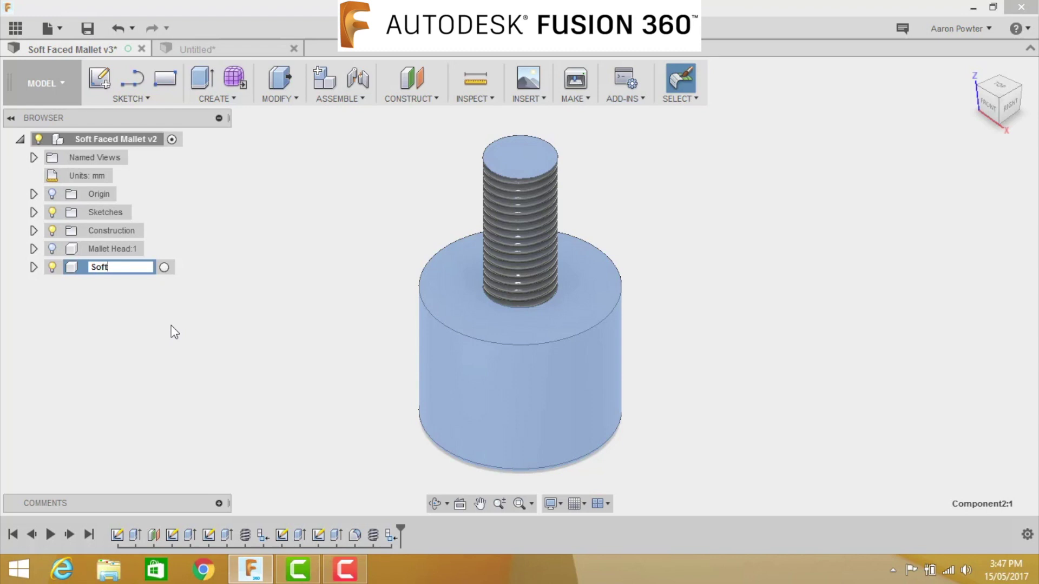
pyautogui.write(' Face')
pyautogui.press('Return')
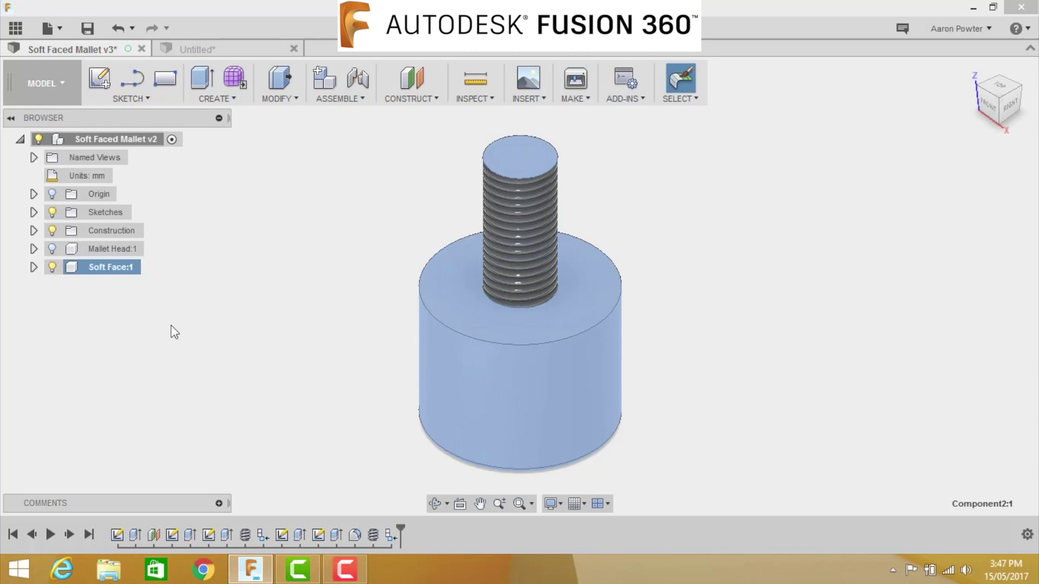
# Show the hidden Mallet Head component together with the Soft Face component.
pyautogui.click(52, 249)
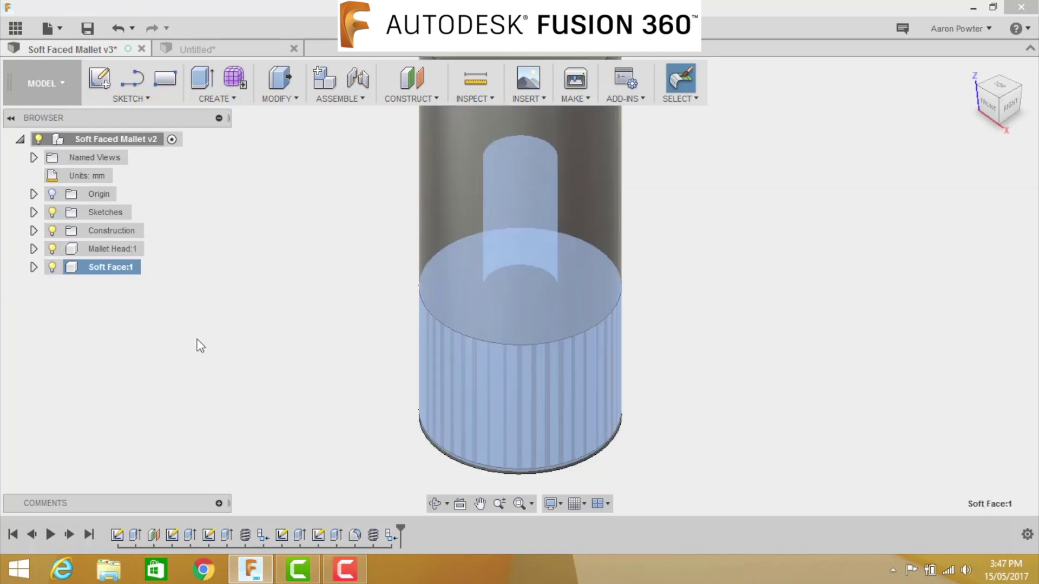
# Hide the Mallet Head and Soft Face components.
pyautogui.scroll(-3, 209, 349)
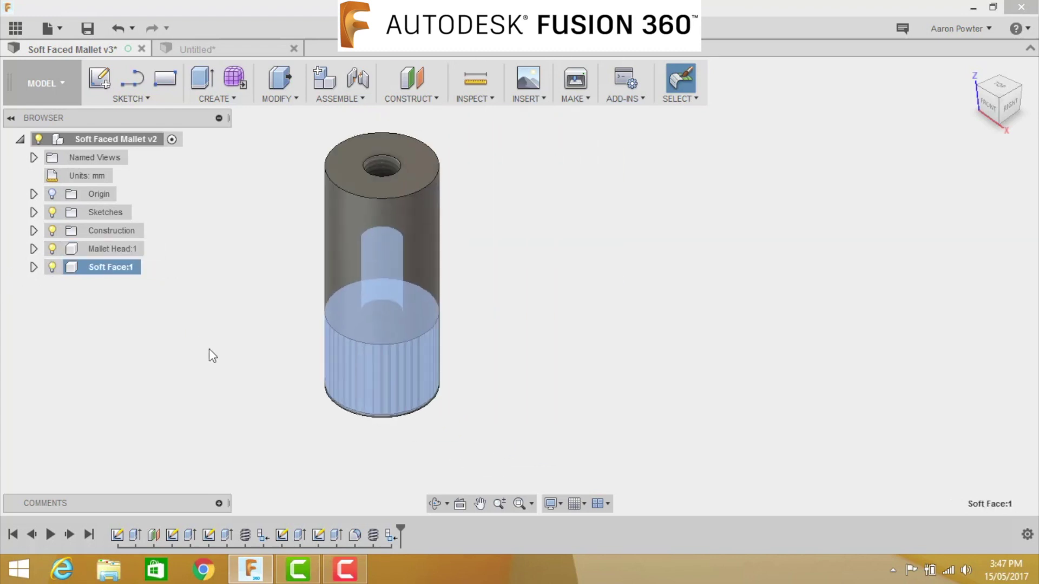
pyautogui.click(52, 249)
pyautogui.click(52, 266)
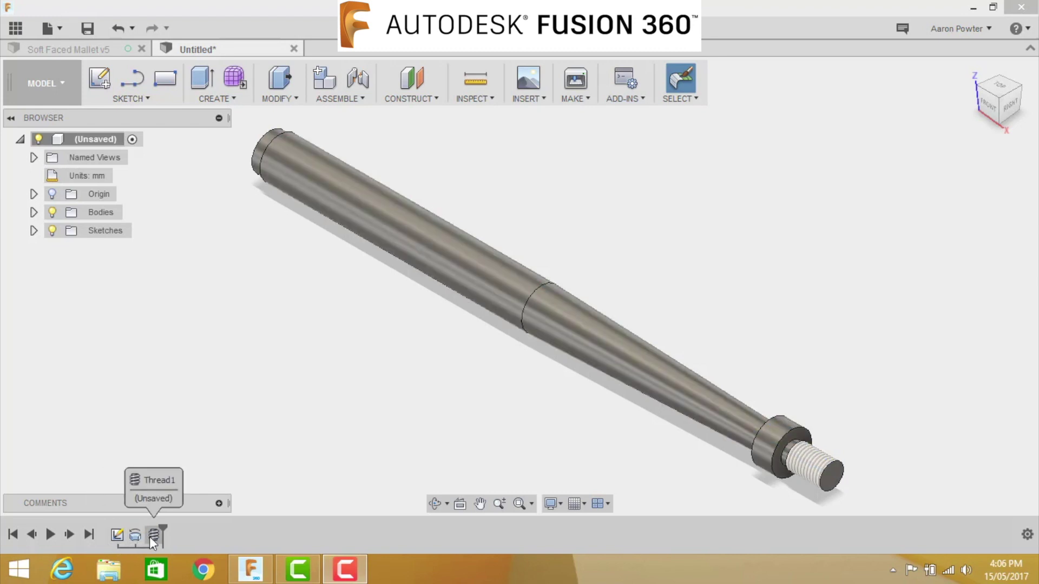
# Play back the modelling history of the finished handle in the untitled design.
pyautogui.click(51, 533)
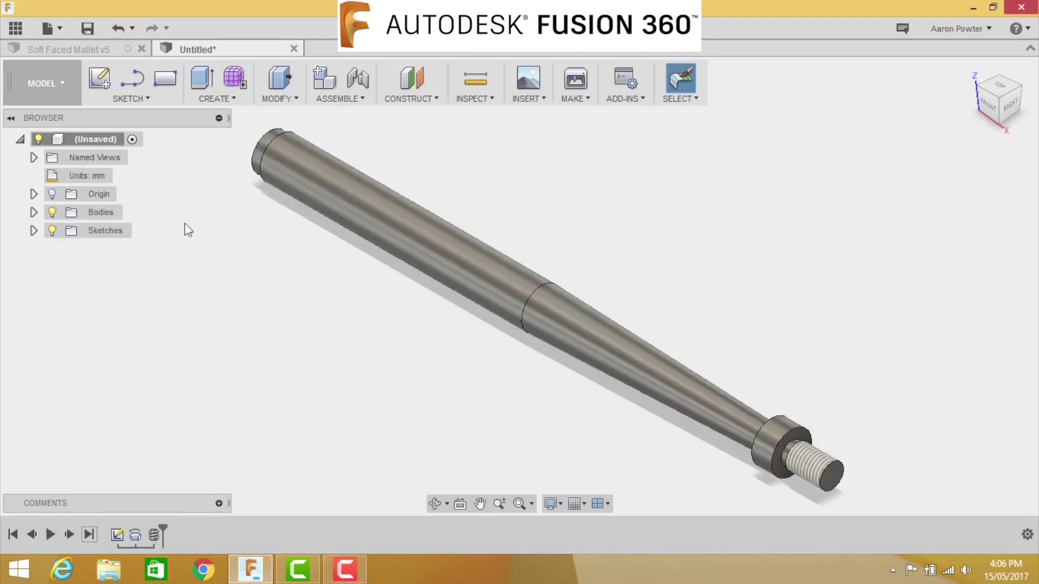
# Return to the Soft Faced Mallet design and hide its Mallet Head and Soft Face components.
pyautogui.click(102, 48)
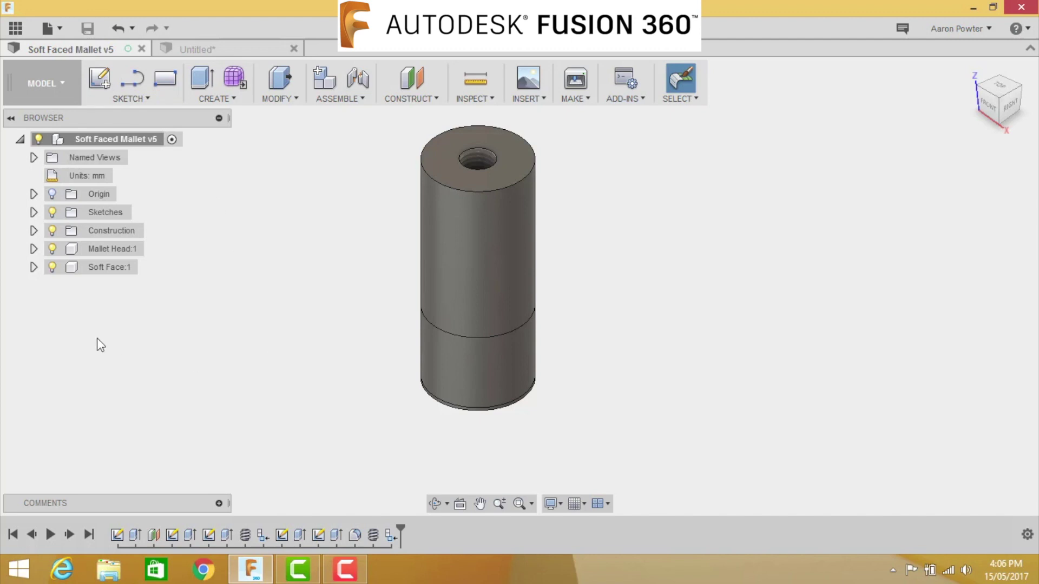
pyautogui.click(52, 268)
pyautogui.click(53, 250)
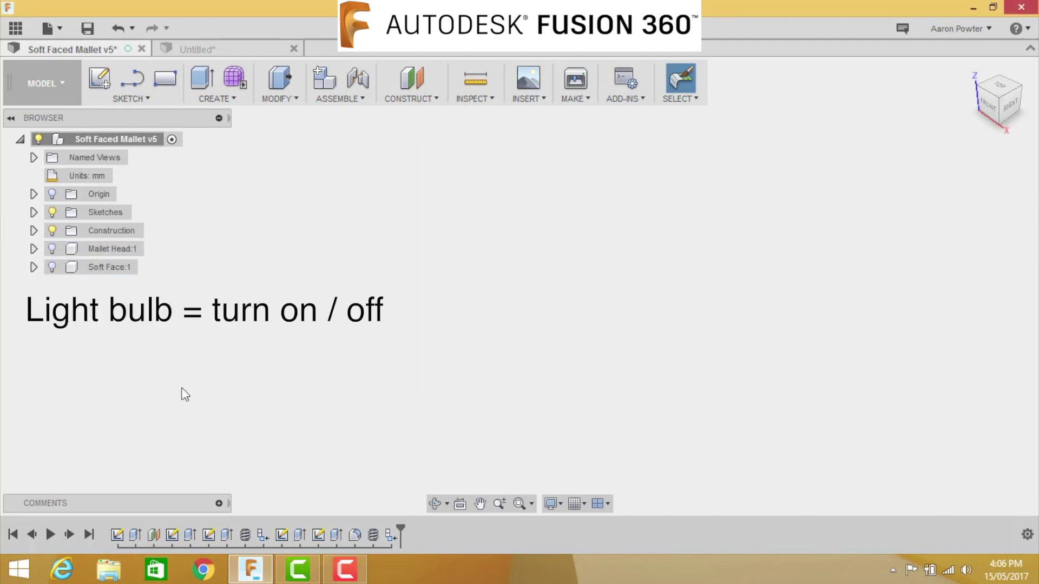
# Start a sketch on the front plane and draw a long two-point rectangle with one corner on the origin.
pyautogui.click(100, 81)
pyautogui.click(489, 386)
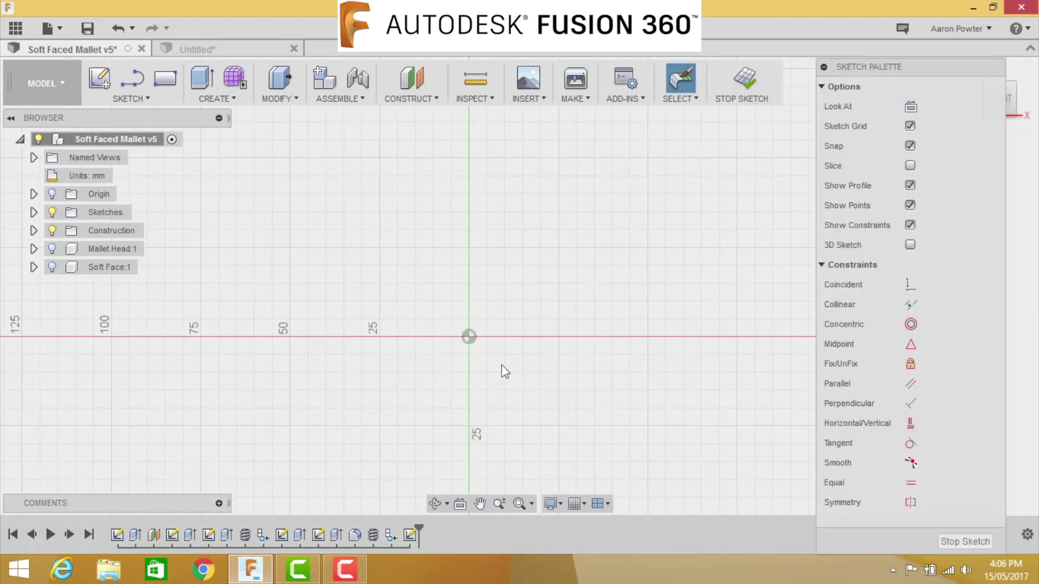
pyautogui.press('r')
pyautogui.scroll(-1, 525, 377)
pyautogui.moveTo(528, 375); pyautogui.dragTo(351, 378, button='middle')
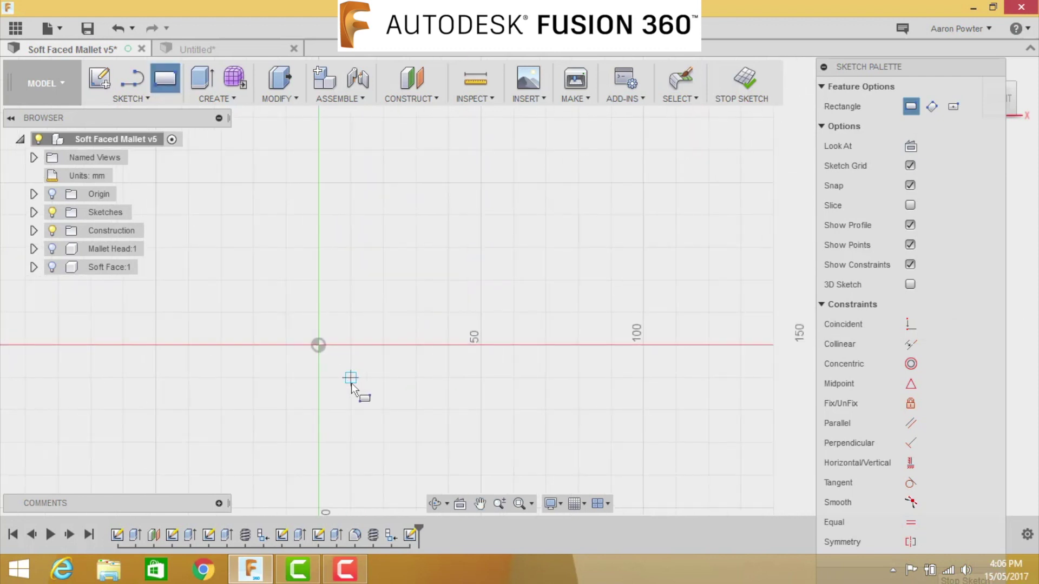
pyautogui.click(318, 345)
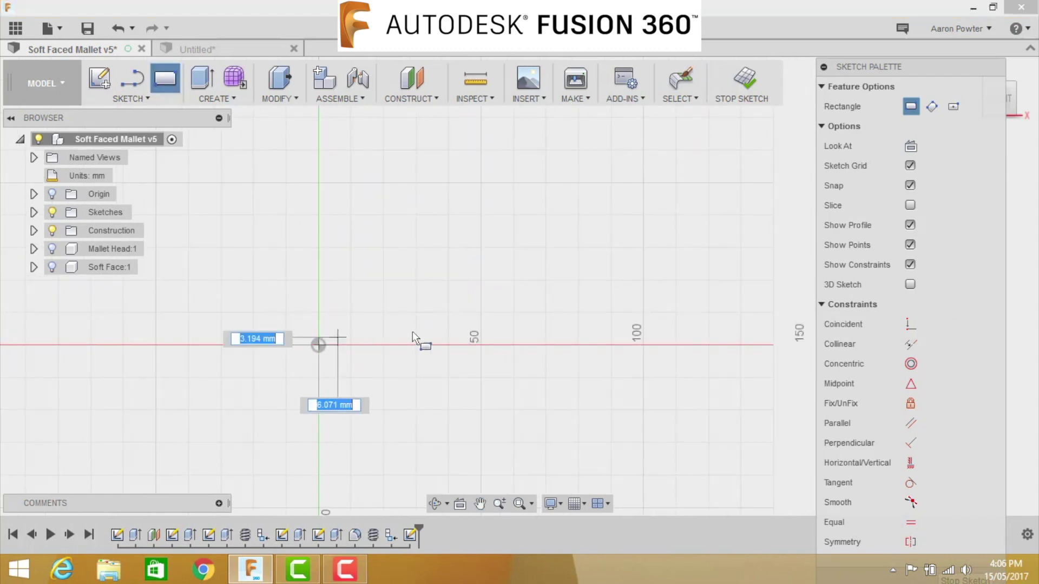
pyautogui.click(728, 299)
# Dimension the rectangle's length as 280 mm between its two short edges.
pyautogui.press('d')
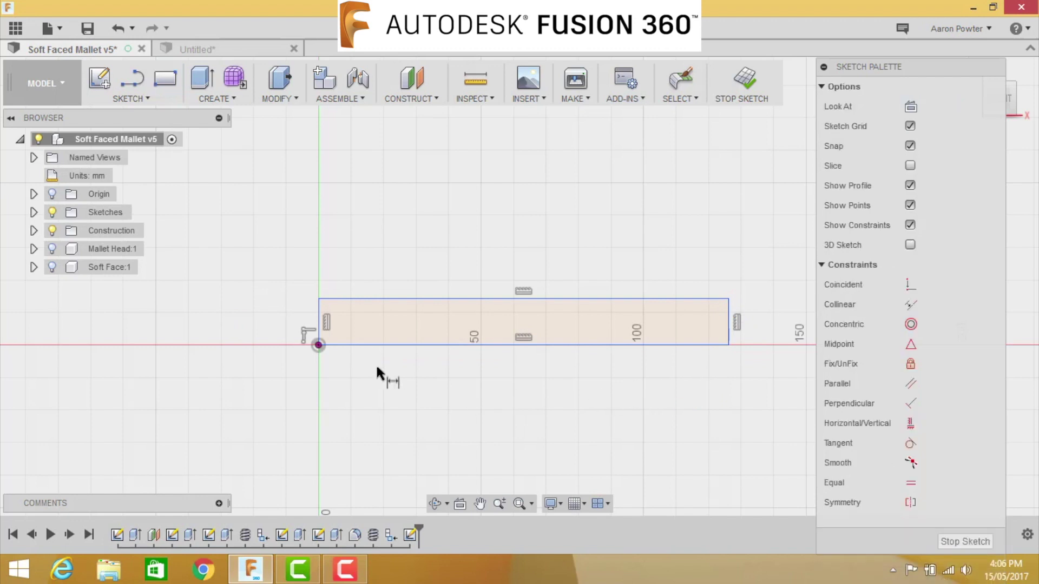
pyautogui.click(319, 322)
pyautogui.click(727, 315)
pyautogui.click(539, 395)
pyautogui.write('280')
pyautogui.press('Return')
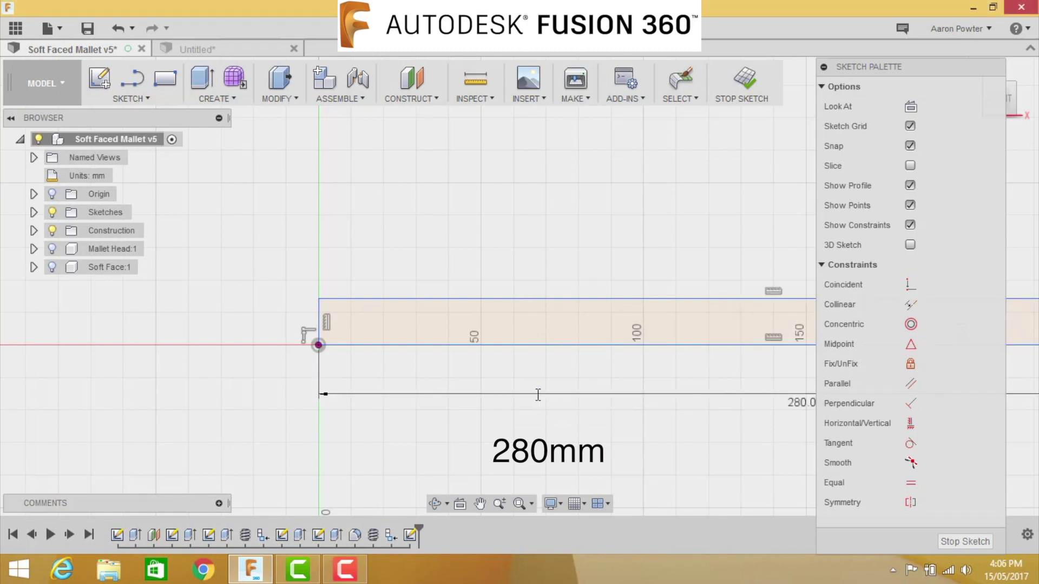
# Dimension the rectangle's height as 10 mm between its two long edges.
pyautogui.click(460, 344)
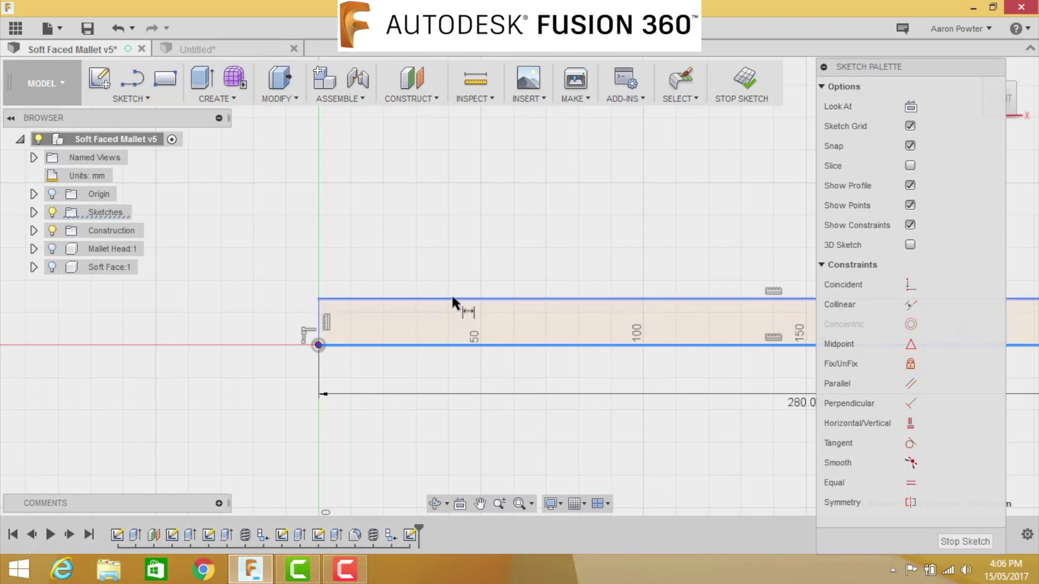
pyautogui.click(463, 309)
pyautogui.click(274, 326)
pyautogui.write('10')
pyautogui.press('Return')
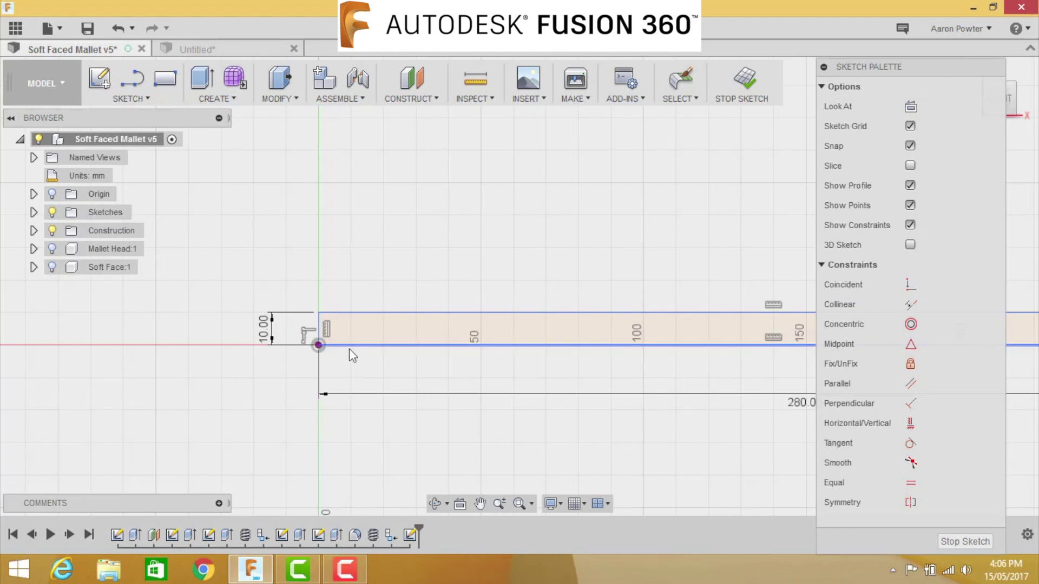
# Draw an L-shaped line pair at the origin end, about 10 mm along from the short edge and about 3 mm up to the upper edge.
pyautogui.scroll(-1, 413, 355)
pyautogui.moveTo(485, 388); pyautogui.dragTo(309, 389, button='middle')
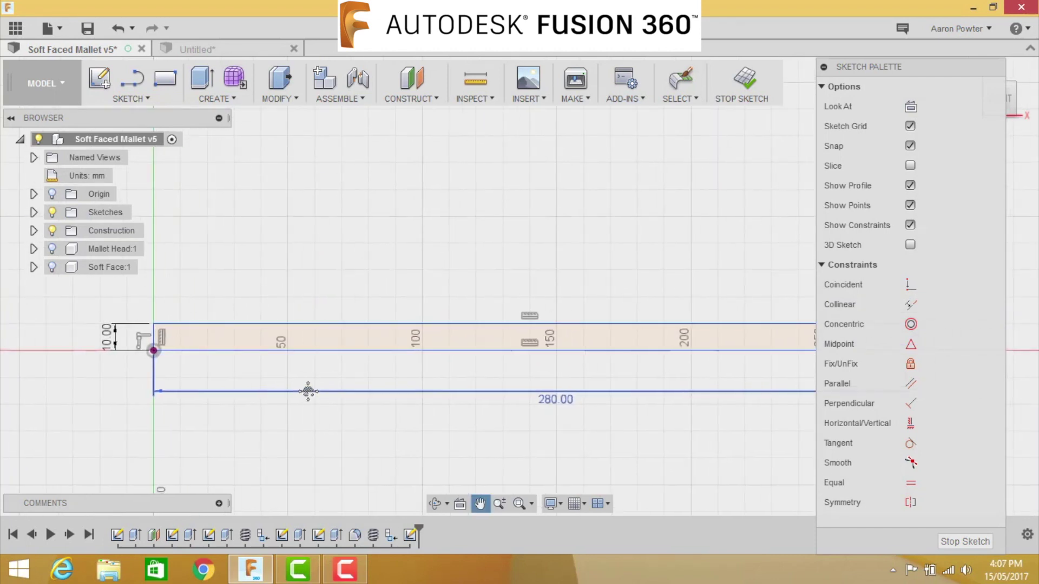
pyautogui.scroll(-2, 556, 428)
pyautogui.moveTo(556, 428)
pyautogui.mouseDown(button='middle')
pyautogui.moveTo(470, 417)
pyautogui.moveTo(447, 431)
pyautogui.moveTo(514, 424)
pyautogui.mouseUp(button='middle')
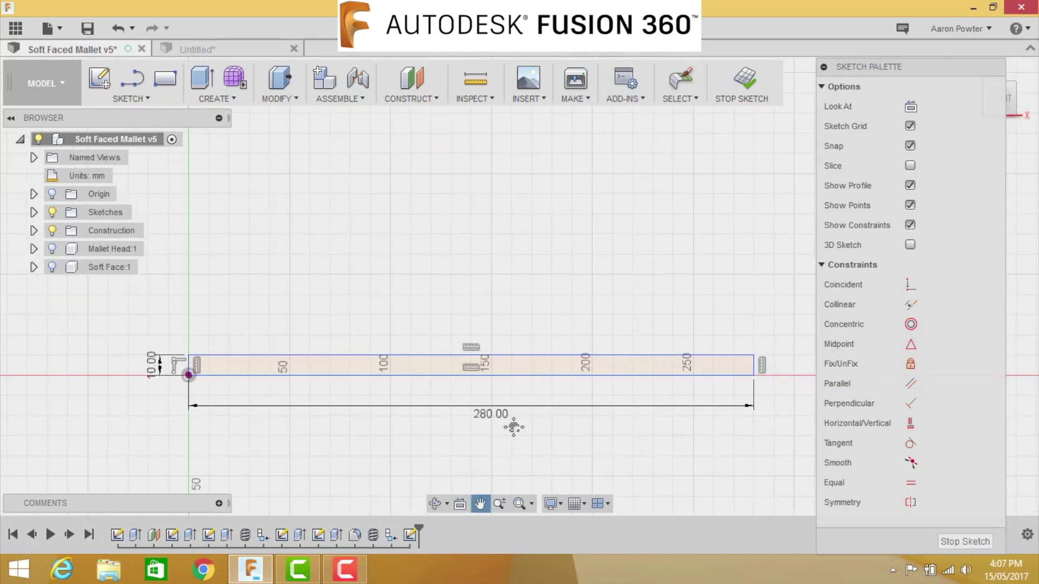
pyautogui.scroll(2, 190, 360)
pyautogui.scroll(2, 190, 364)
pyautogui.moveTo(190, 365); pyautogui.dragTo(426, 291, button='middle')
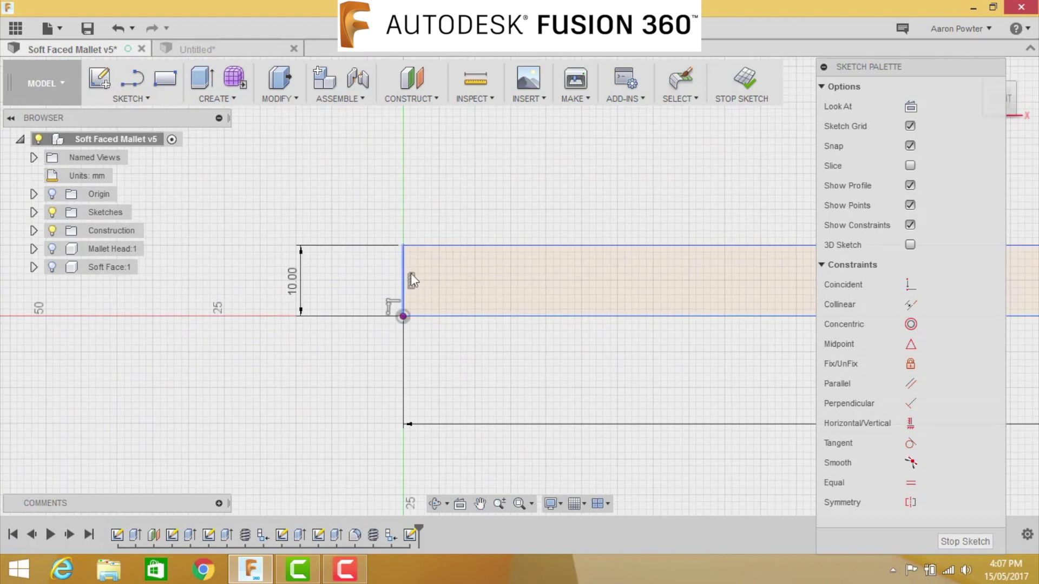
pyautogui.scroll(1, 418, 272)
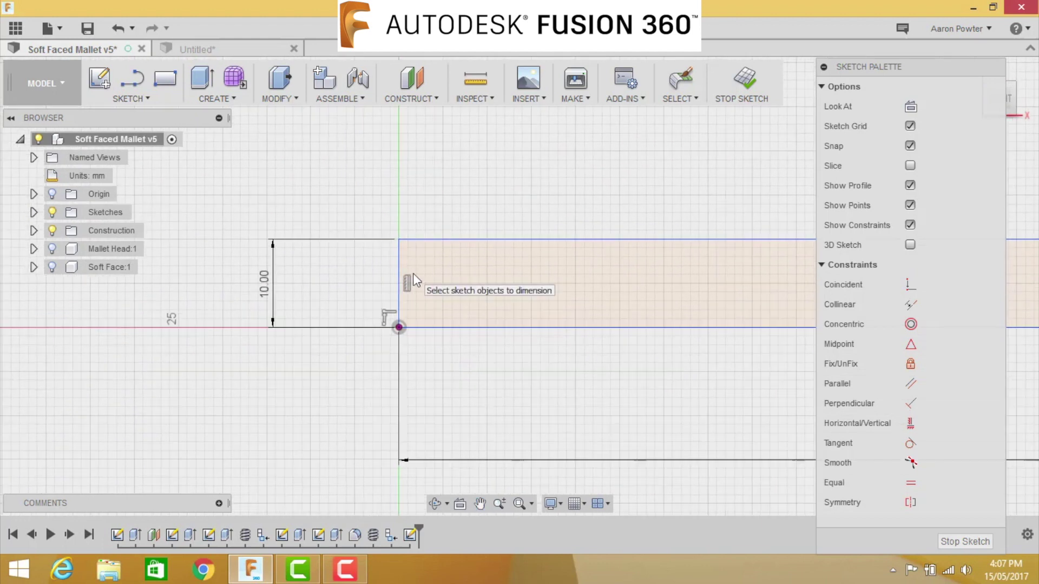
pyautogui.press('l')
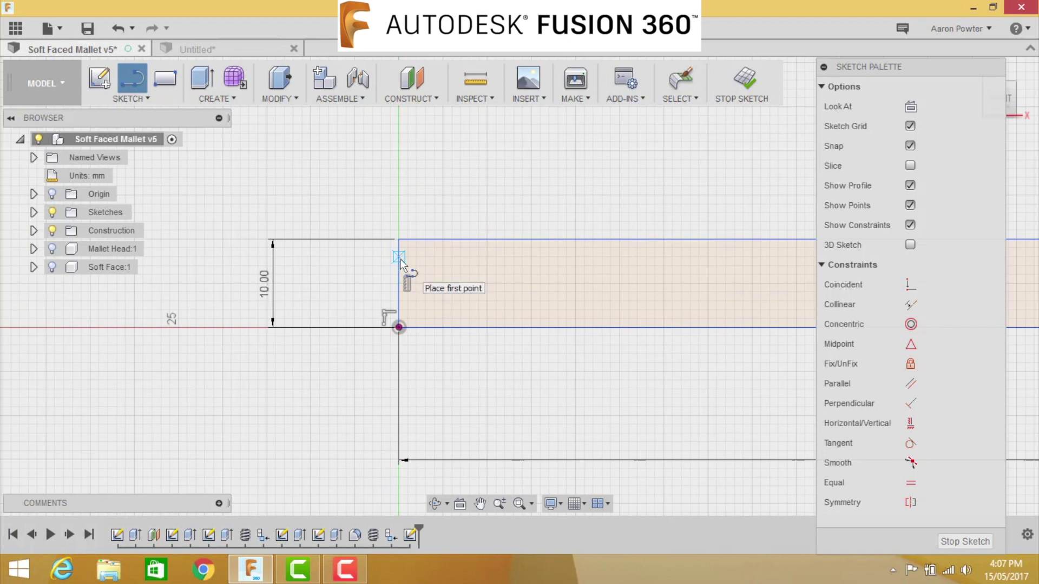
pyautogui.click(399, 266)
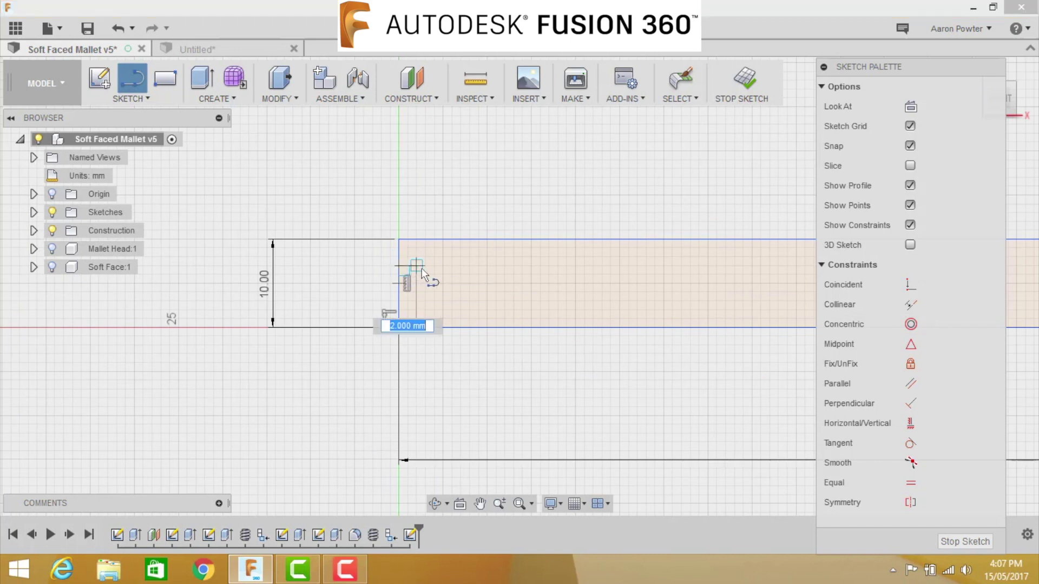
pyautogui.click(487, 266)
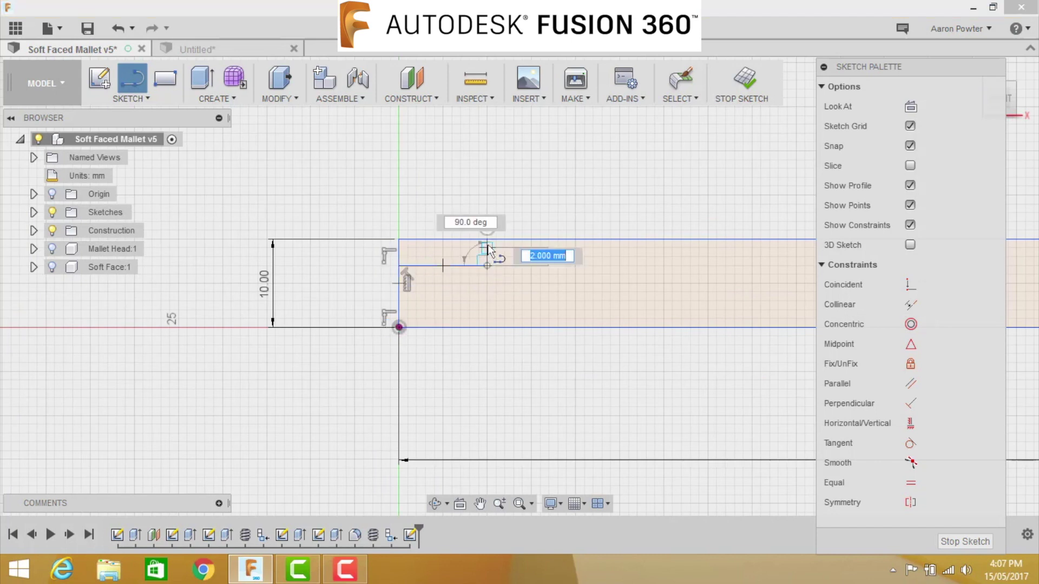
pyautogui.click(487, 240)
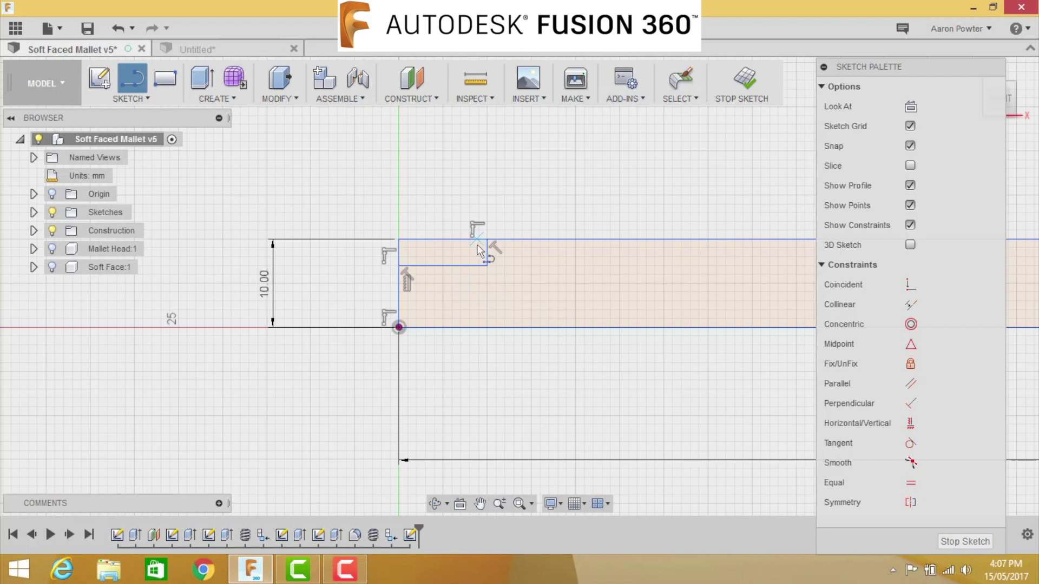
# Dimension the new horizontal line 9 mm above the rectangle's lower edge and move that dimension clear of the profile.
pyautogui.press('d')
pyautogui.click(463, 327)
pyautogui.click(447, 266)
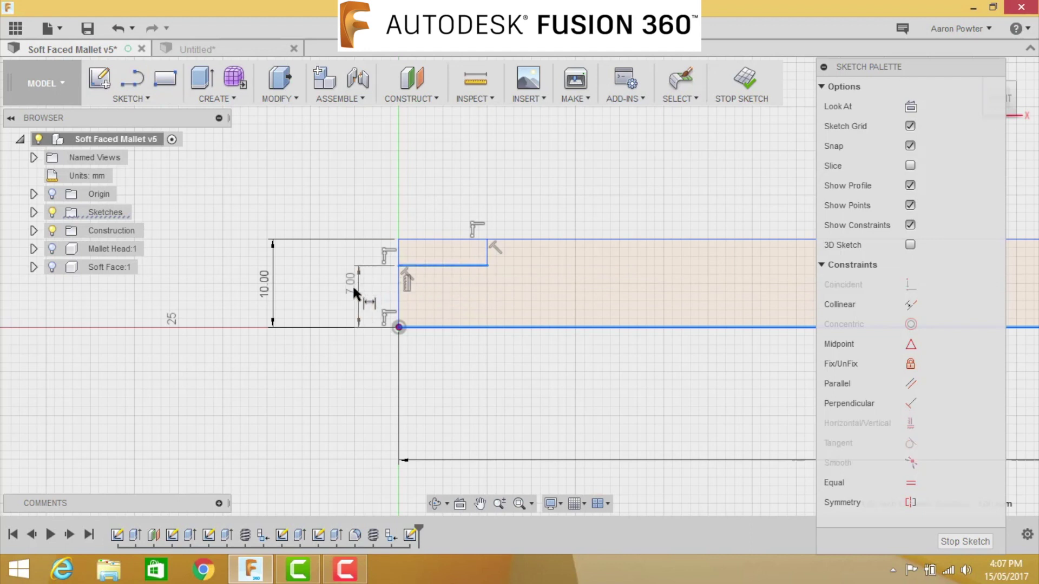
pyautogui.click(350, 293)
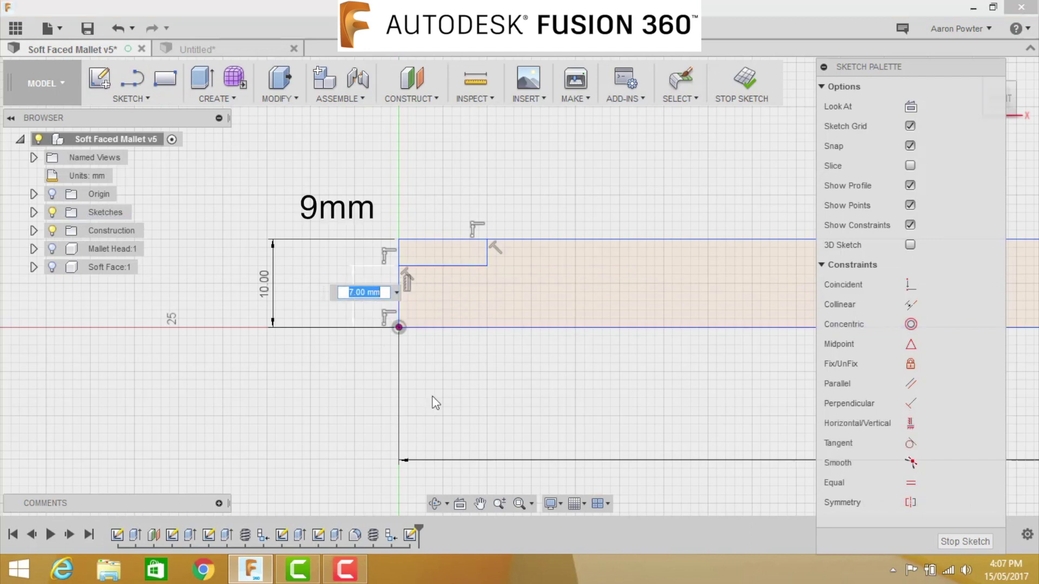
pyautogui.write('9')
pyautogui.press('Return')
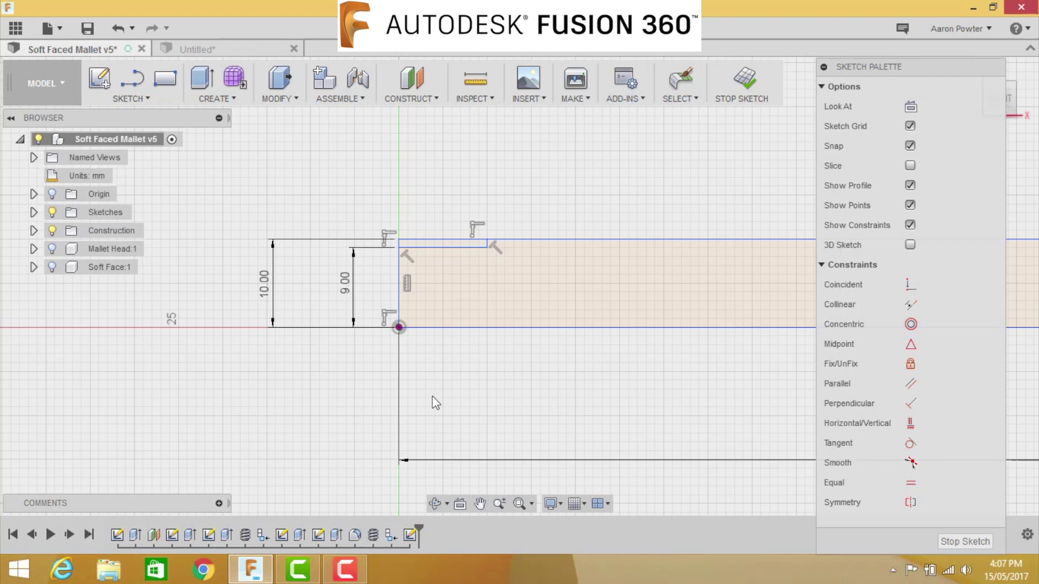
pyautogui.moveTo(346, 284); pyautogui.dragTo(311, 288)
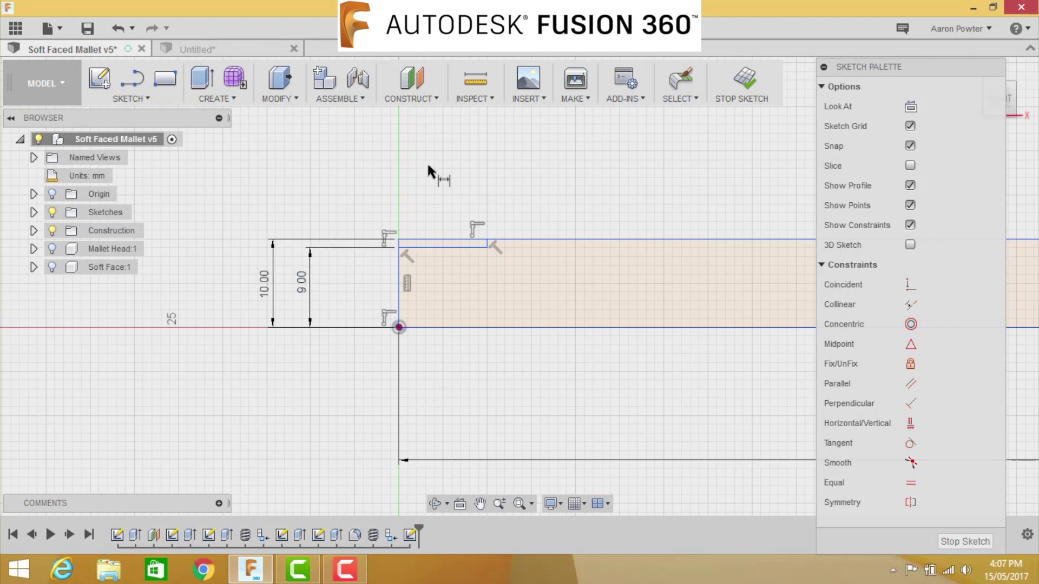
# Dimension the notch's length as 10 mm from the short edge to its vertical line.
pyautogui.click(400, 277)
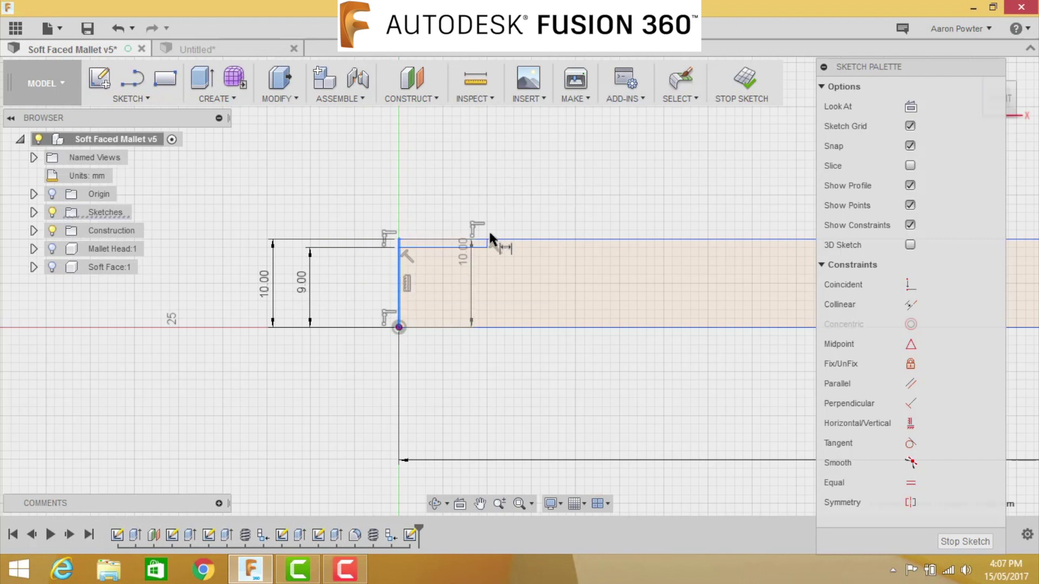
pyautogui.scroll(4, 491, 242)
pyautogui.click(482, 245)
pyautogui.click(402, 171)
pyautogui.click(399, 164)
pyautogui.write('100')
pyautogui.press('BackSpace')
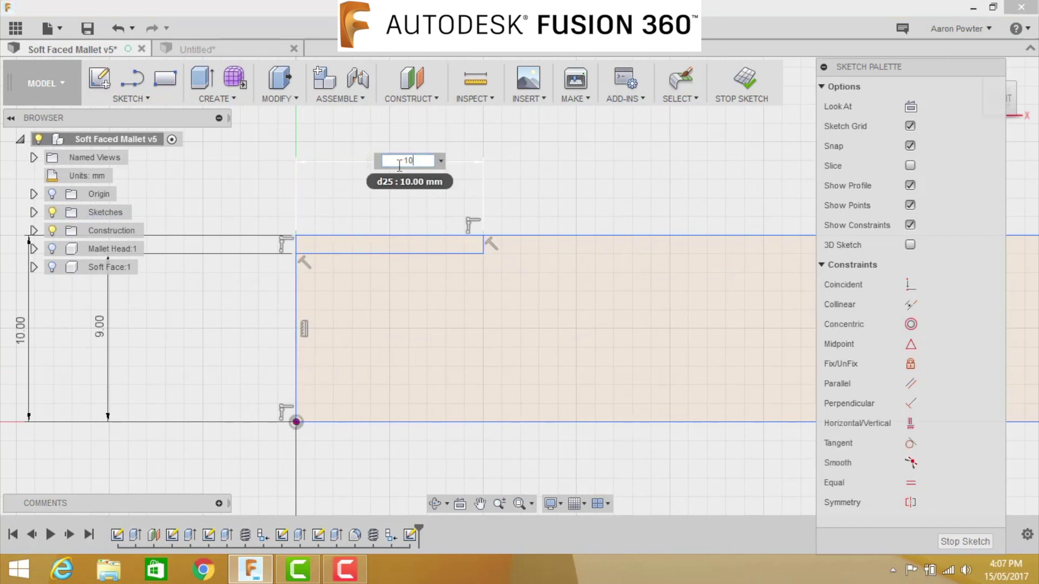
pyautogui.write('.00')
pyautogui.press('Return')
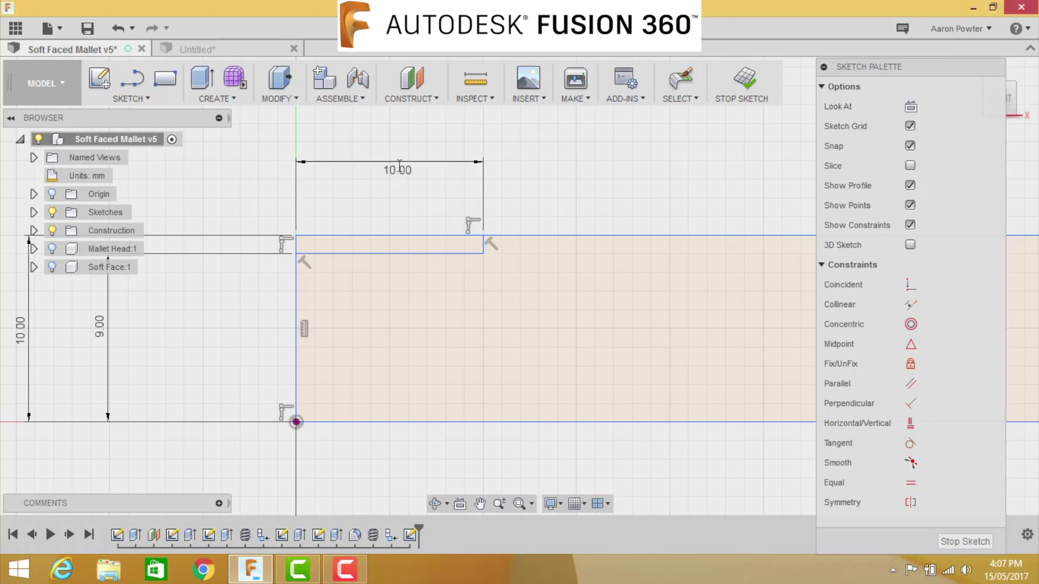
pyautogui.scroll(-2, 399, 280)
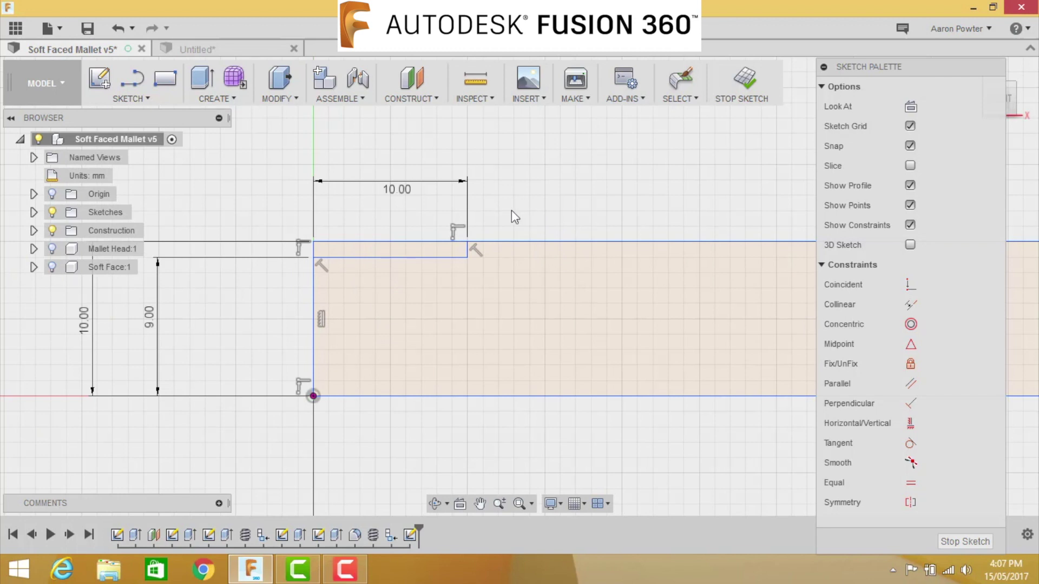
# Trim away the upper and short-edge segments enclosing the notch so the profile steps down at the origin end.
pyautogui.click(134, 100)
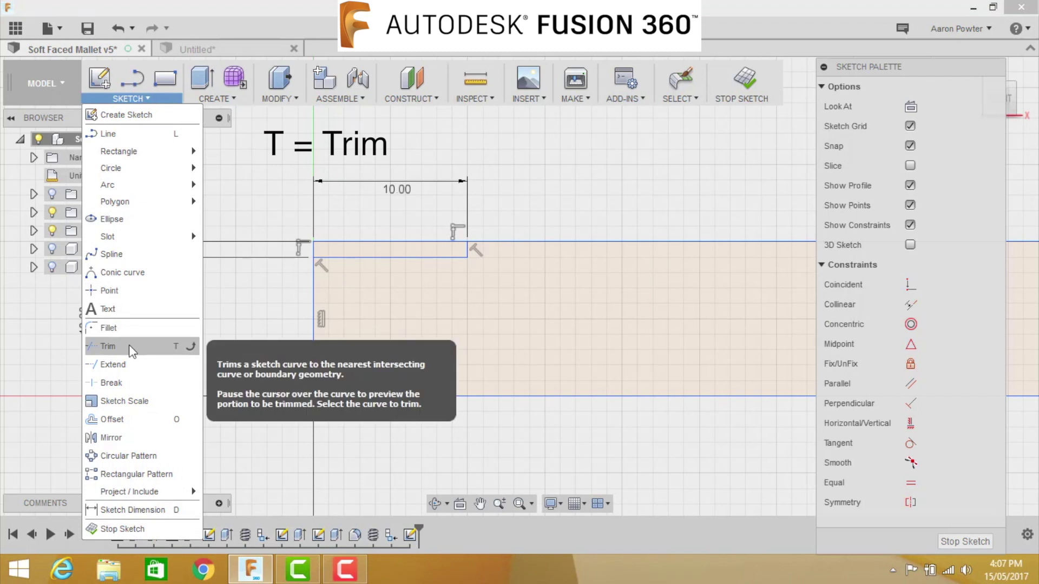
pyautogui.click(176, 351)
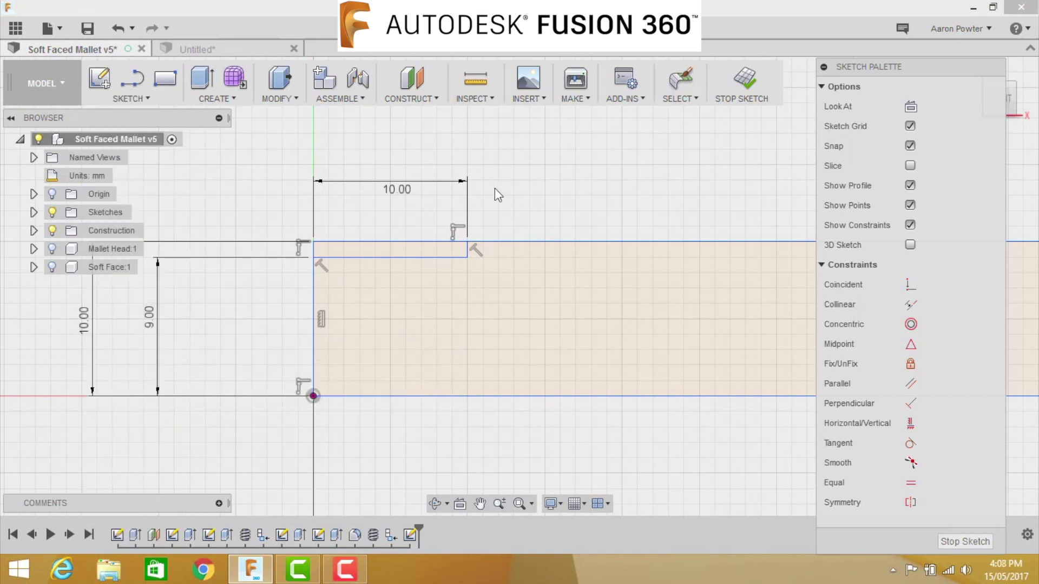
pyautogui.click(404, 242)
pyautogui.click(313, 250)
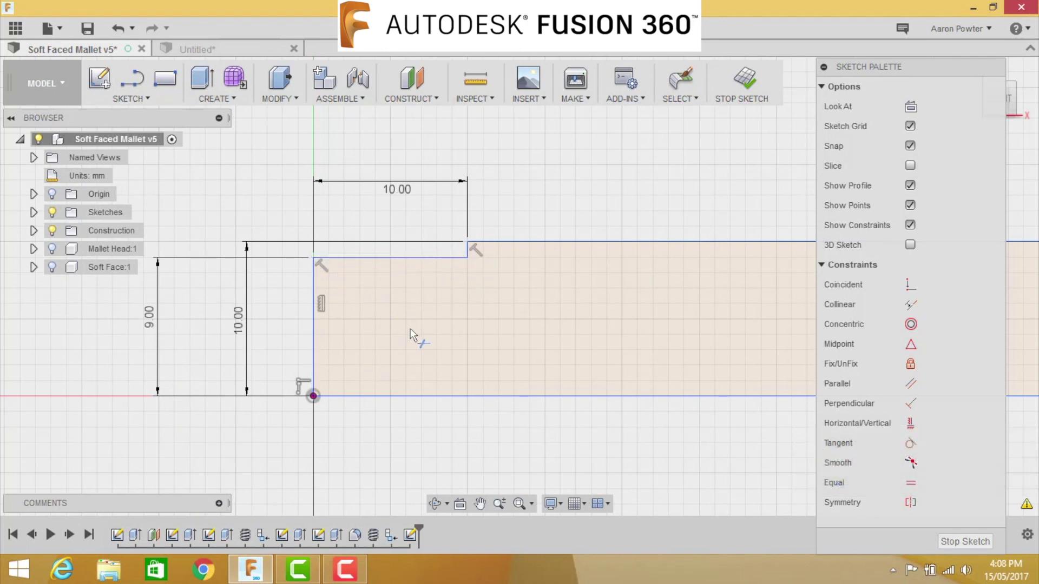
pyautogui.scroll(-2, 410, 331)
pyautogui.press('Escape')
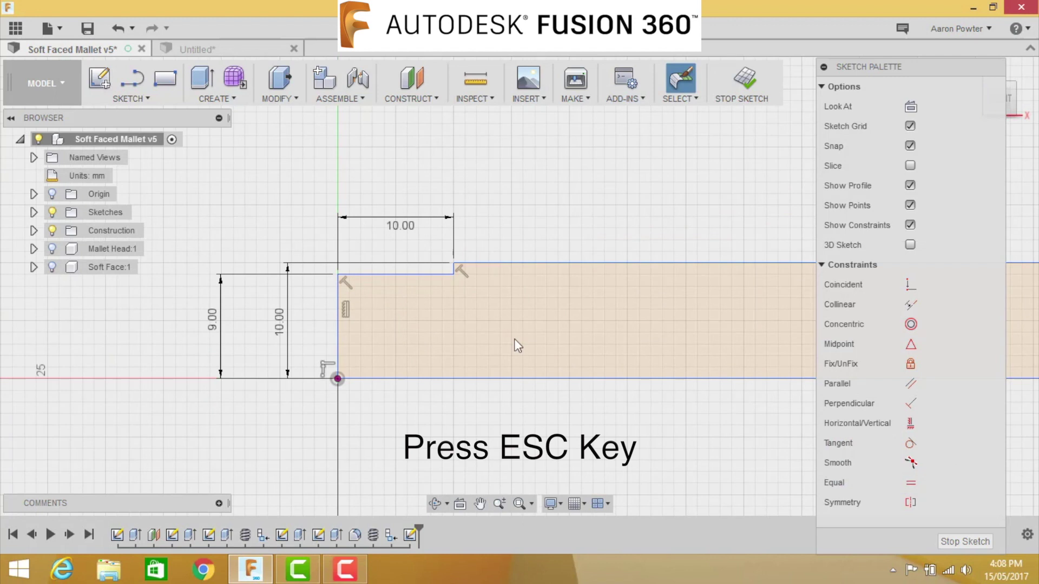
# Examine the far end of the handle profile, opposite the origin.
pyautogui.scroll(-2, 518, 347)
pyautogui.moveTo(573, 339)
pyautogui.mouseDown(button='middle')
pyautogui.moveTo(464, 364)
pyautogui.moveTo(288, 345)
pyautogui.mouseUp(button='middle')
pyautogui.moveTo(497, 349)
pyautogui.mouseDown(button='middle')
pyautogui.moveTo(163, 348)
pyautogui.moveTo(624, 355)
pyautogui.moveTo(213, 348)
pyautogui.moveTo(607, 355)
pyautogui.moveTo(376, 343)
pyautogui.moveTo(372, 291)
pyautogui.moveTo(421, 296)
pyautogui.mouseUp(button='middle')
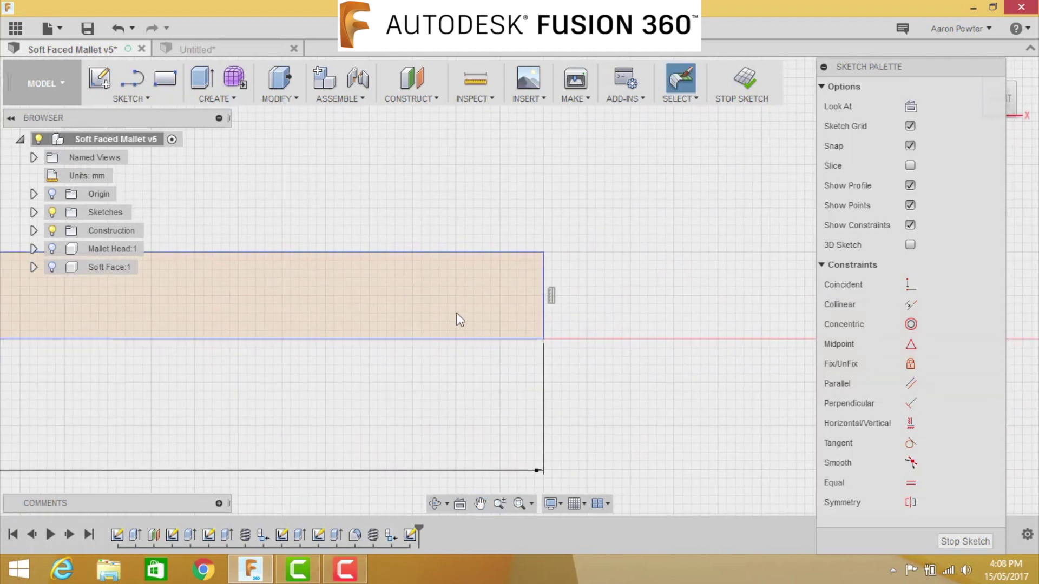
pyautogui.scroll(2, 524, 279)
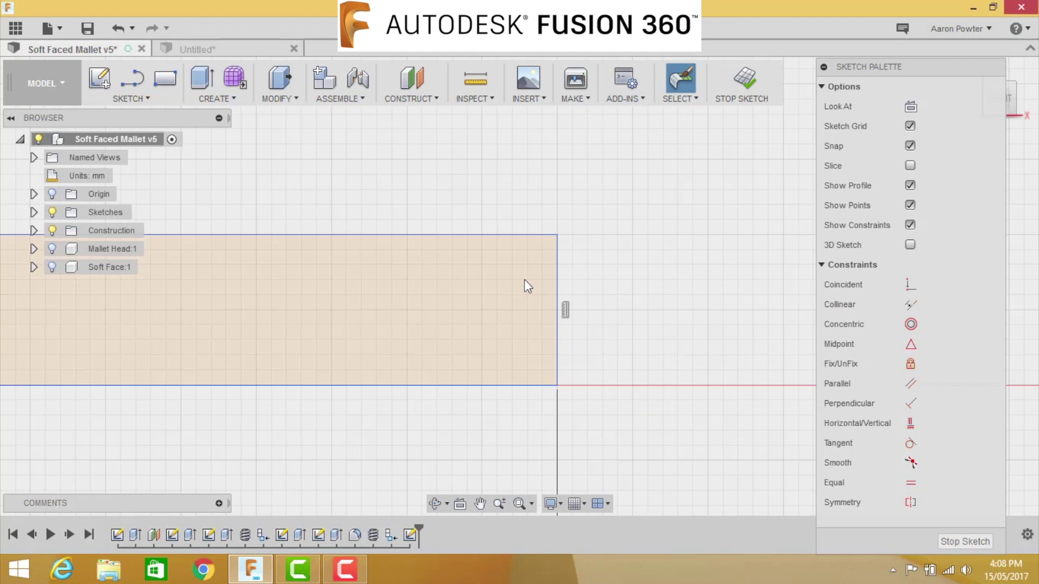
pyautogui.scroll(-4, 527, 276)
pyautogui.scroll(-1, 527, 275)
pyautogui.scroll(3, 527, 274)
pyautogui.scroll(-2, 529, 275)
pyautogui.scroll(1, 500, 288)
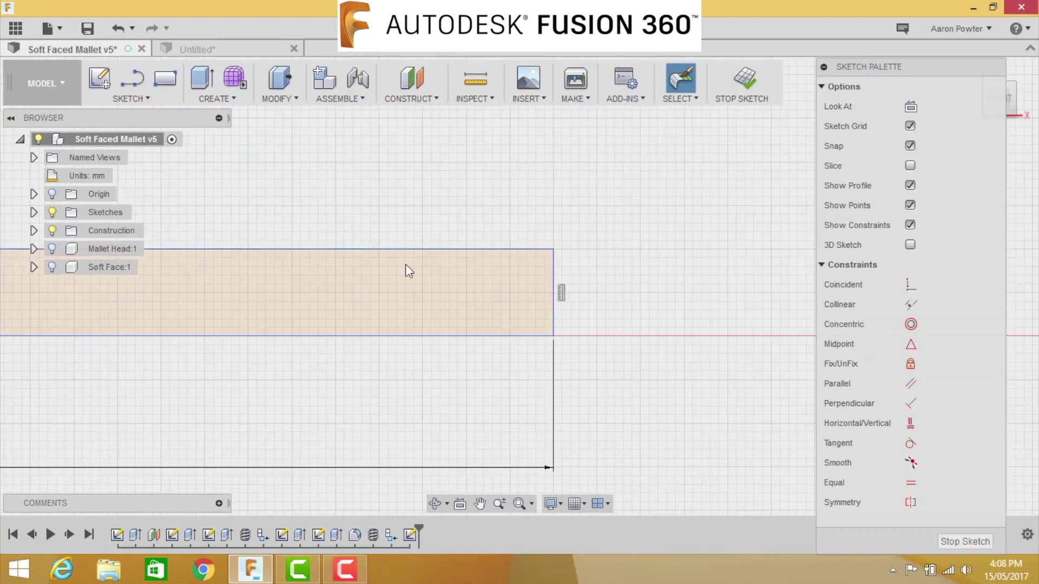
# Sketch a horizontal and a vertical line forming a notch about 20 mm long at the upper corner of the handle profile's far end.
pyautogui.press('l')
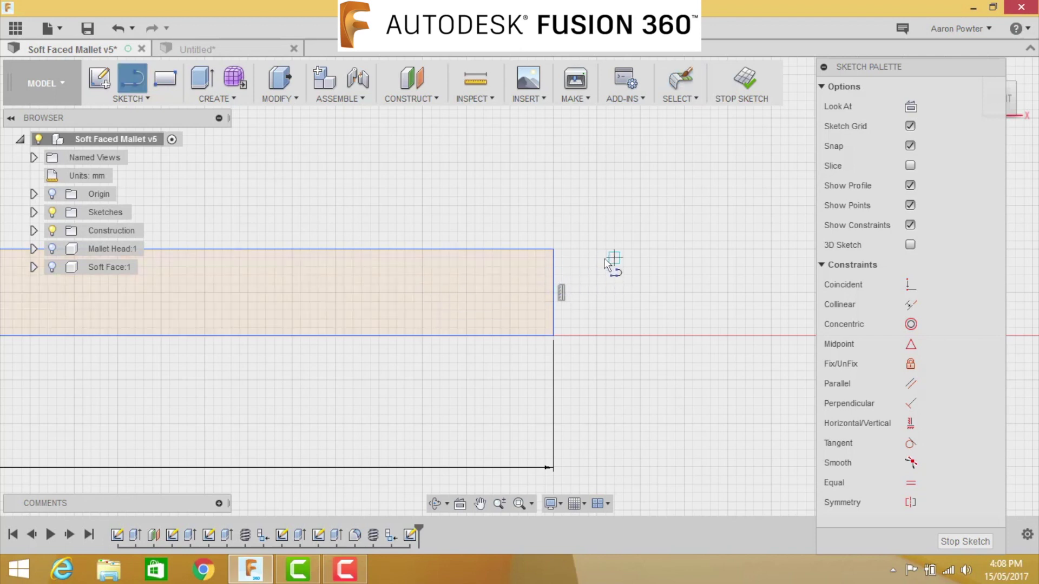
pyautogui.click(551, 273)
pyautogui.moveTo(466, 301); pyautogui.dragTo(379, 250)
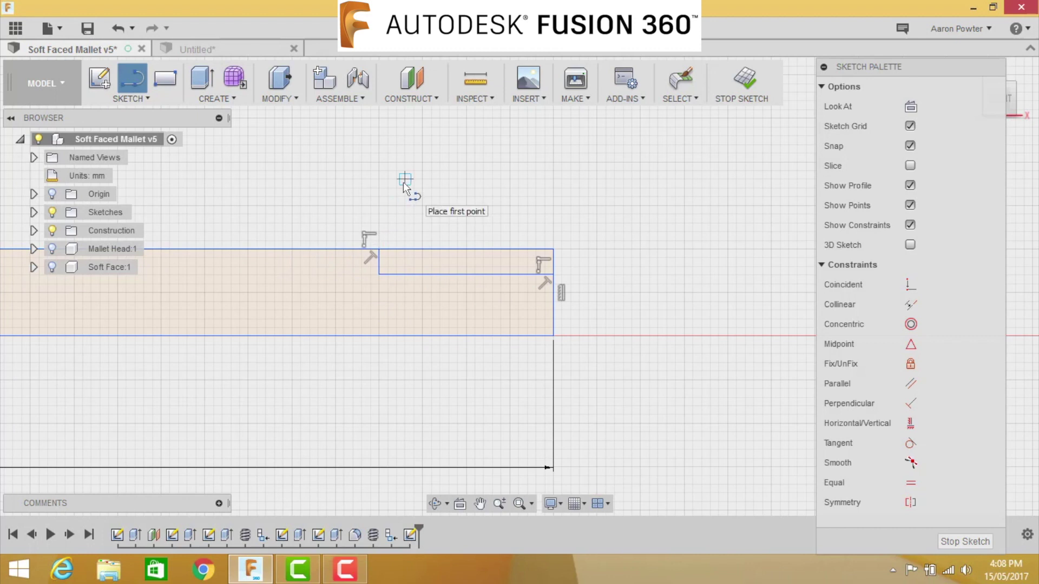
# Dimension the far-end notch's length as 20 mm from the end edge to its vertical line.
pyautogui.press('d')
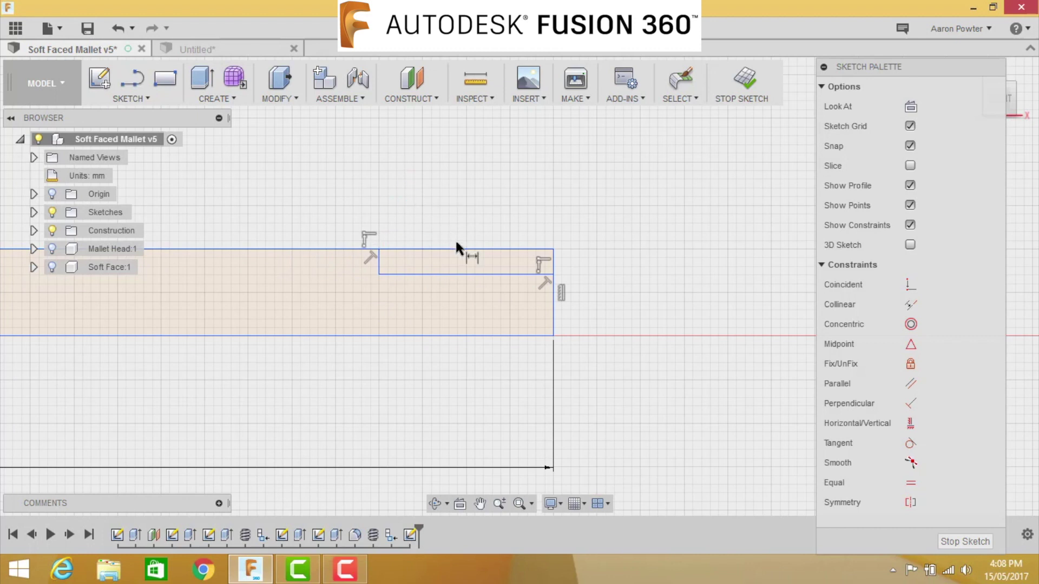
pyautogui.click(554, 310)
pyautogui.click(479, 198)
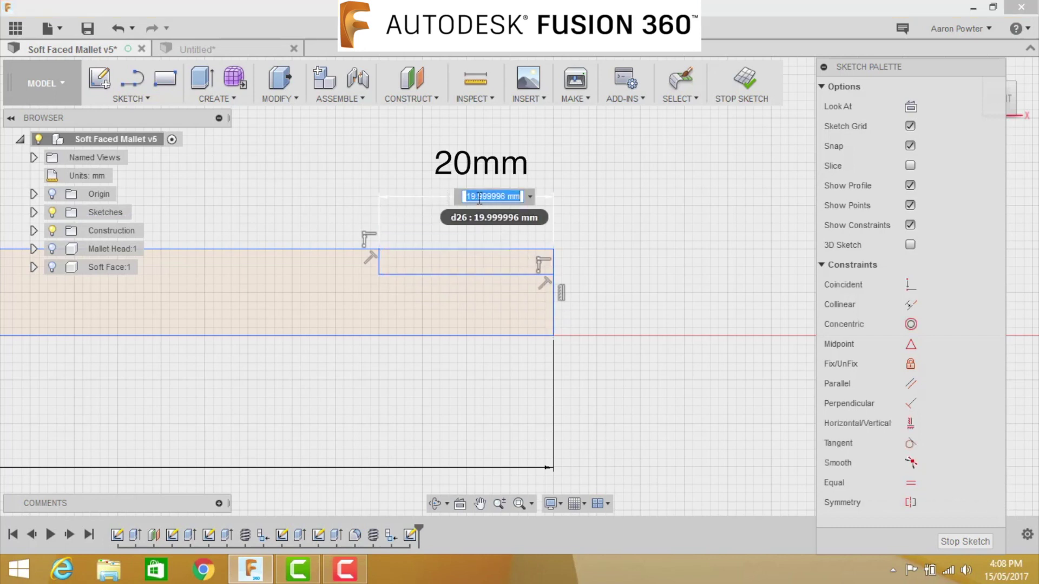
pyautogui.write('20')
pyautogui.press('Return')
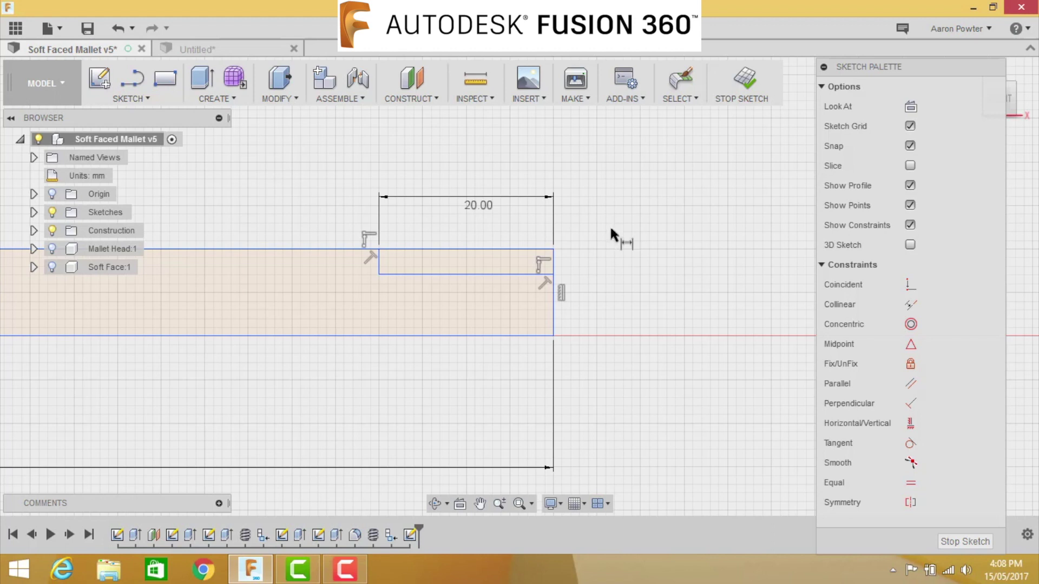
# Dimension the notch's horizontal line 6 mm above the profile's lower edge.
pyautogui.click(502, 336)
pyautogui.click(487, 275)
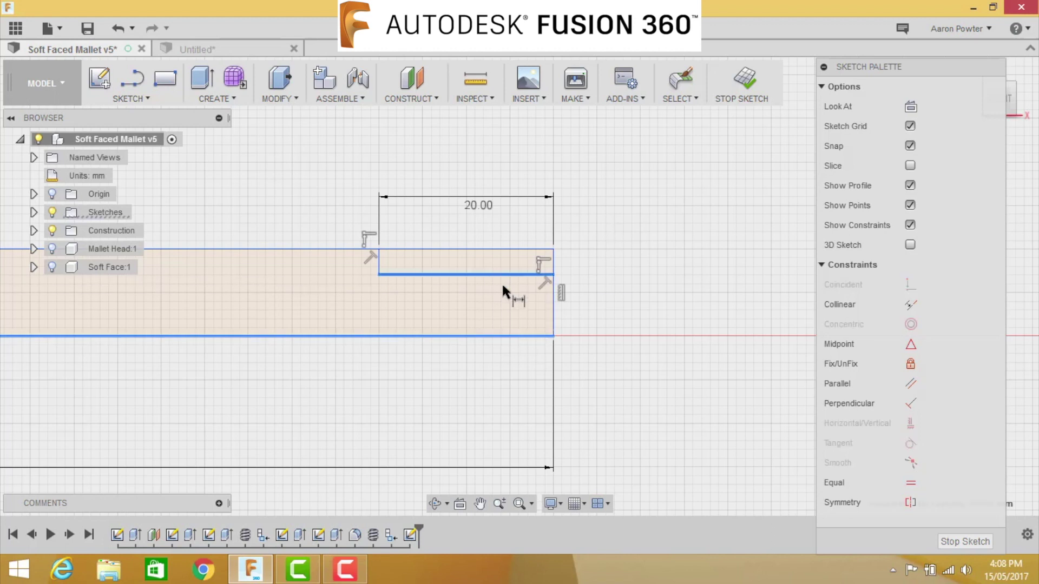
pyautogui.click(602, 301)
pyautogui.write('6')
pyautogui.press('Return')
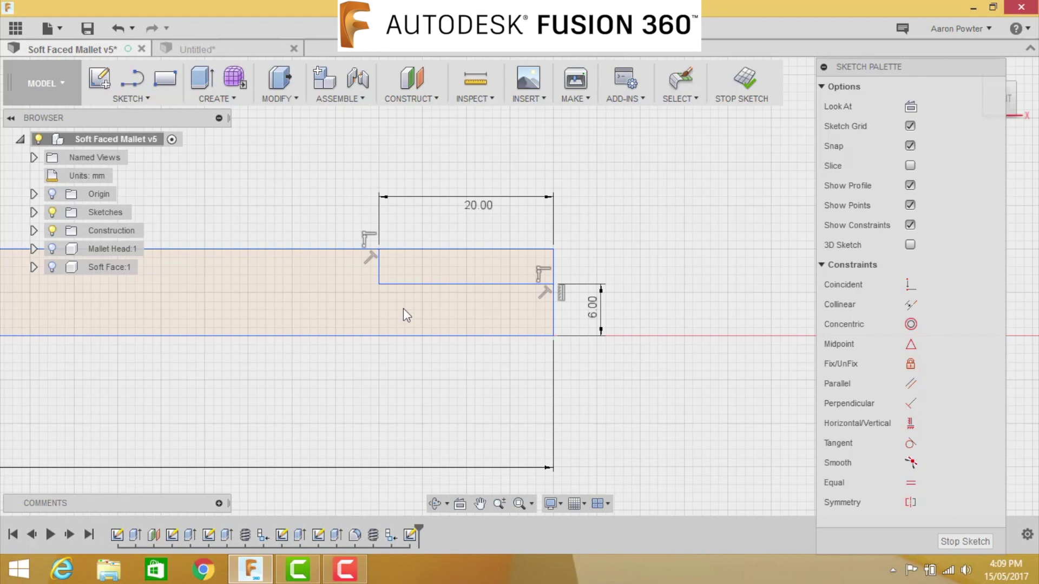
# Sketch a small rectangular groove about 1 mm wide and 3 mm deep below the notch's inner corner, against its vertical line.
pyautogui.press('l')
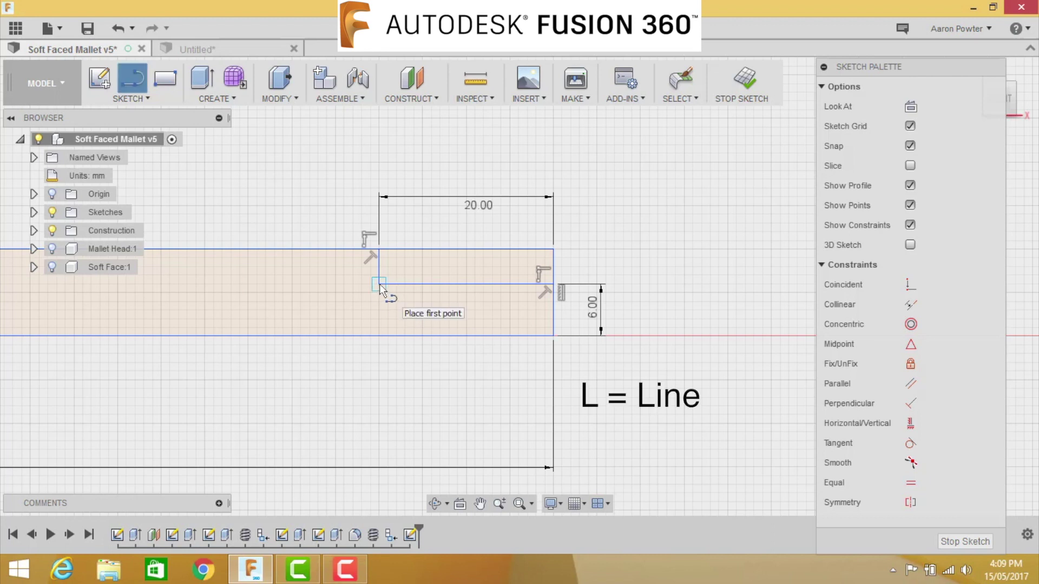
pyautogui.scroll(1, 378, 284)
pyautogui.scroll(2, 378, 284)
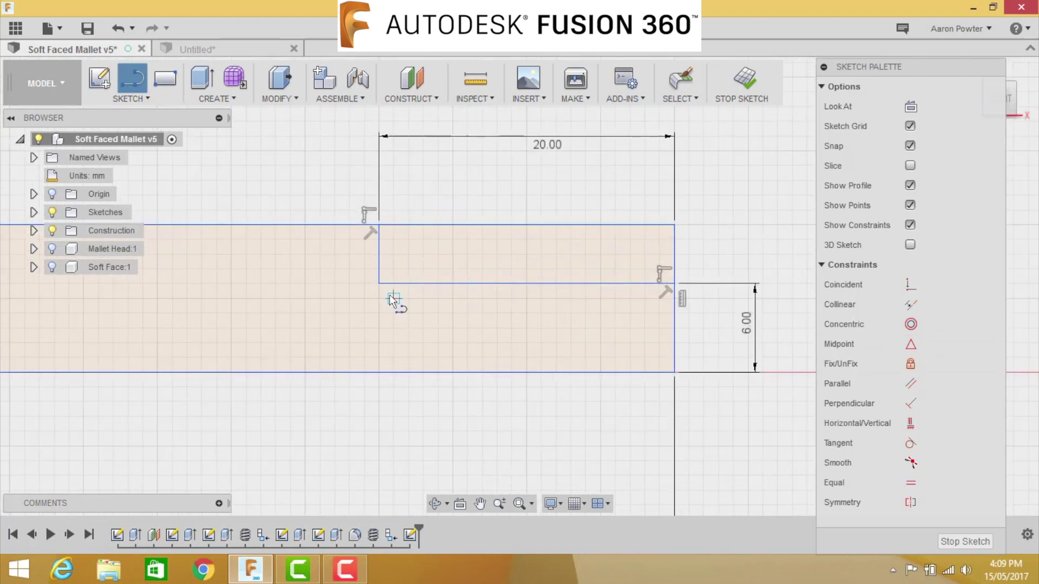
pyautogui.click(379, 284)
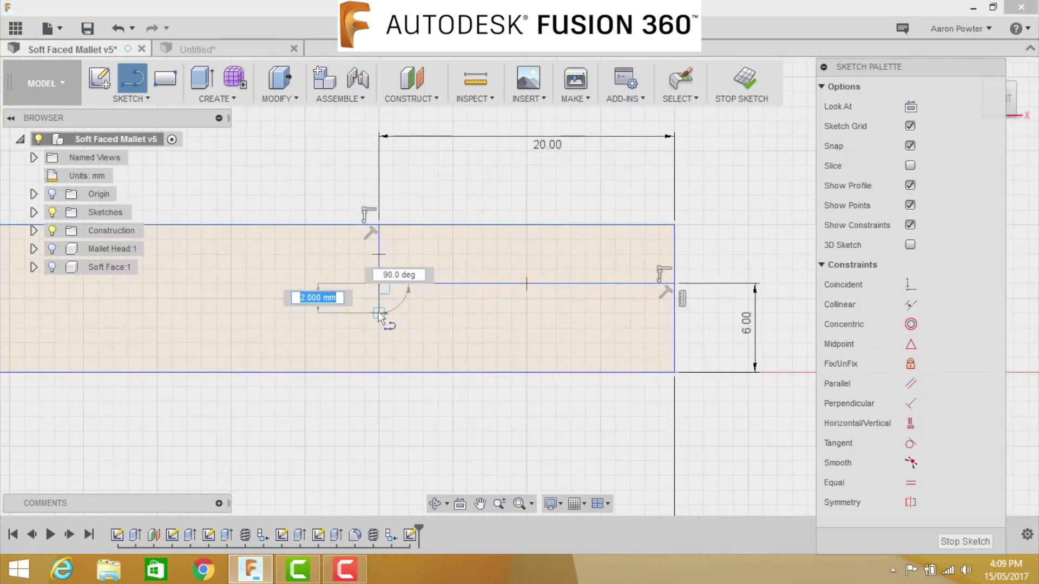
pyautogui.click(379, 328)
pyautogui.moveTo(380, 331); pyautogui.dragTo(395, 290)
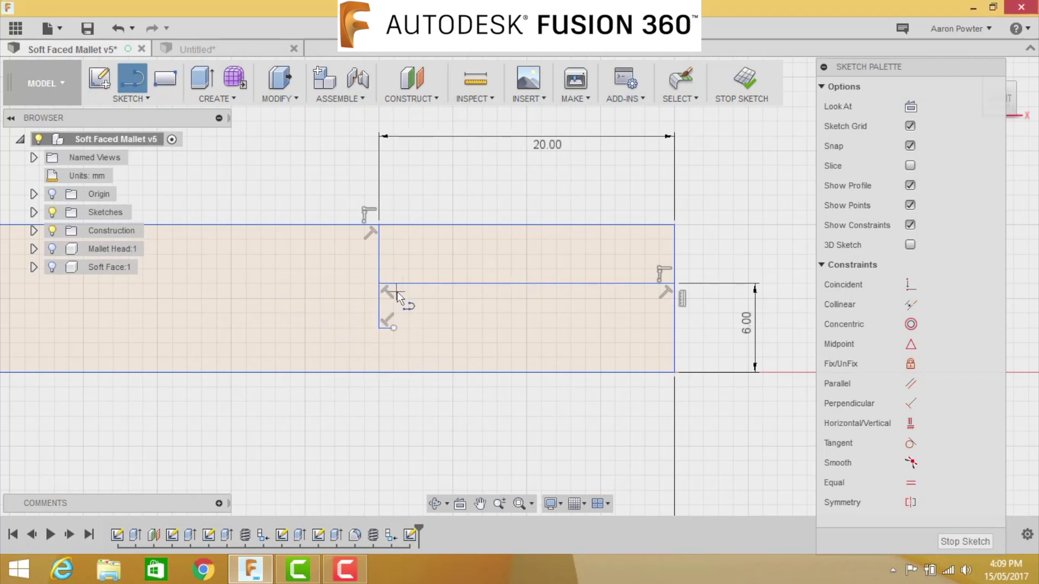
pyautogui.click(393, 327)
pyautogui.click(395, 286)
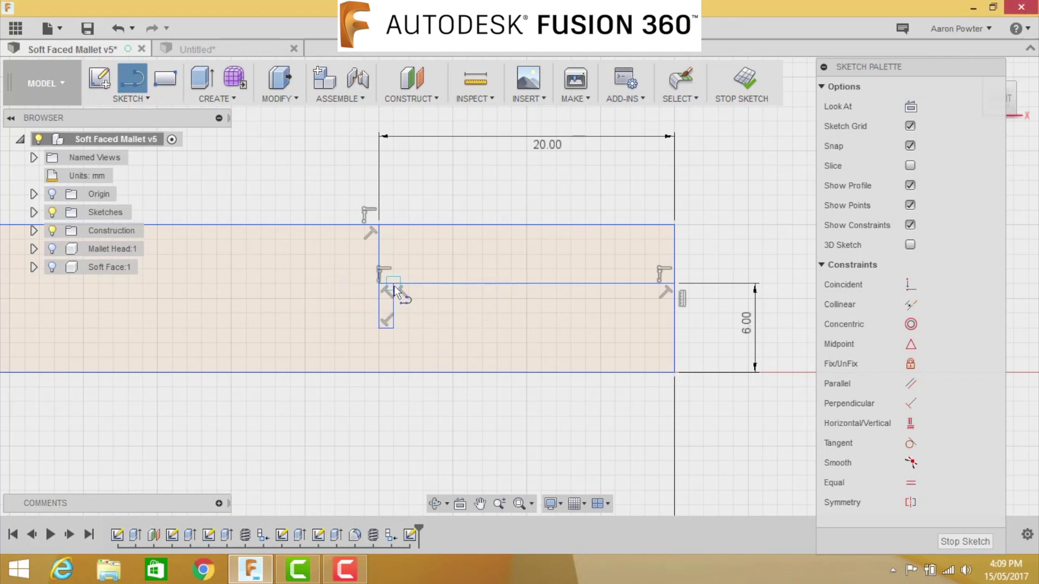
pyautogui.press('Escape')
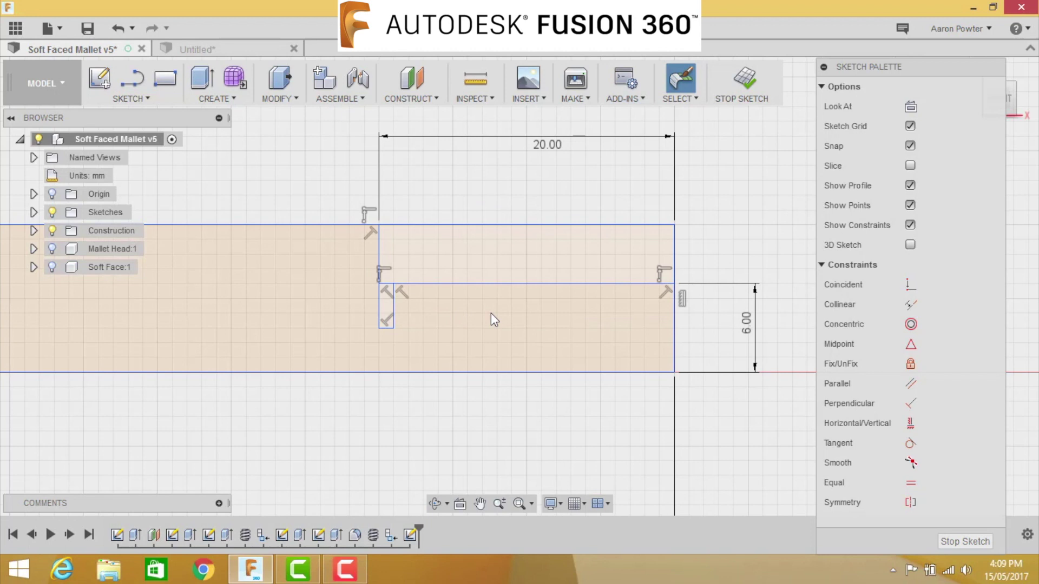
# Dimension the groove's width as 3 mm between its two vertical lines.
pyautogui.press('d')
pyautogui.click(395, 306)
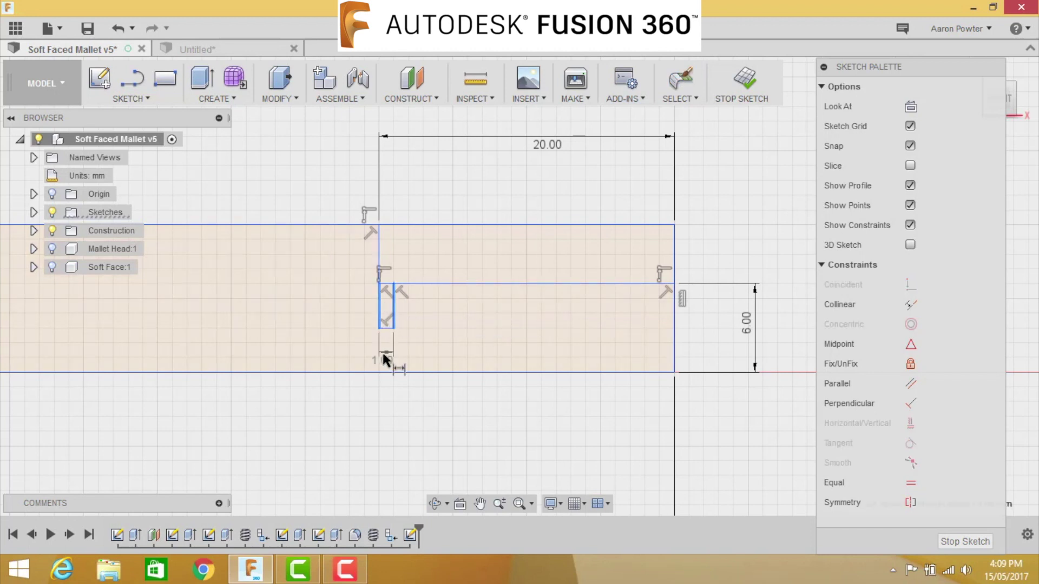
pyautogui.click(375, 345)
pyautogui.write('3')
pyautogui.press('Return')
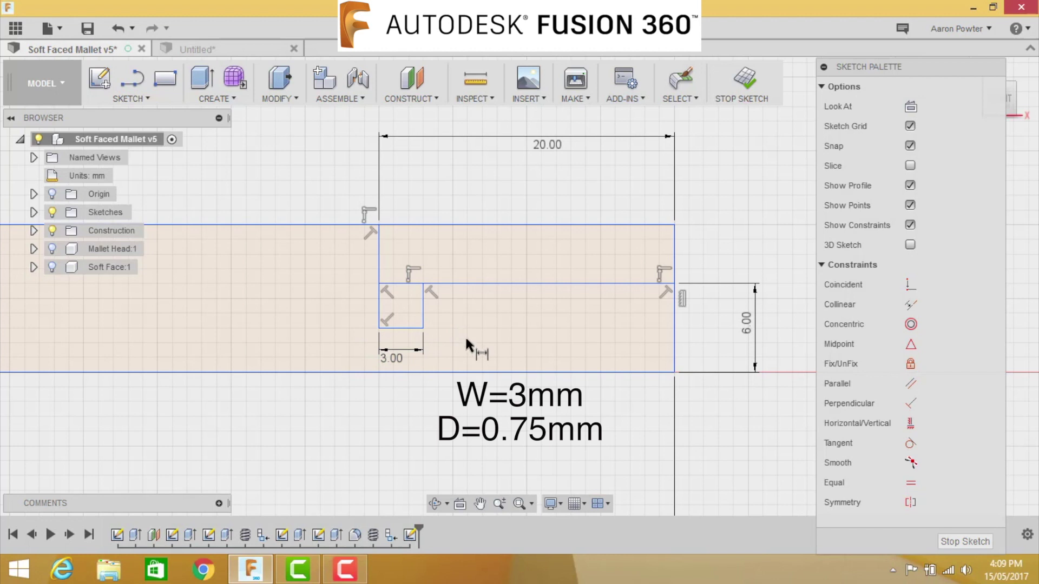
# Dimension the groove's depth as 0.75 mm below the notch's horizontal line.
pyautogui.click(403, 328)
pyautogui.click(482, 284)
pyautogui.click(471, 313)
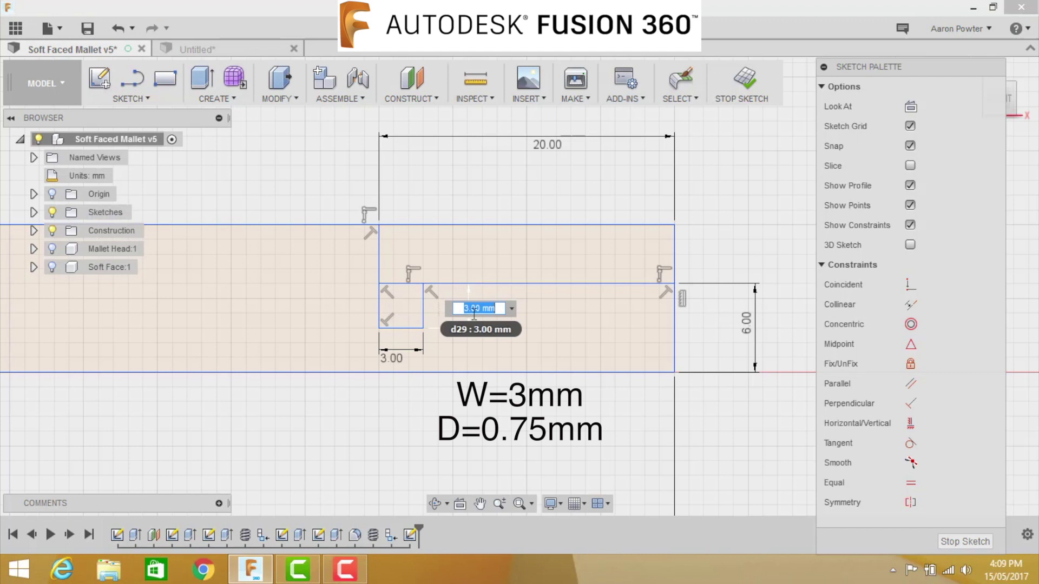
pyautogui.write('0.')
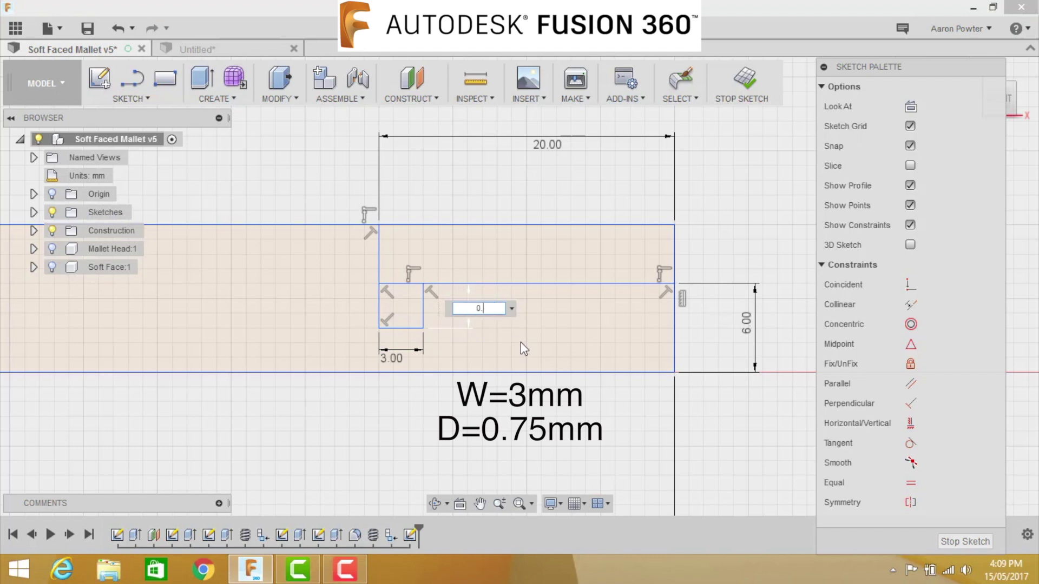
pyautogui.write('75')
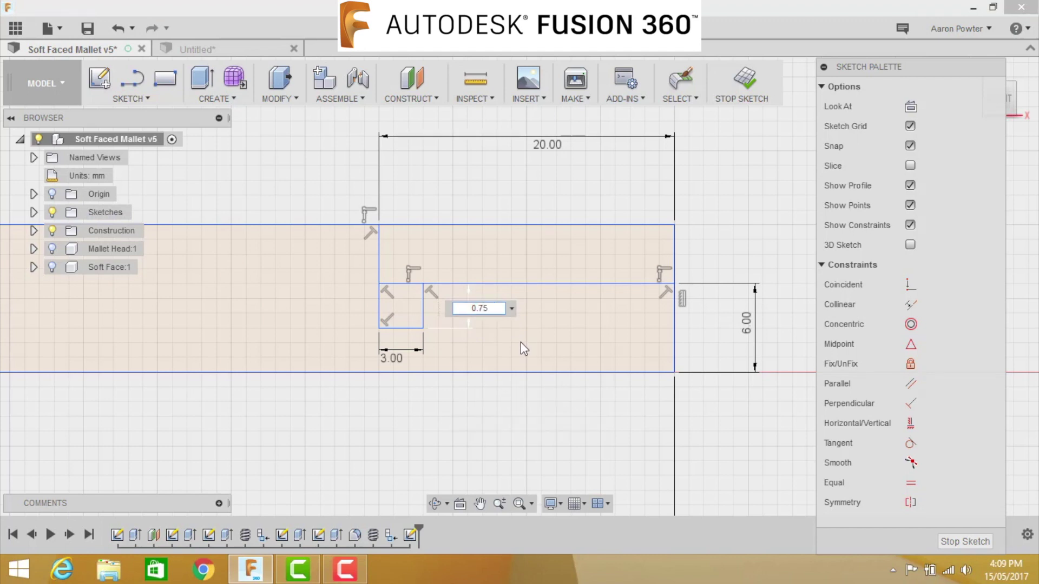
pyautogui.press('Return')
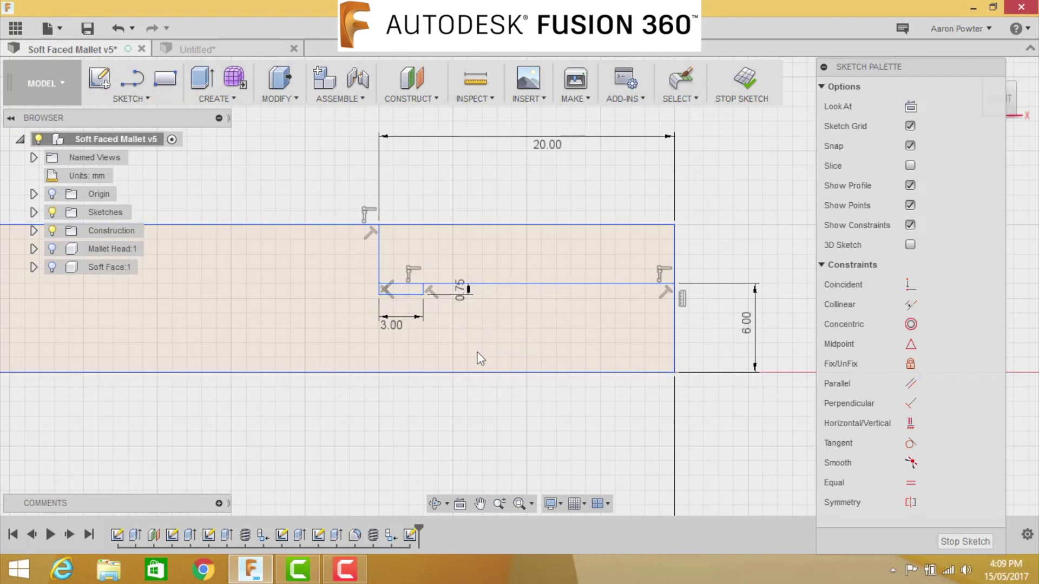
# Trim away the upper and end-edge segments enclosing the notch so the profile steps down at its far end.
pyautogui.press('t')
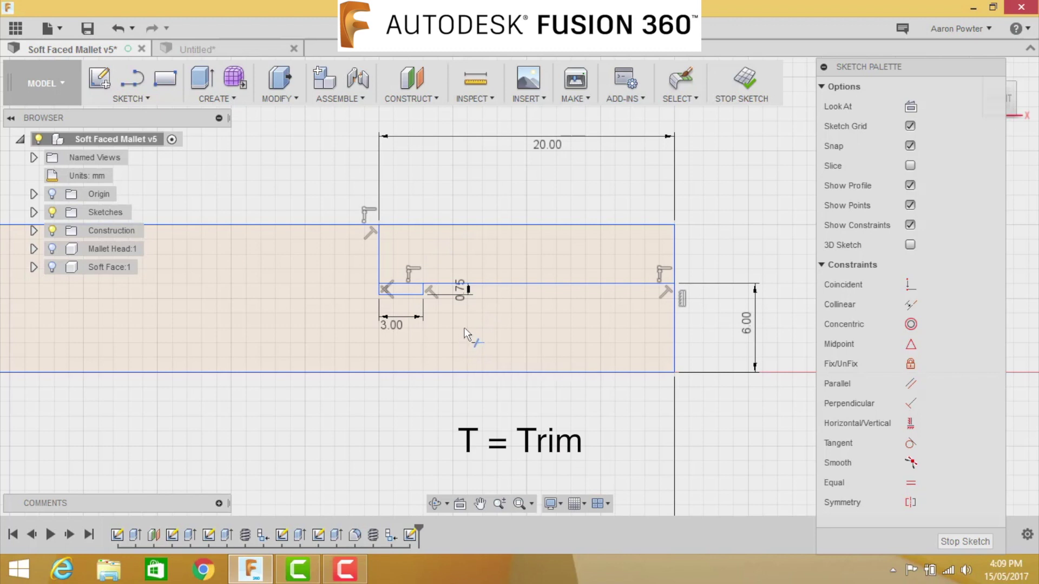
pyautogui.click(492, 232)
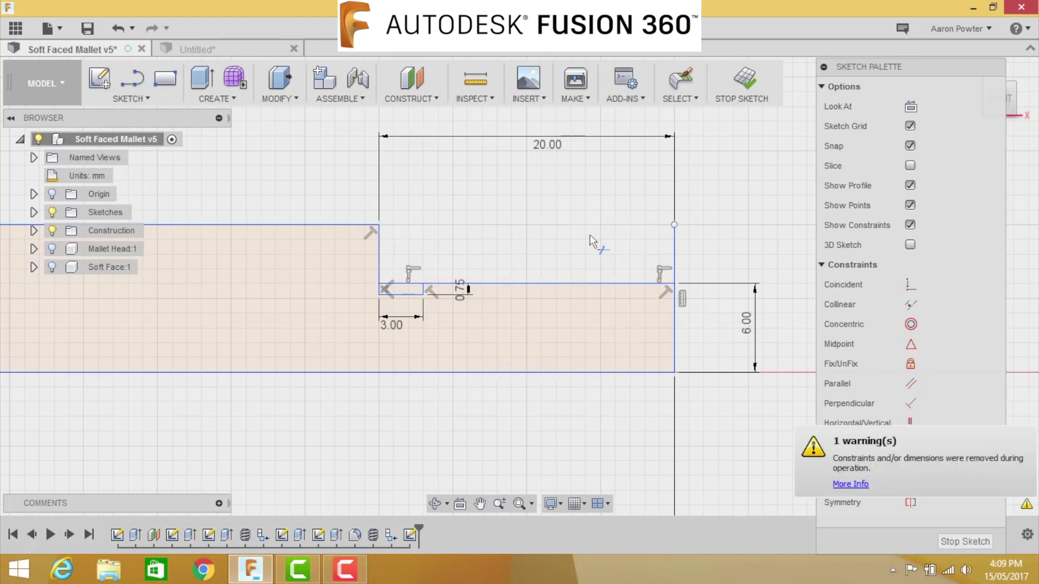
pyautogui.click(673, 246)
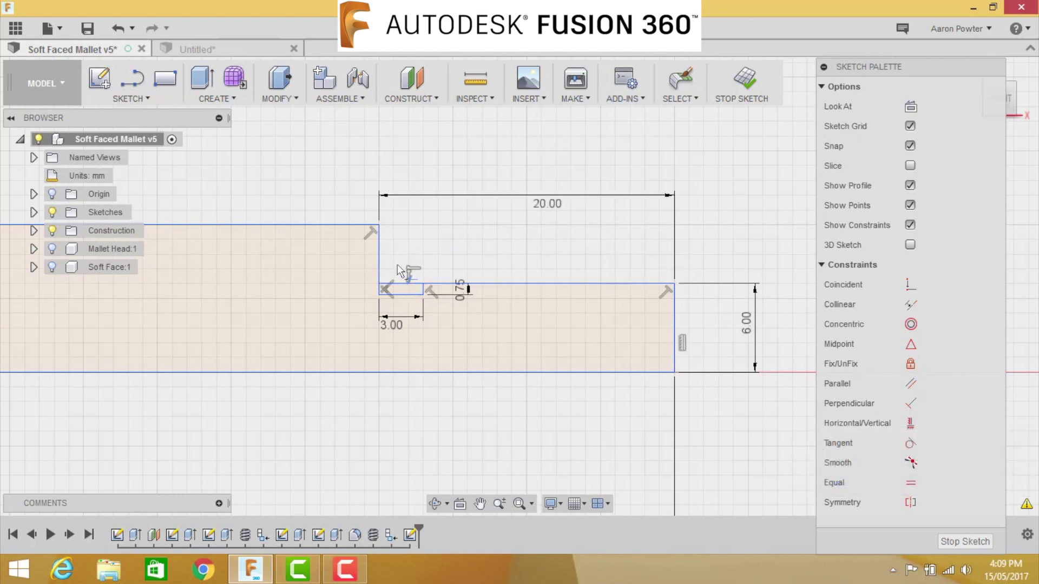
# Try trimming the short segment that closes the groove, and undo that trim.
pyautogui.click(404, 283)
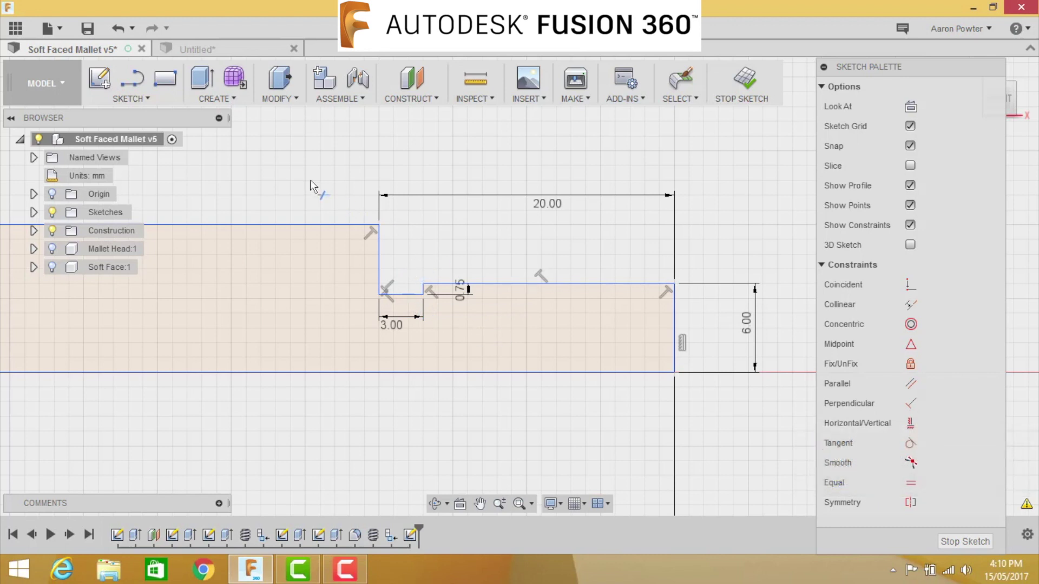
pyautogui.click(120, 36)
pyautogui.click(118, 31)
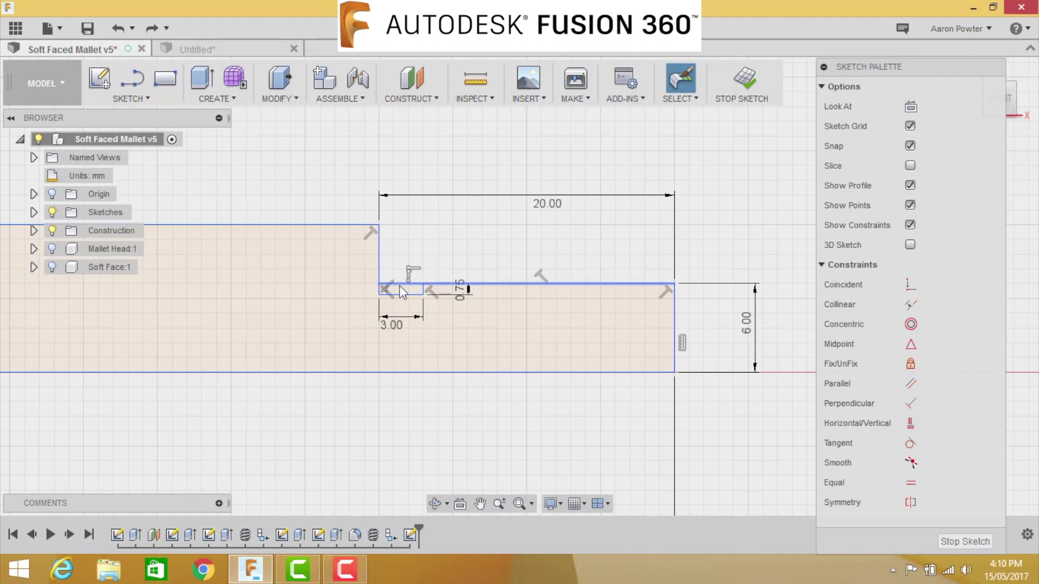
# Trim away the 3 mm segment across the groove's opening so the groove joins the stepped outline.
pyautogui.press('t')
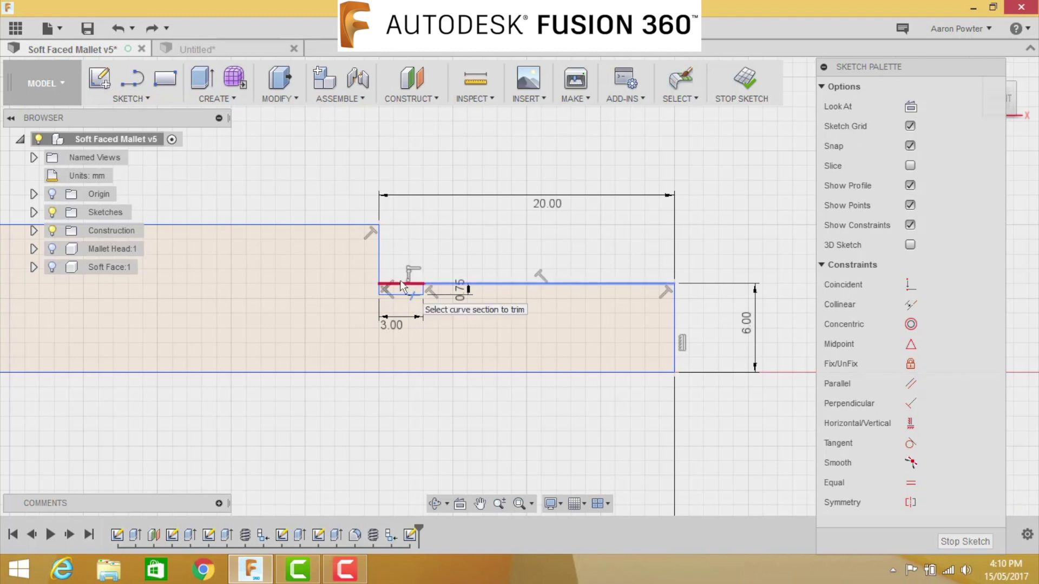
pyautogui.click(413, 284)
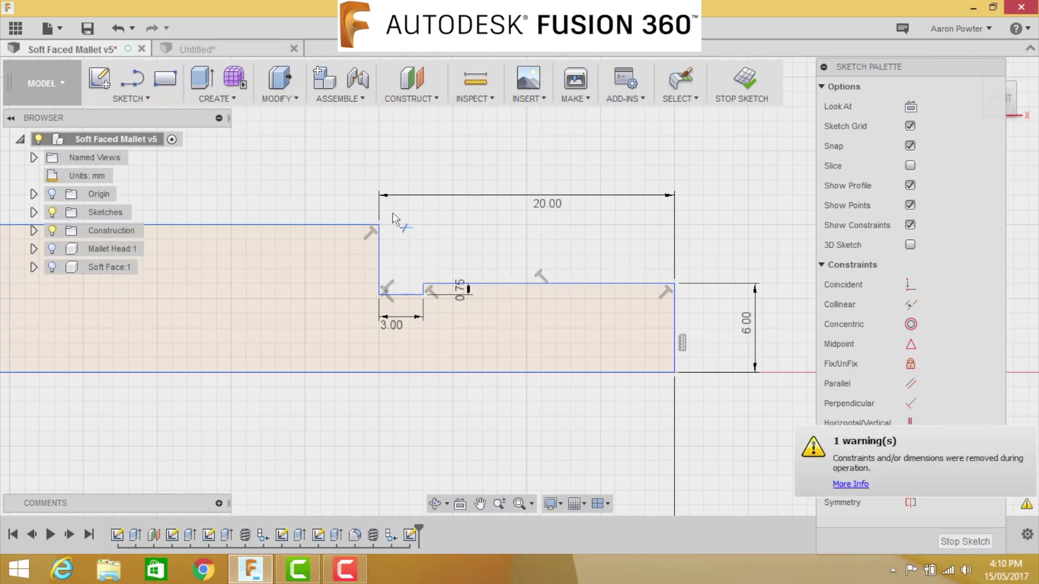
pyautogui.press('Escape')
# Sketch a short vertical line down from the upper edge before the step, continuing into a long sloping line that rises past that edge toward the origin.
pyautogui.scroll(-4, 353, 254)
pyautogui.moveTo(355, 254); pyautogui.dragTo(571, 253, button='middle')
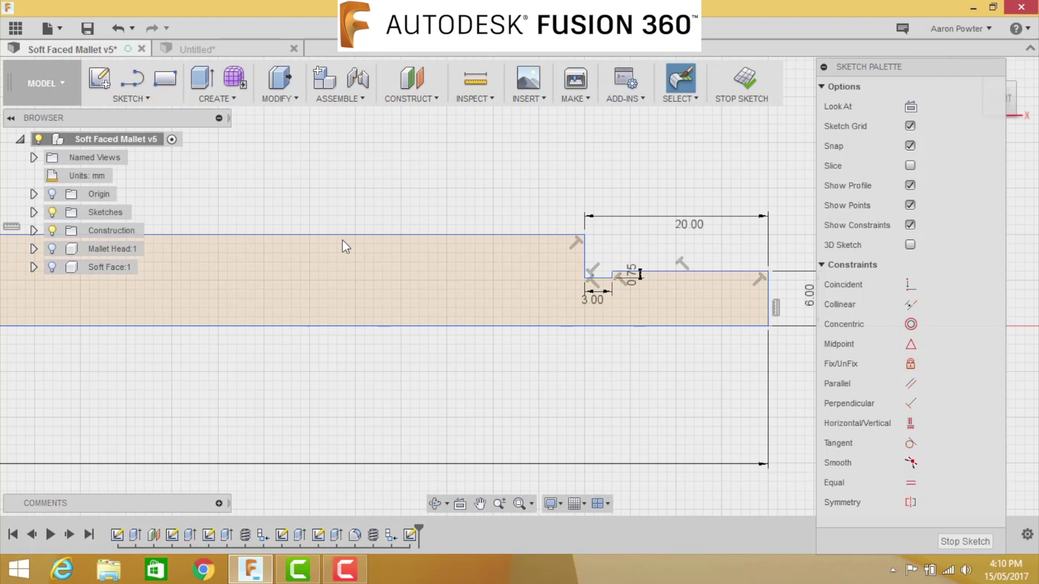
pyautogui.press('l')
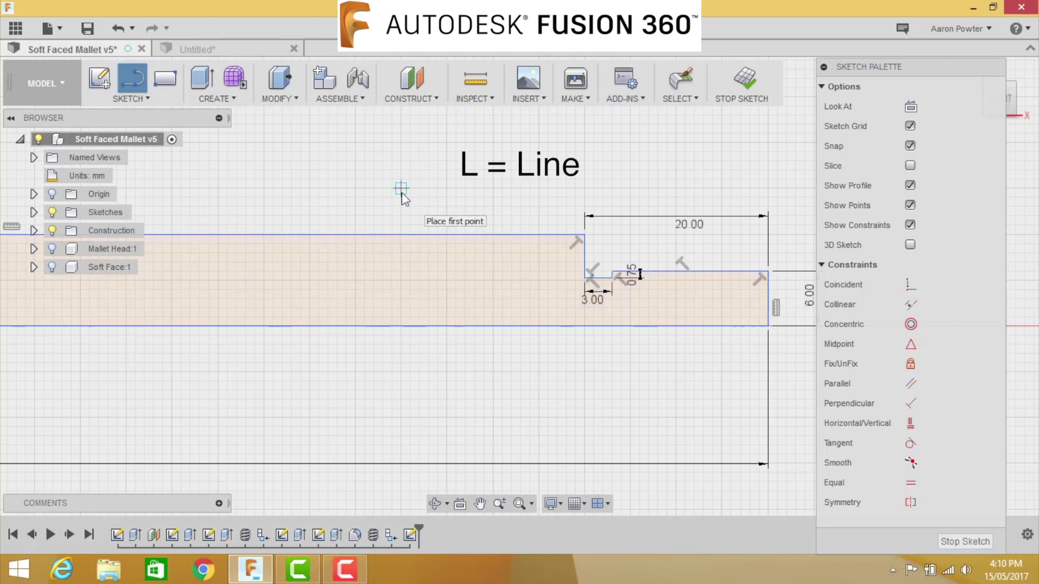
pyautogui.click(492, 235)
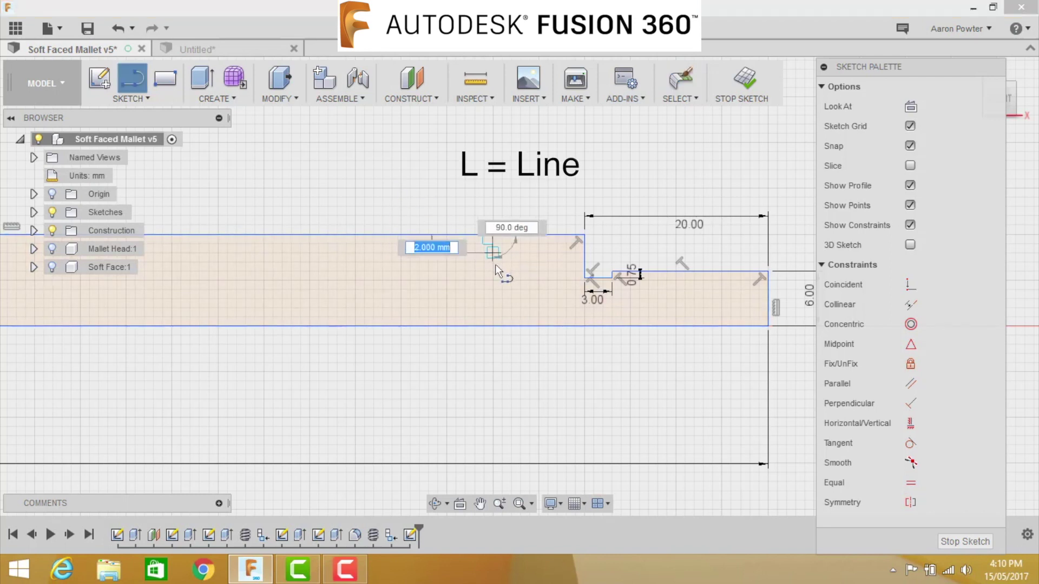
pyautogui.click(493, 280)
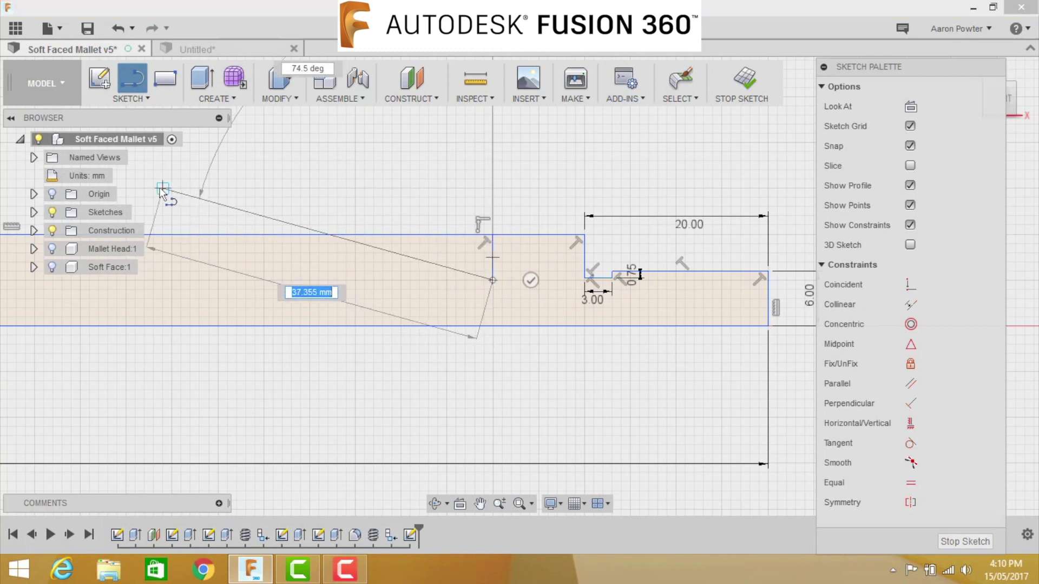
pyautogui.scroll(-2, 208, 246)
pyautogui.scroll(-1, 213, 275)
pyautogui.moveTo(217, 270); pyautogui.dragTo(696, 433, button='middle')
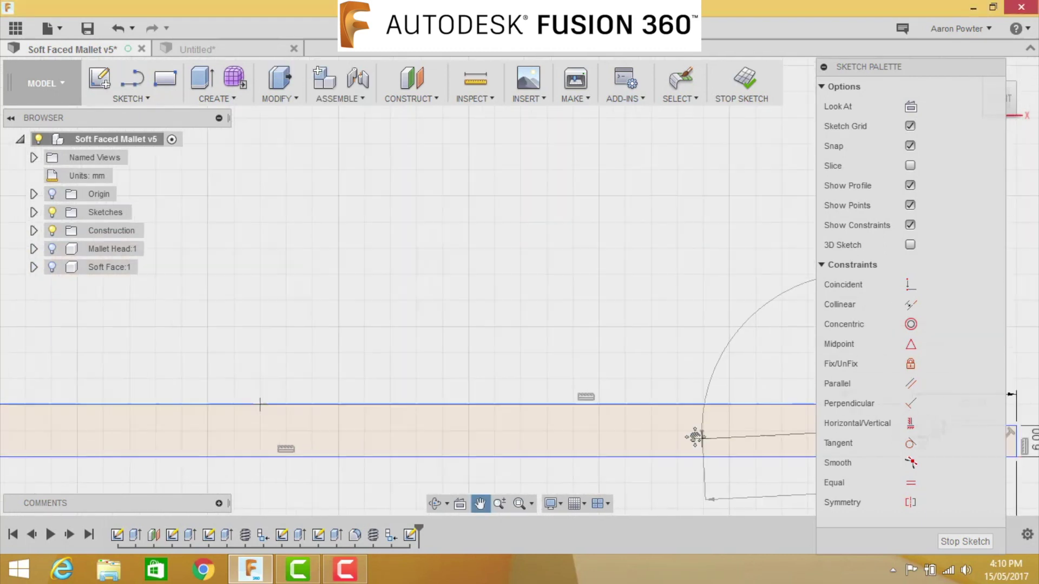
pyautogui.click(114, 375)
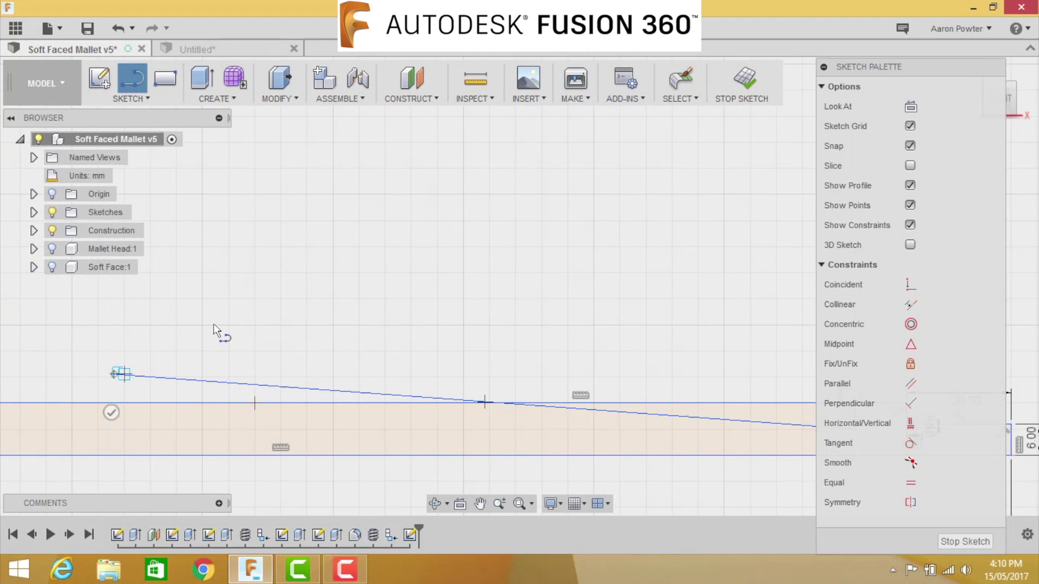
pyautogui.press('Escape')
# Dimension the short vertical line 10 mm from the step's edge, and reposition the 20 mm and 3 mm dimension labels clear of the profile.
pyautogui.scroll(-3, 417, 379)
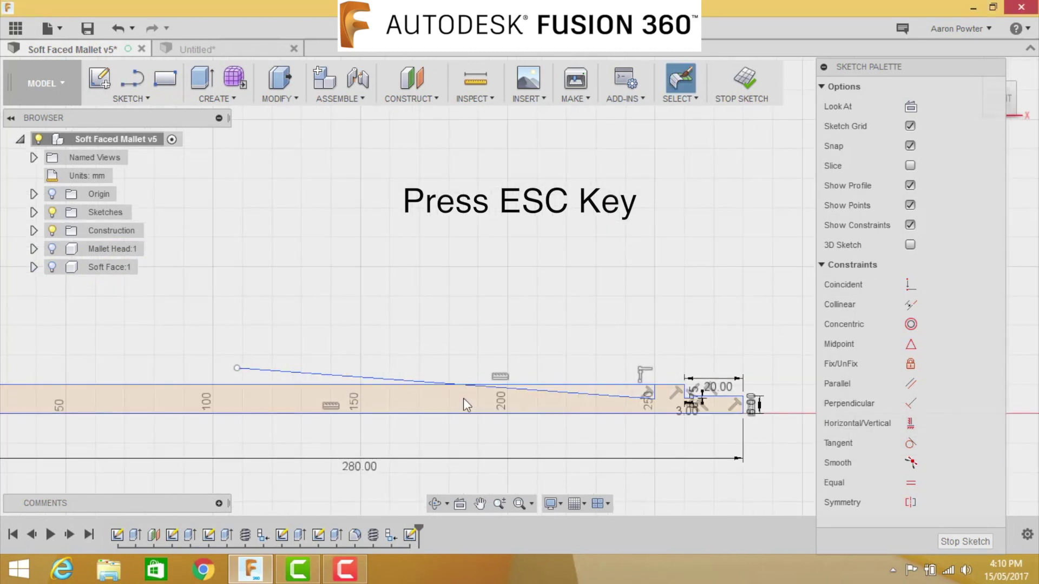
pyautogui.scroll(5, 422, 358)
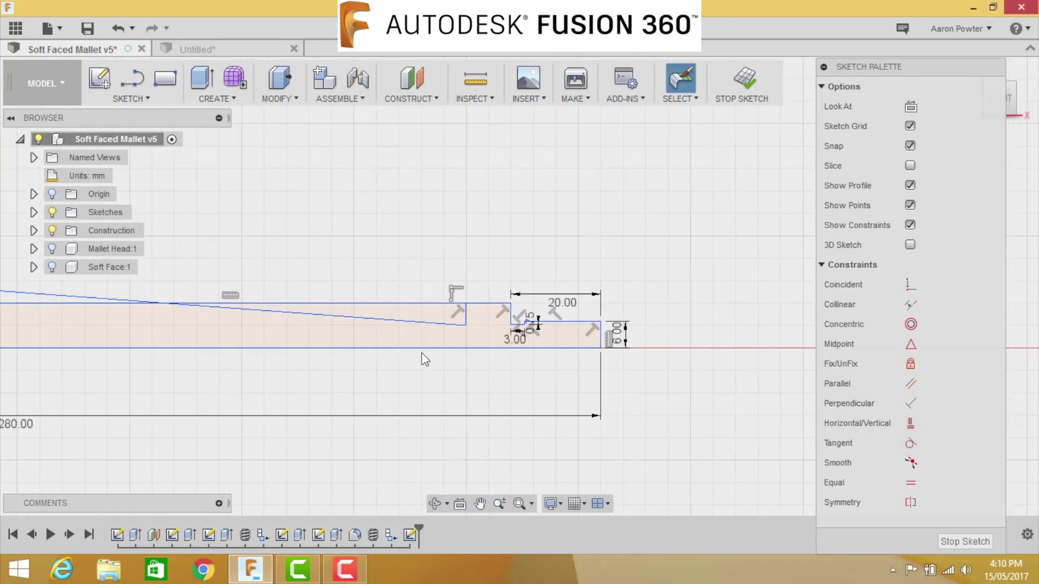
pyautogui.press('d')
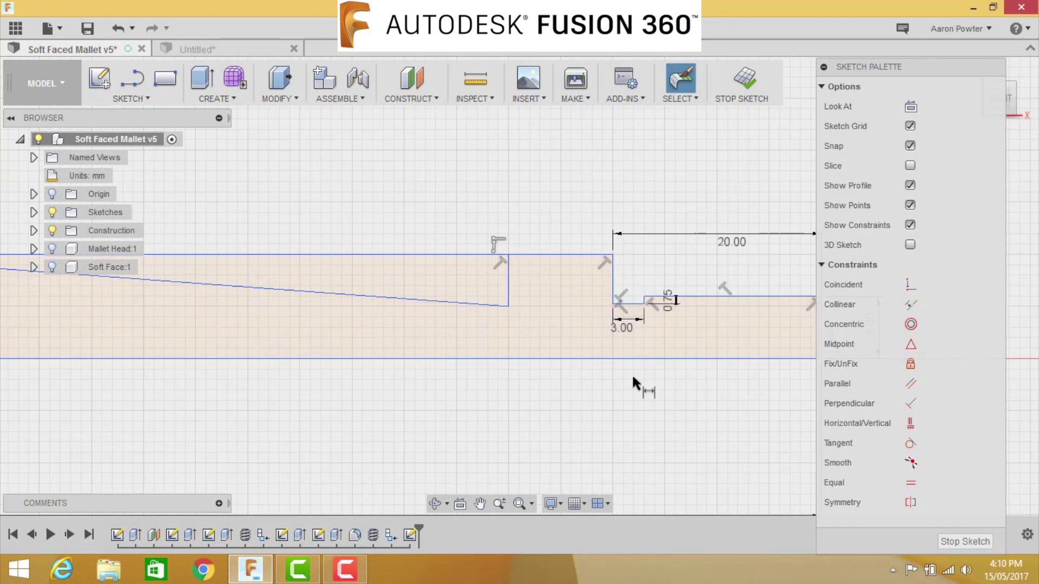
pyautogui.click(508, 286)
pyautogui.click(614, 285)
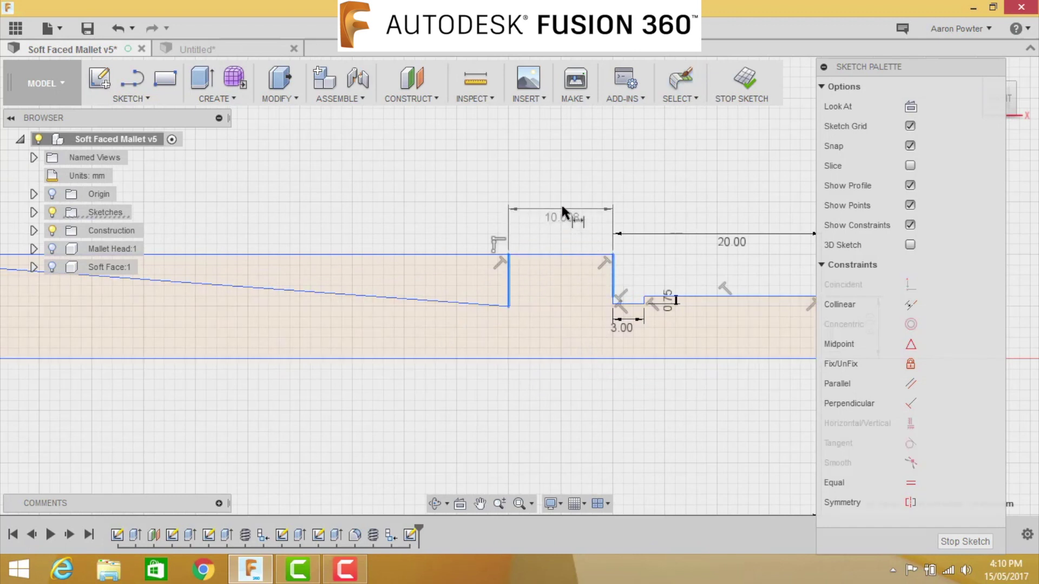
pyautogui.click(561, 202)
pyautogui.press('Return')
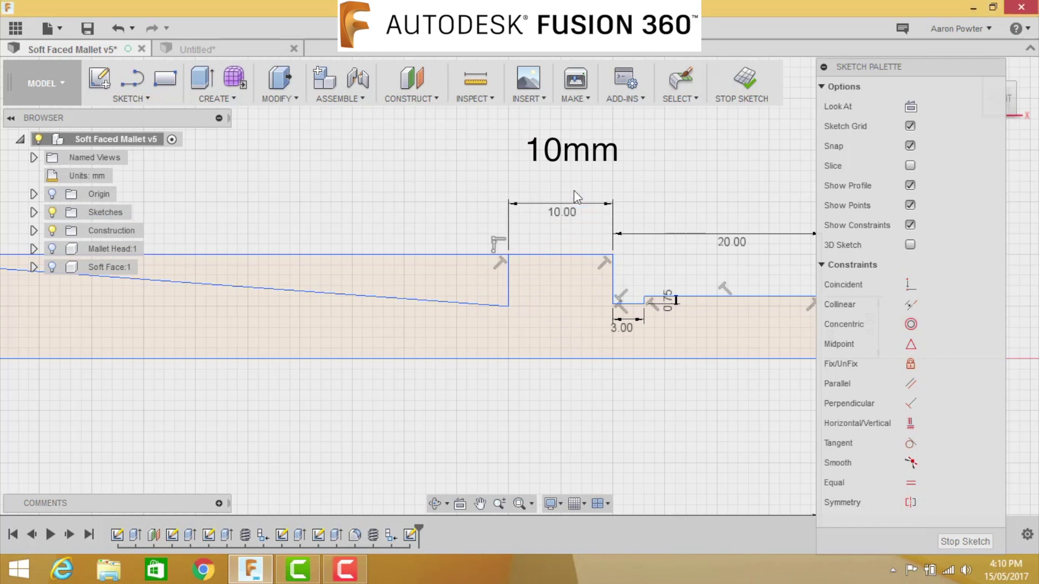
pyautogui.moveTo(731, 234); pyautogui.dragTo(731, 212)
pyautogui.moveTo(622, 327); pyautogui.dragTo(636, 330)
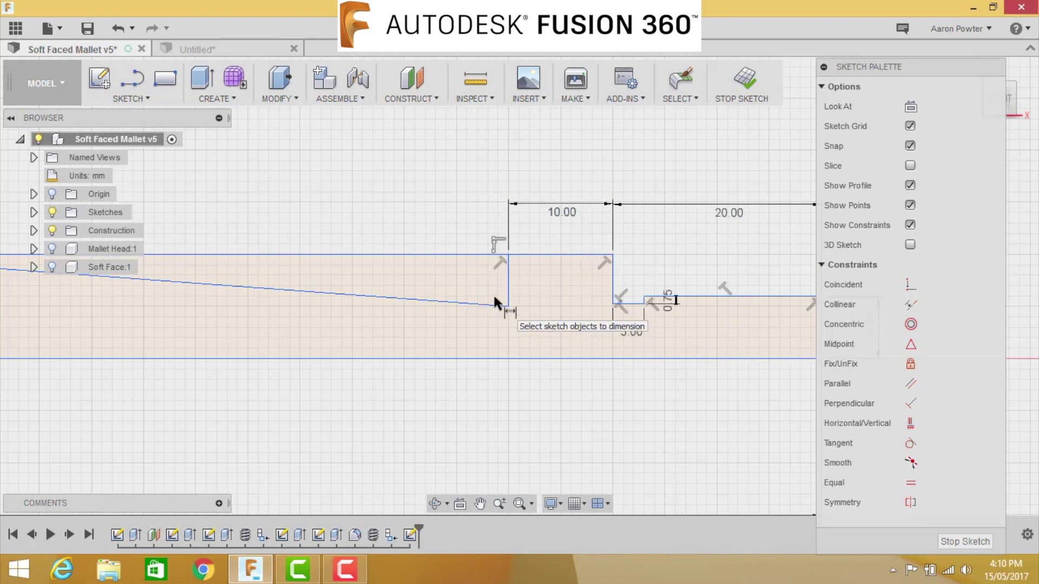
pyautogui.scroll(-1, 465, 325)
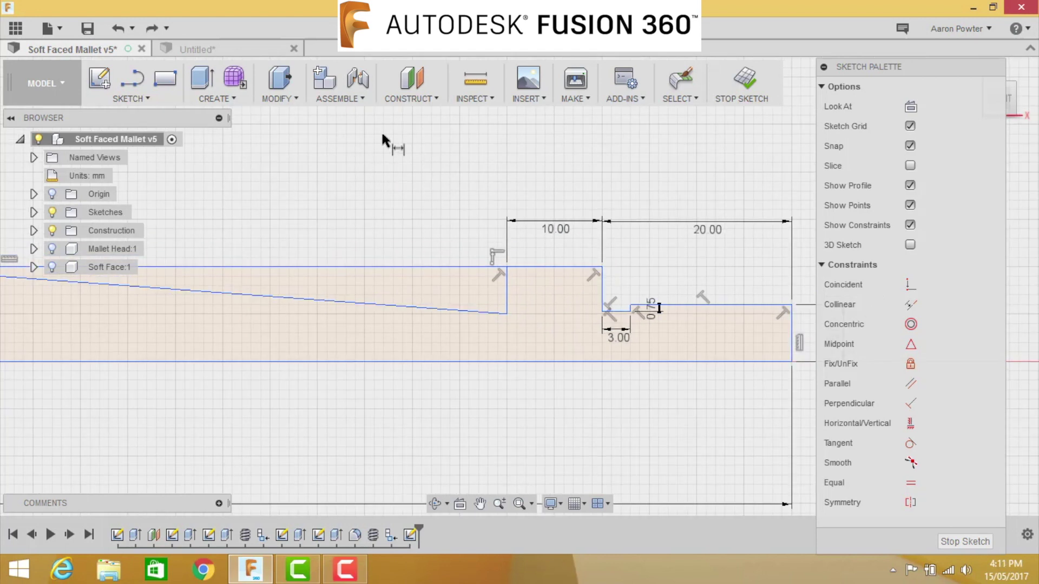
pyautogui.click(518, 361)
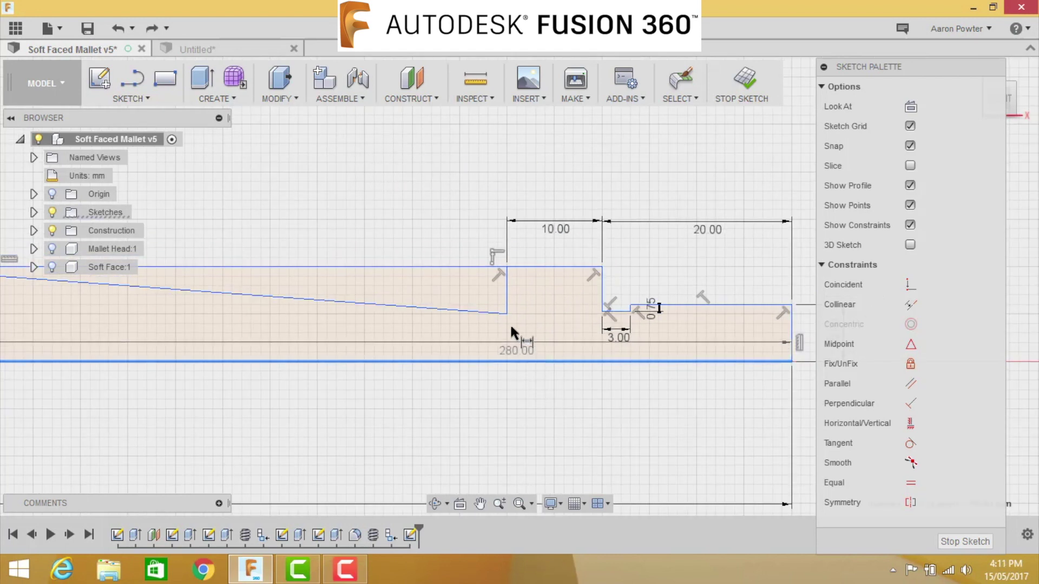
pyautogui.click(507, 314)
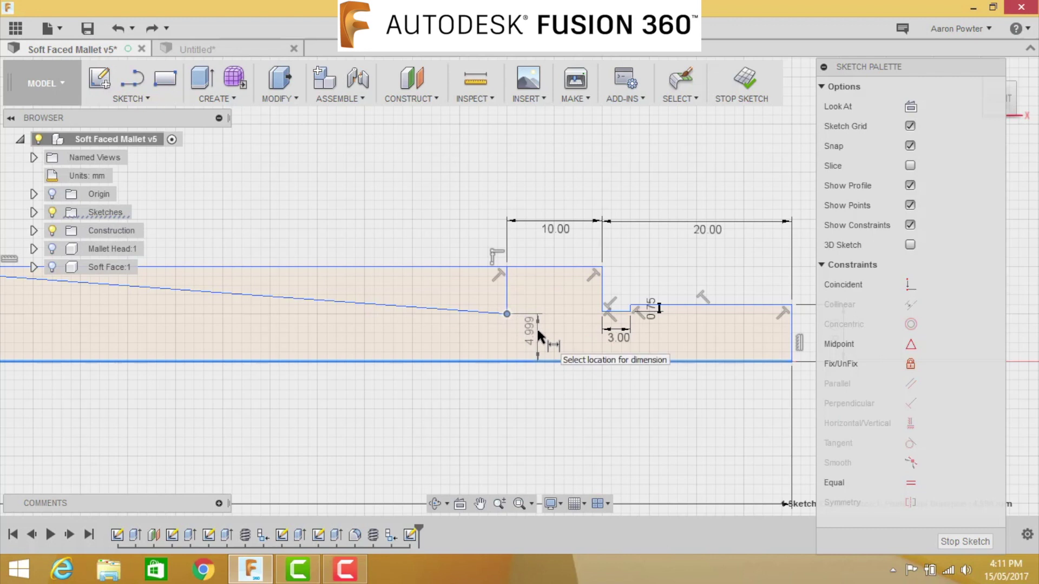
pyautogui.press('Escape')
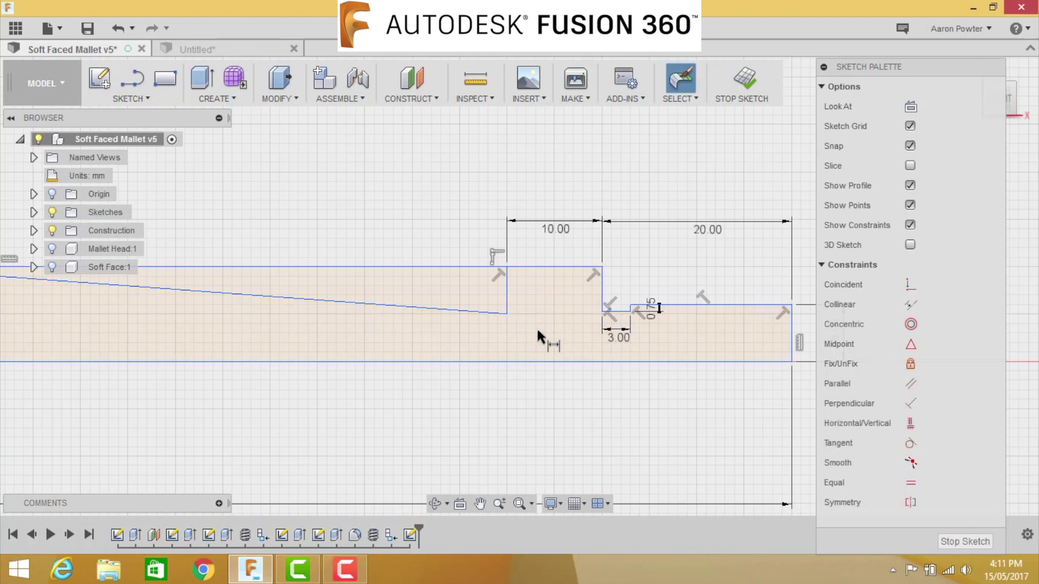
pyautogui.click(526, 361)
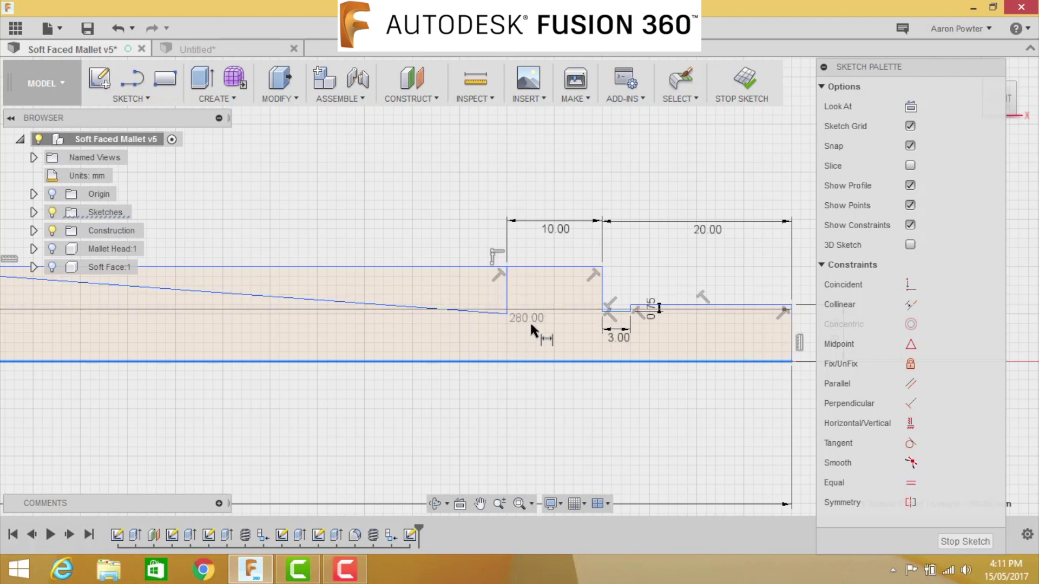
pyautogui.press('Escape')
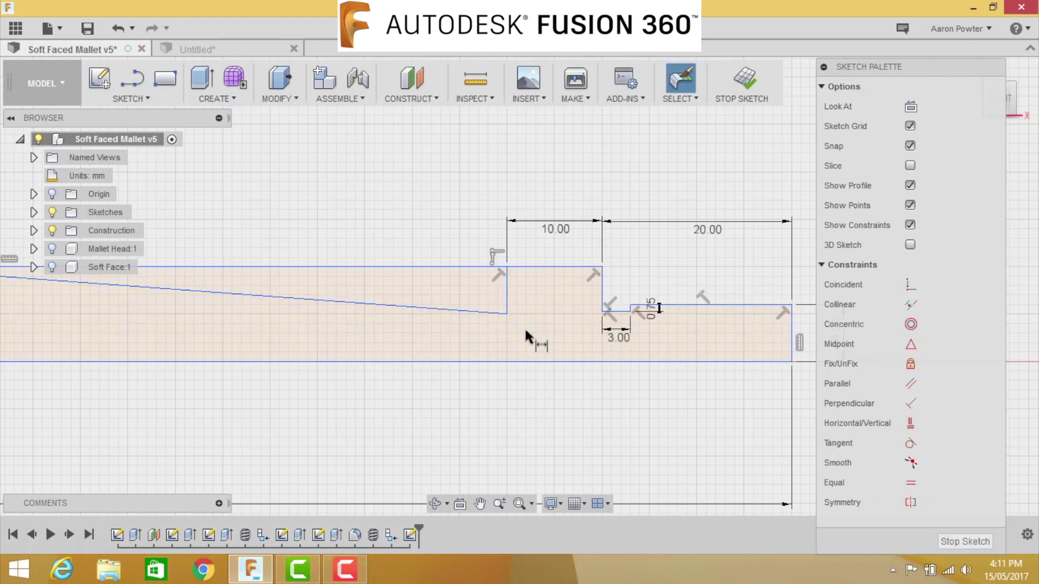
# Dimension the sloping line's lower endpoint at 6 mm above the profile's baseline.
pyautogui.press('d')
pyautogui.click(508, 361)
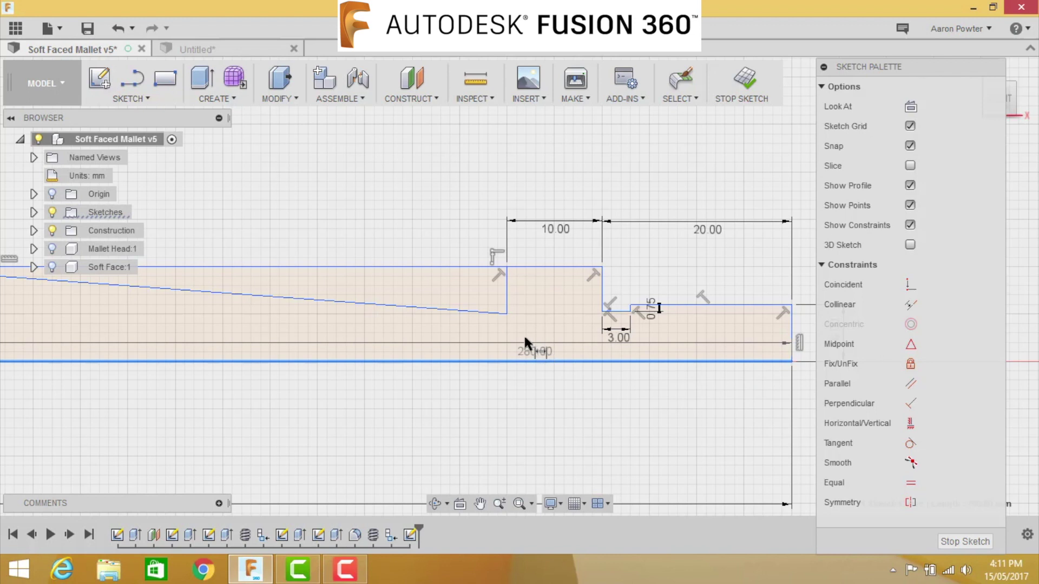
pyautogui.press('Escape')
pyautogui.click(507, 314)
pyautogui.click(534, 338)
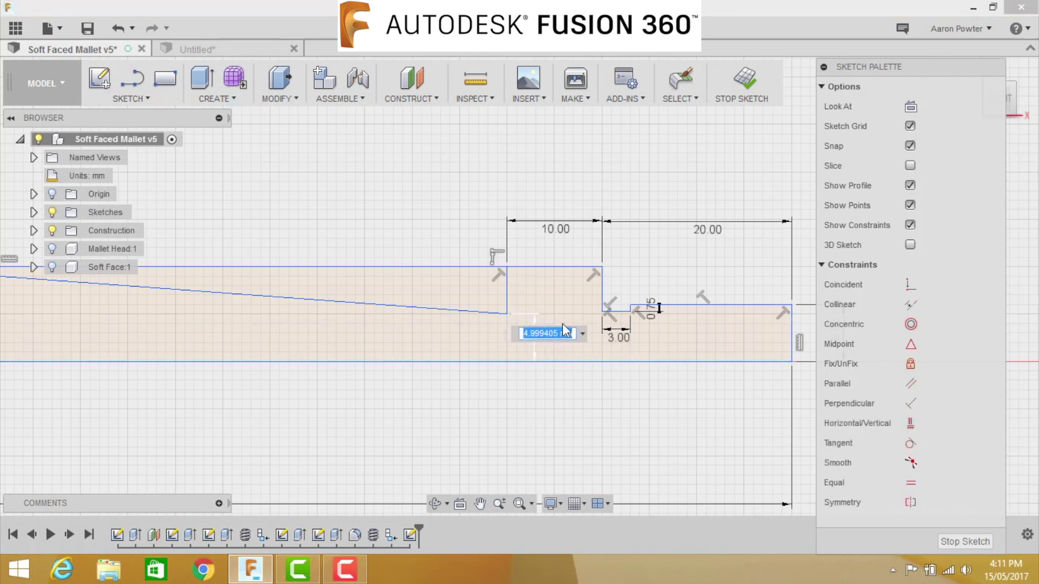
pyautogui.write('6')
pyautogui.press('Return')
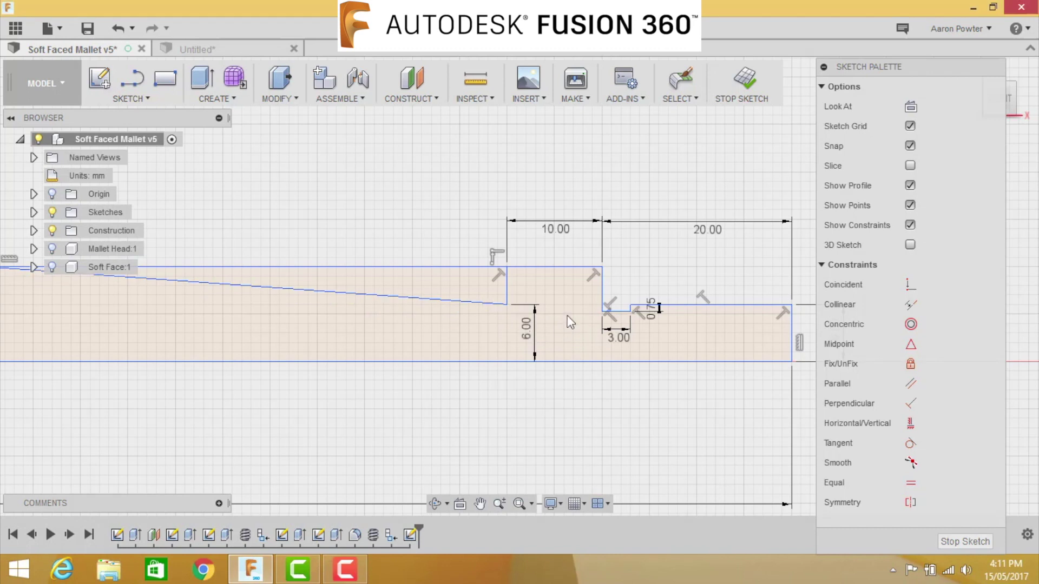
# Add a 2° angular dimension between the sloping line and the profile's upper edge.
pyautogui.scroll(-2, 469, 392)
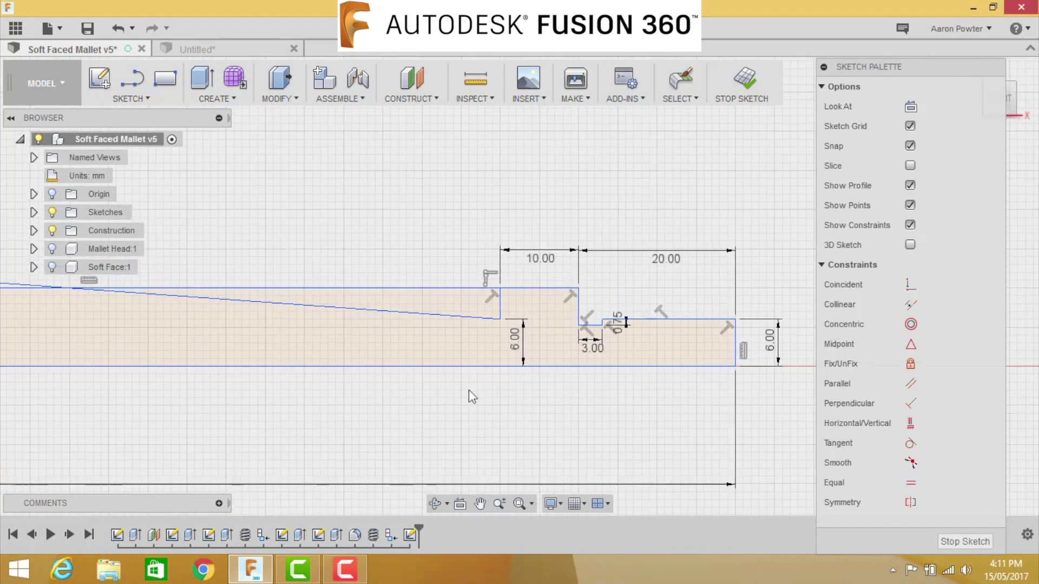
pyautogui.click(413, 313)
pyautogui.click(421, 289)
pyautogui.click(441, 306)
pyautogui.write('2')
pyautogui.press('Return')
# Trim off the end of the sloping line that extends above the profile's upper edge.
pyautogui.scroll(-3, 433, 302)
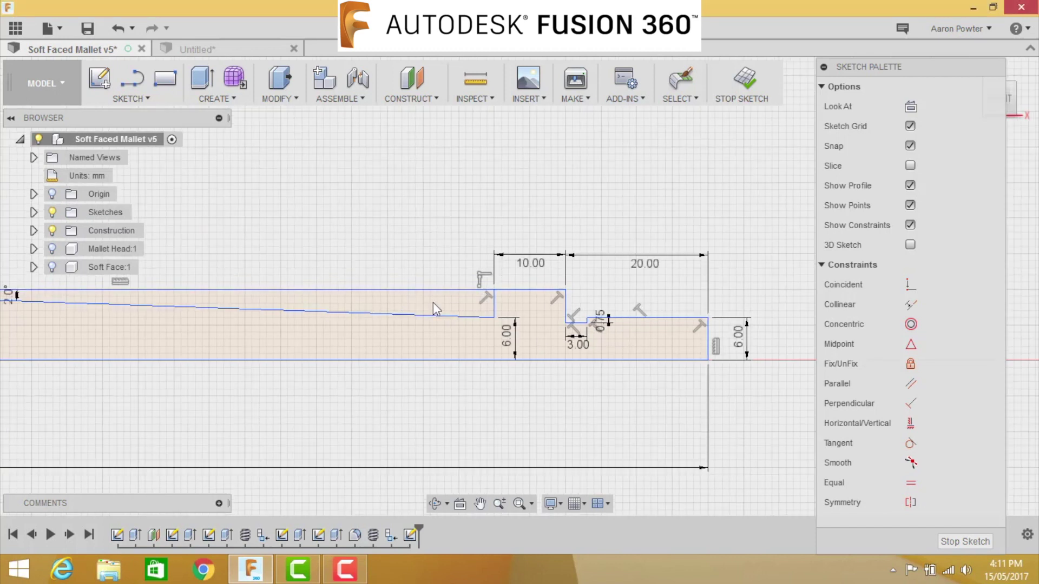
pyautogui.moveTo(465, 334)
pyautogui.mouseDown(button='middle')
pyautogui.moveTo(558, 334)
pyautogui.moveTo(678, 287)
pyautogui.moveTo(709, 301)
pyautogui.mouseUp(button='middle')
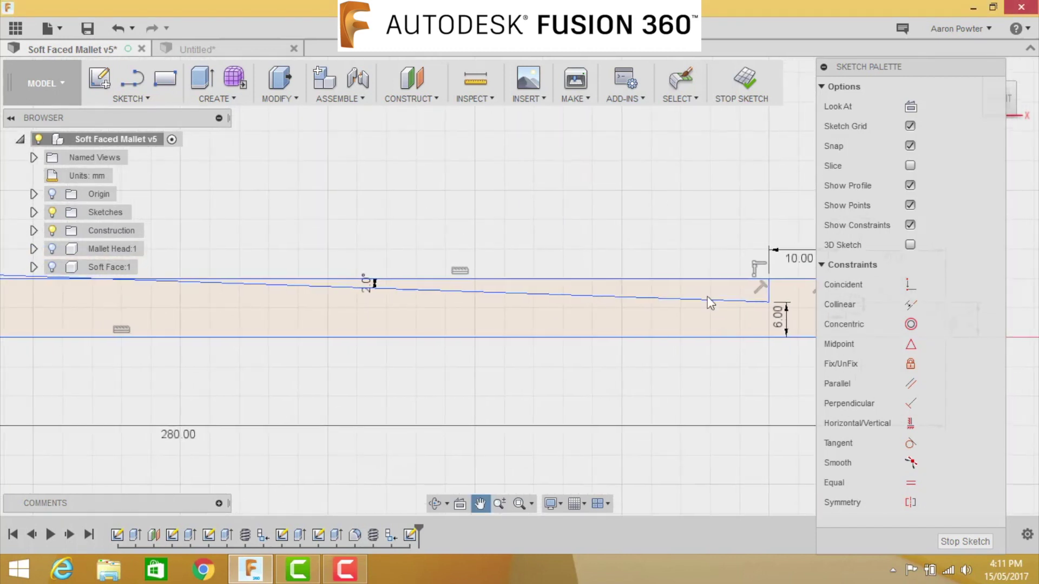
pyautogui.moveTo(441, 309); pyautogui.dragTo(653, 318, button='middle')
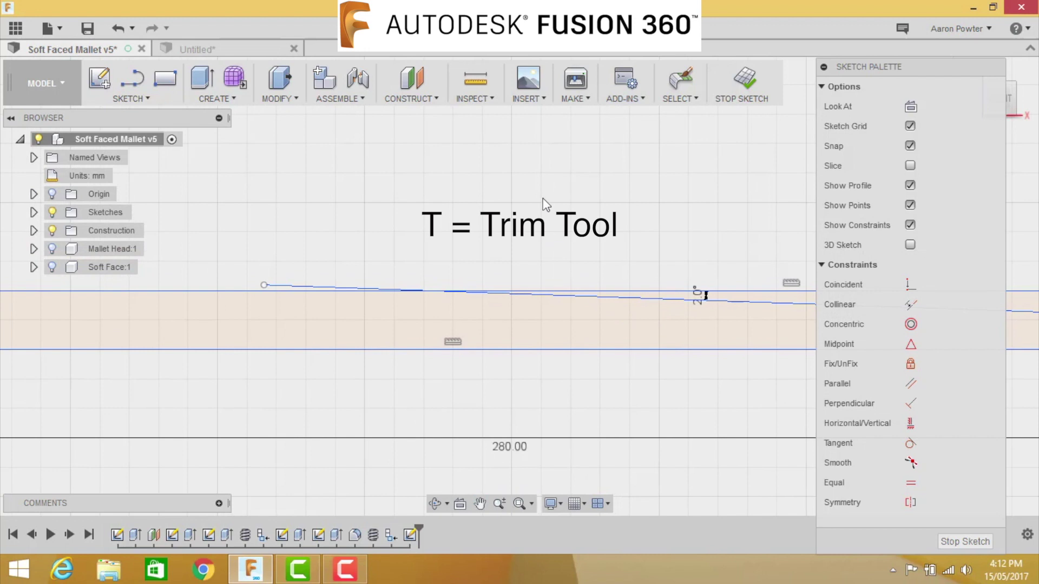
pyautogui.press('t')
pyautogui.scroll(4, 379, 271)
pyautogui.click(252, 301)
# Trim away the upper edge segment above the sloping line so the taper forms the handle's outline.
pyautogui.scroll(-2, 730, 268)
pyautogui.scroll(-1, 733, 261)
pyautogui.moveTo(733, 261); pyautogui.dragTo(290, 248, button='middle')
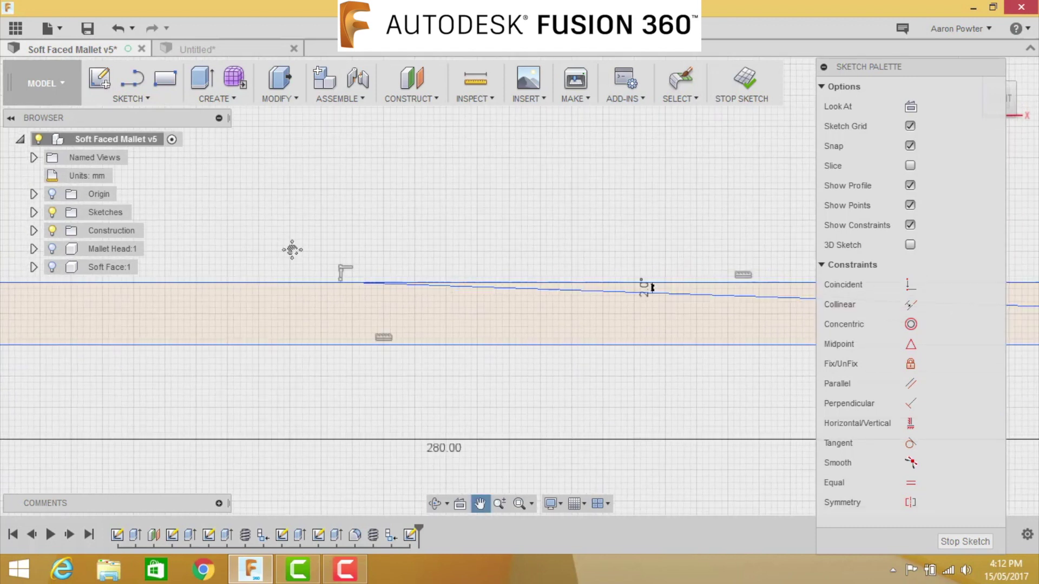
pyautogui.click(693, 271)
pyautogui.scroll(-2, 623, 262)
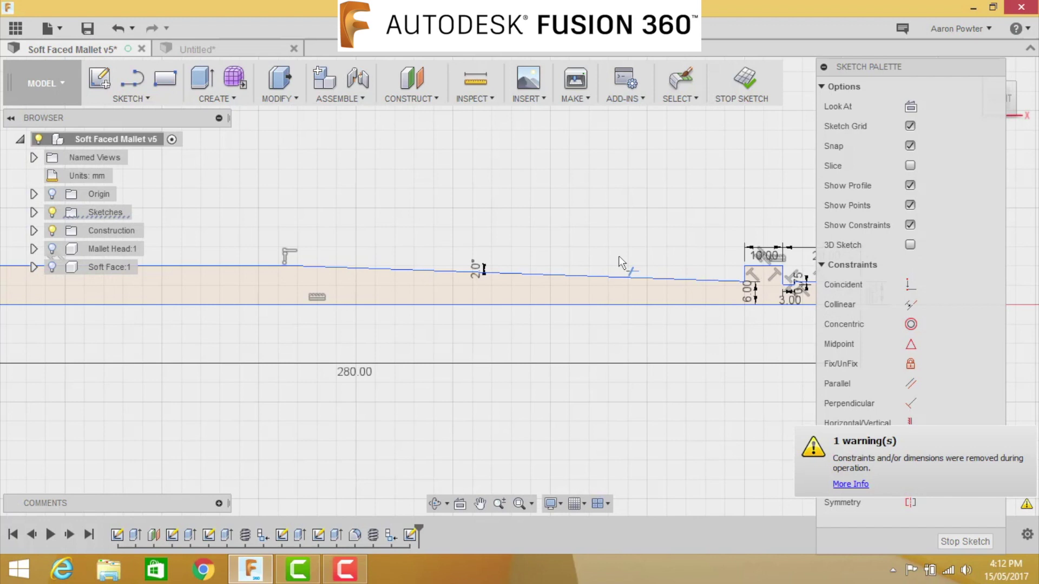
pyautogui.scroll(-3, 622, 264)
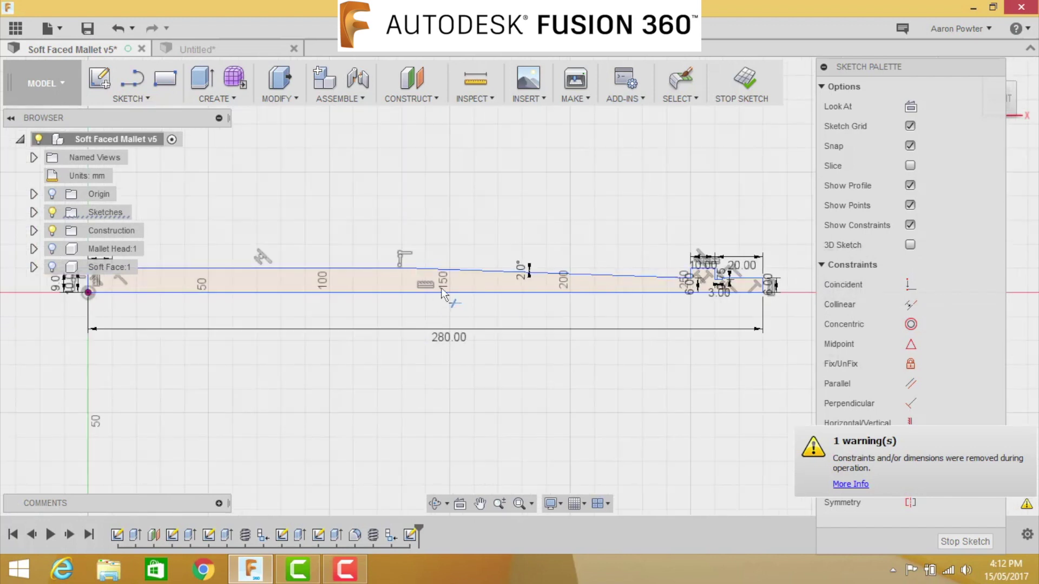
pyautogui.press('Escape')
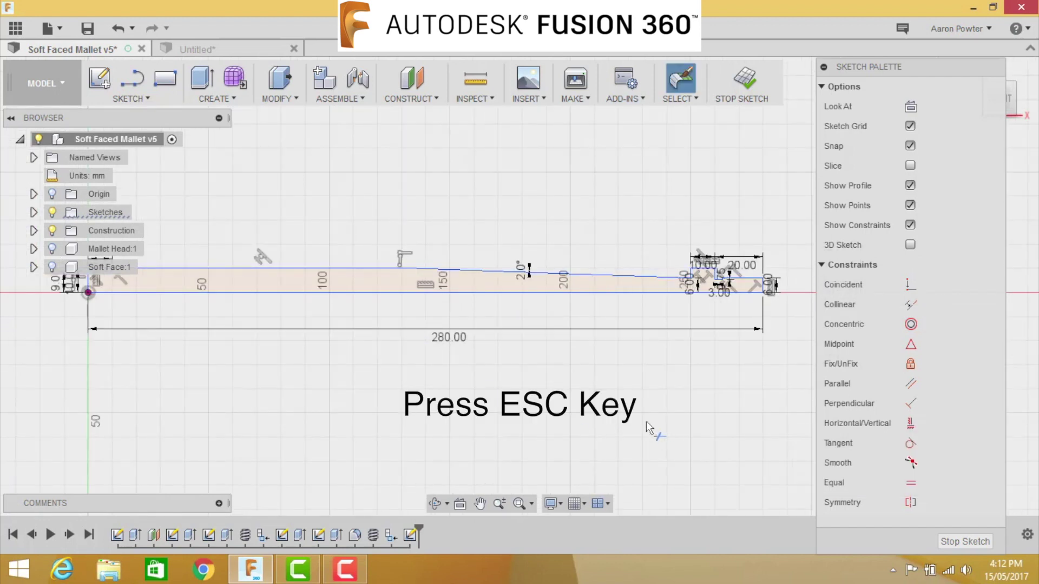
# Revolve the handle profile 360° about its long baseline as a new body.
pyautogui.click(216, 99)
pyautogui.click(240, 152)
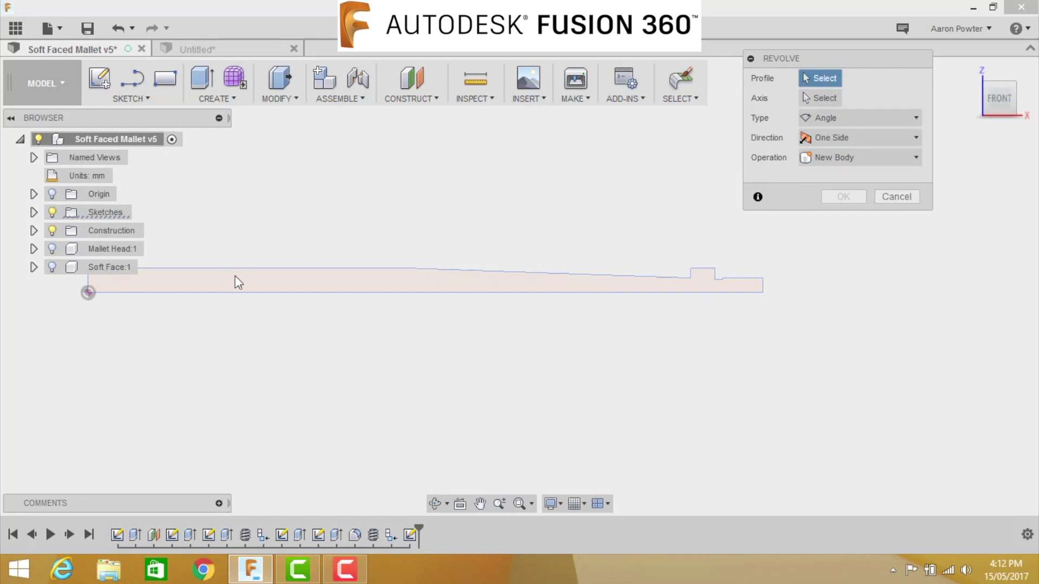
pyautogui.click(335, 284)
pyautogui.click(820, 99)
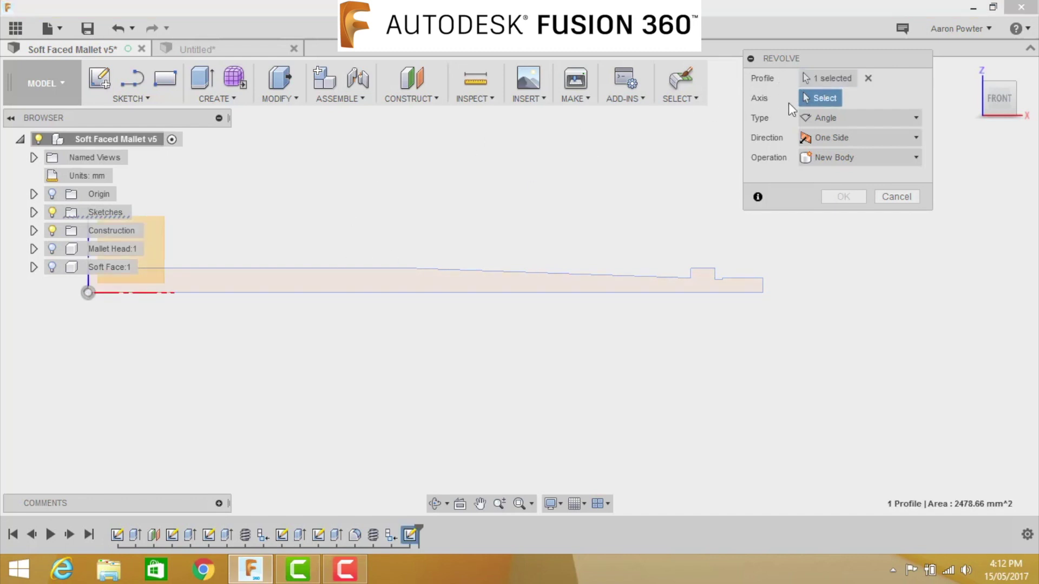
pyautogui.click(447, 293)
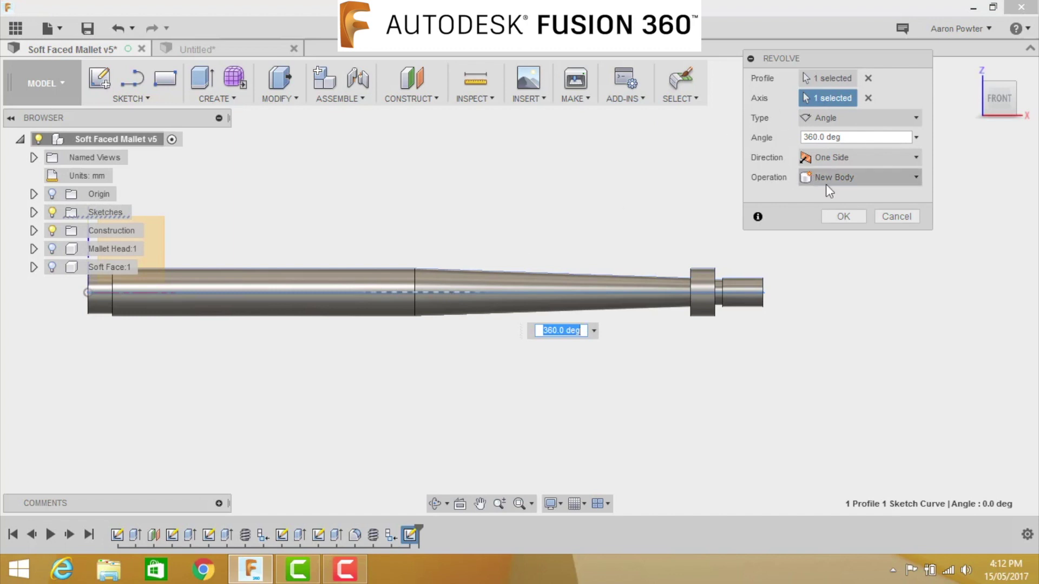
pyautogui.click(848, 218)
# Add a full-length ISO Metric M12x1.5 right-hand thread to the cylindrical spigot at the handle's tapered end.
pyautogui.click(970, 69)
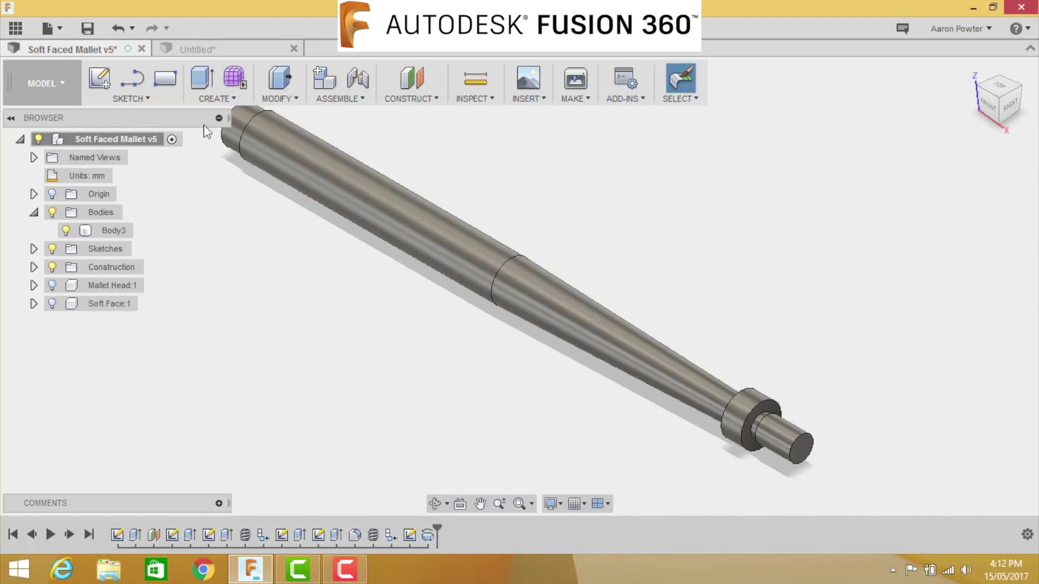
pyautogui.click(216, 100)
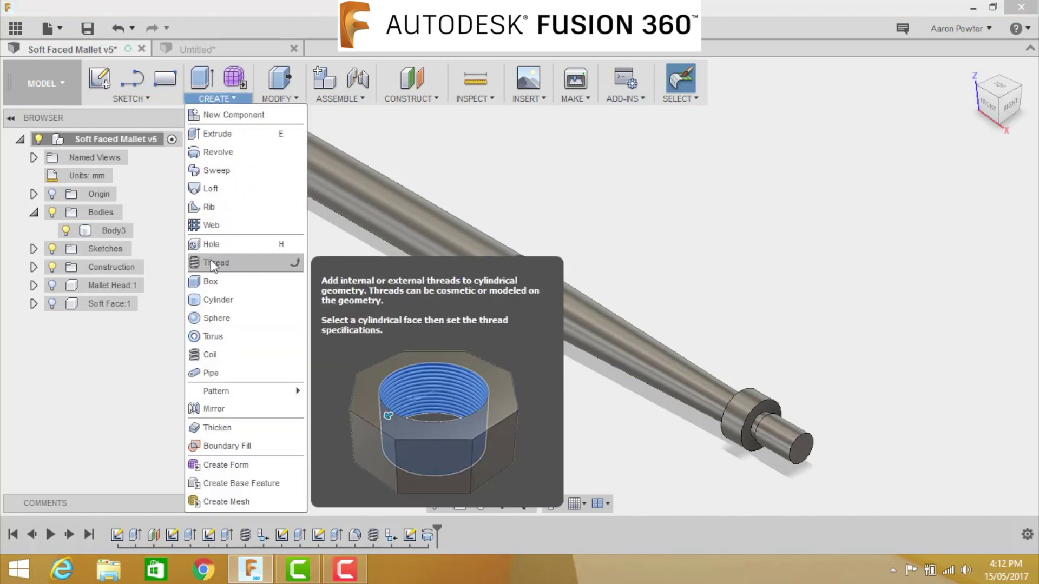
pyautogui.click(212, 264)
pyautogui.click(781, 431)
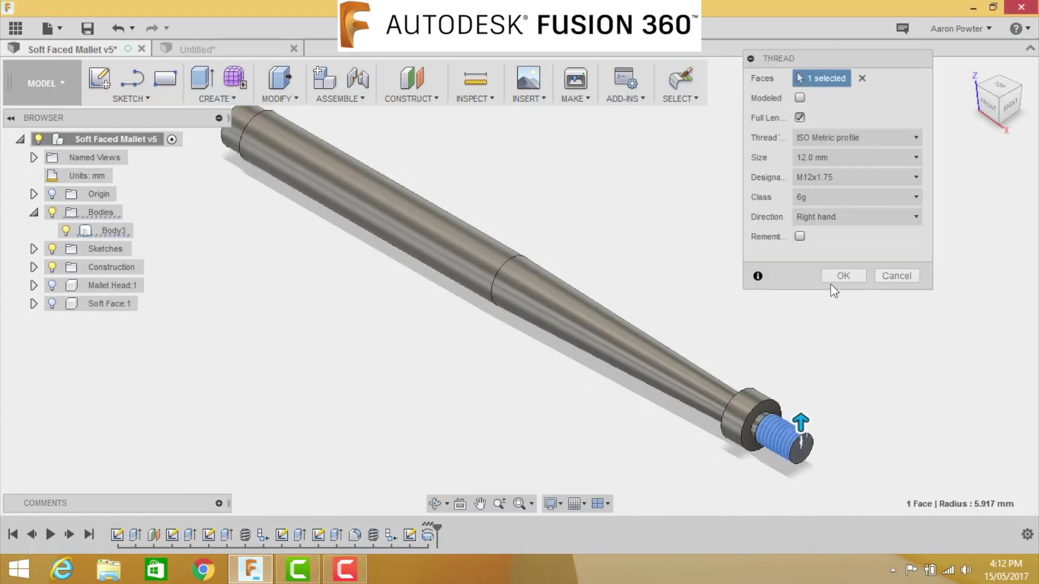
pyautogui.click(833, 178)
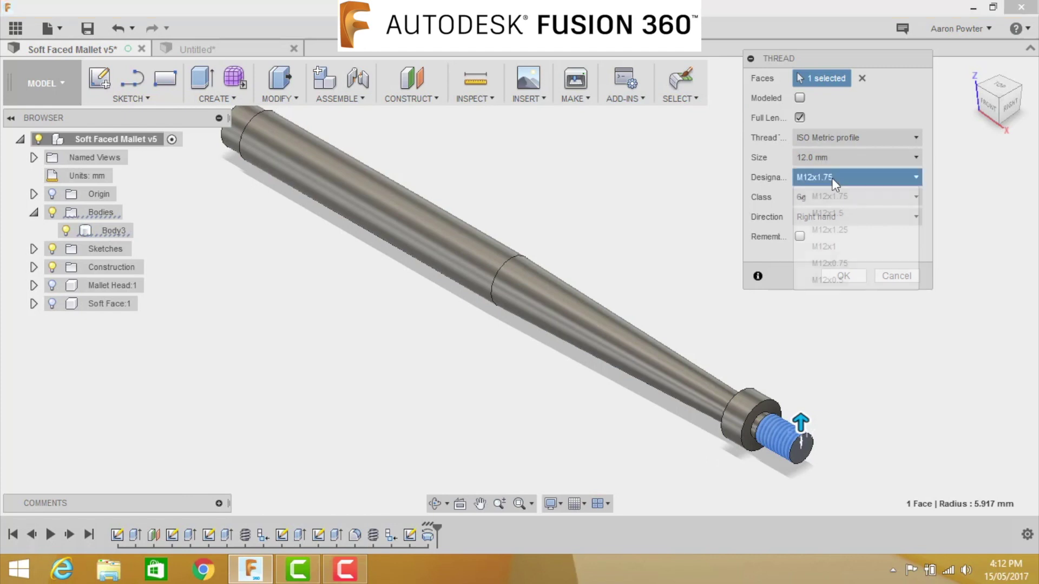
pyautogui.click(833, 214)
pyautogui.click(842, 276)
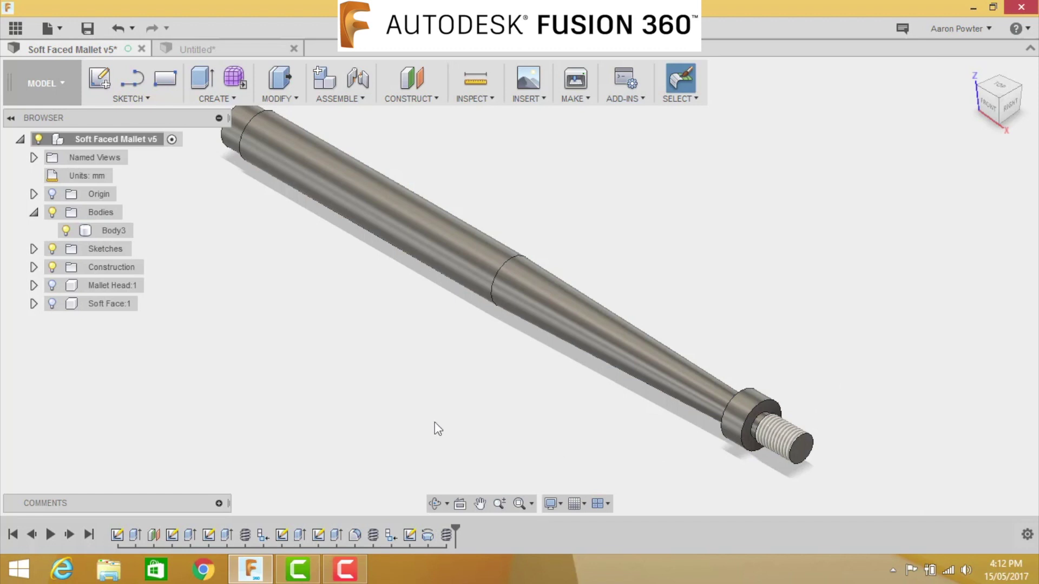
# Create a component from the handle body and rename it Mallet Handle.
pyautogui.click(107, 231)
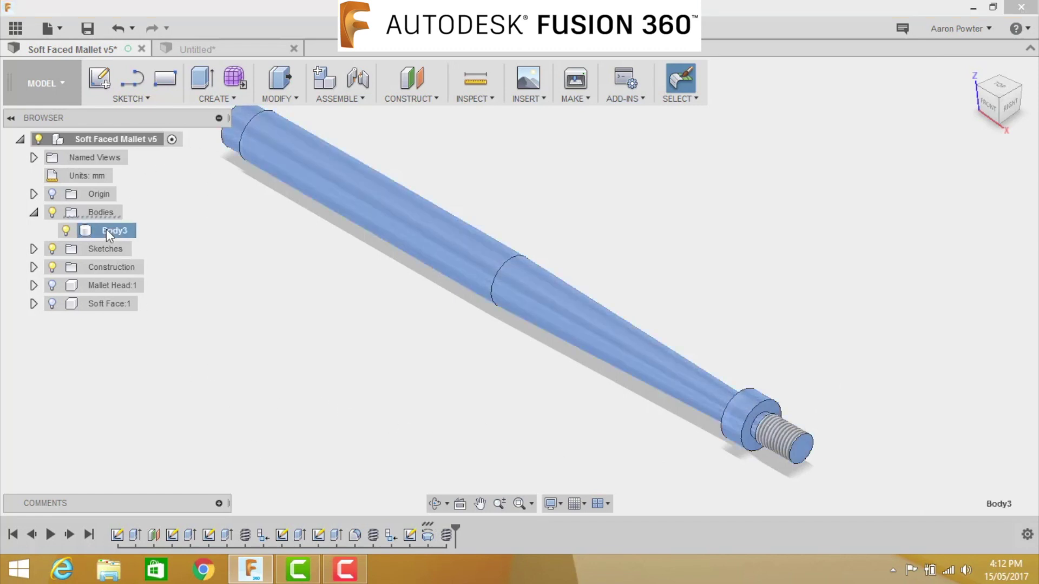
pyautogui.rightClick(106, 229)
pyautogui.click(145, 267)
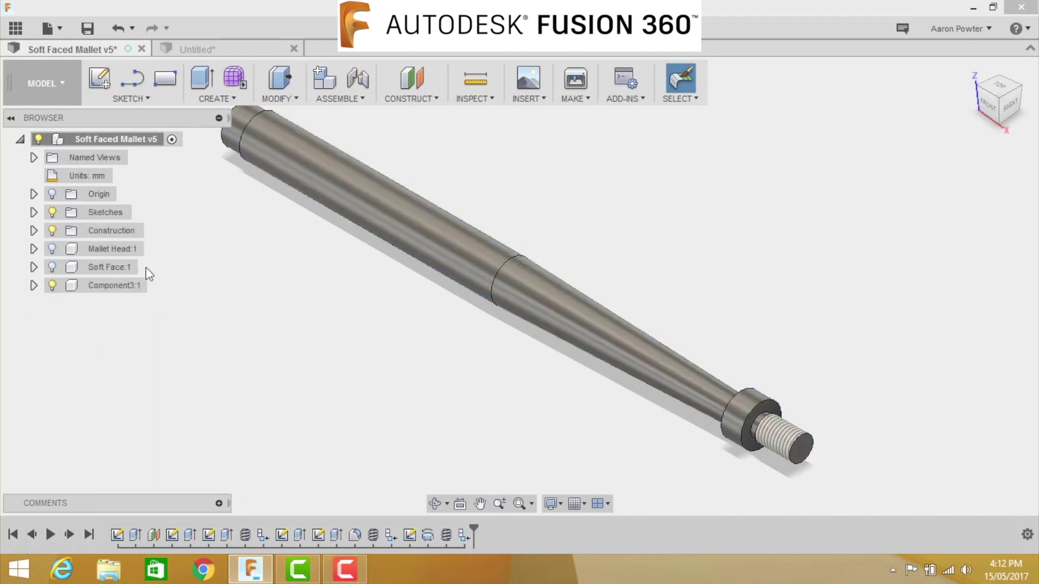
pyautogui.click(116, 285)
pyautogui.click(123, 291)
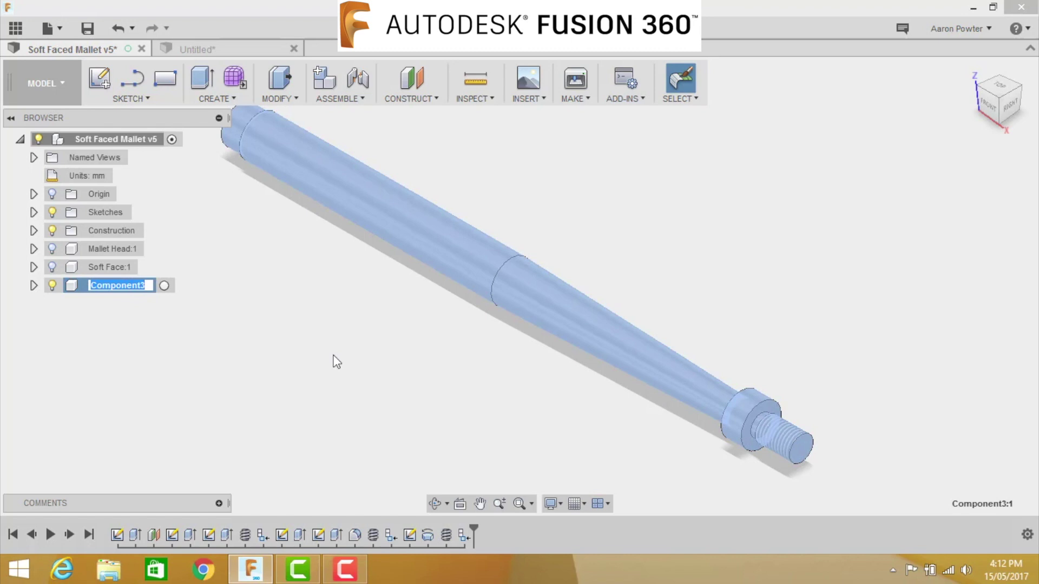
pyautogui.write('Mallet Handle')
pyautogui.press('Return')
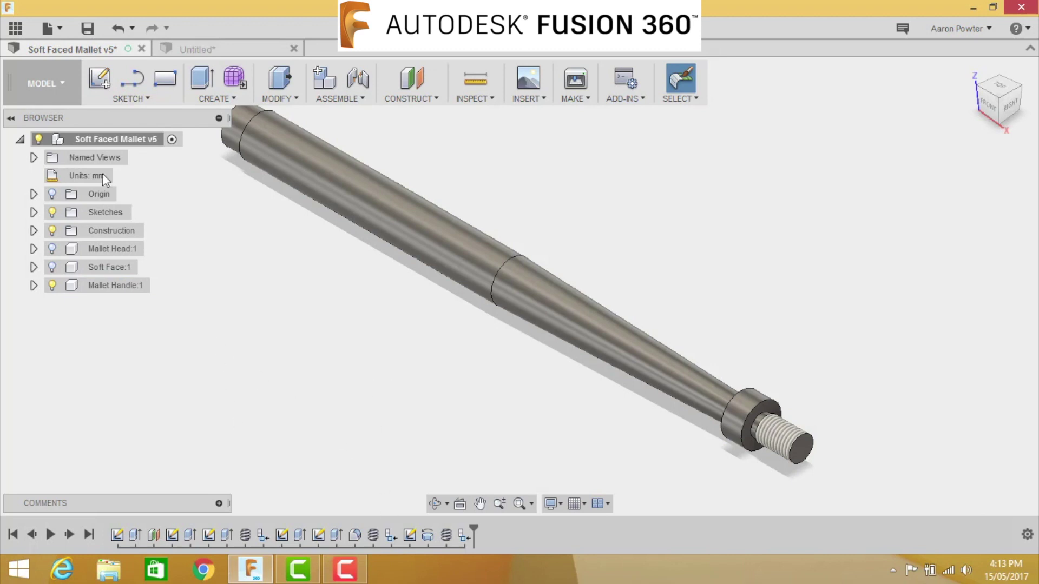
# Save the design as a new version with the description "User Saved".
pyautogui.click(88, 30)
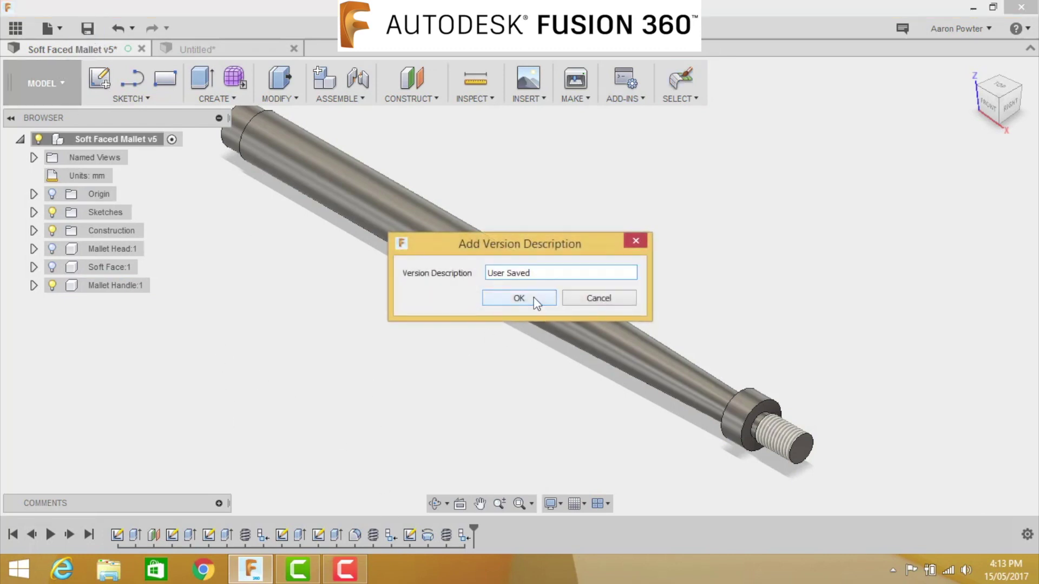
pyautogui.click(520, 297)
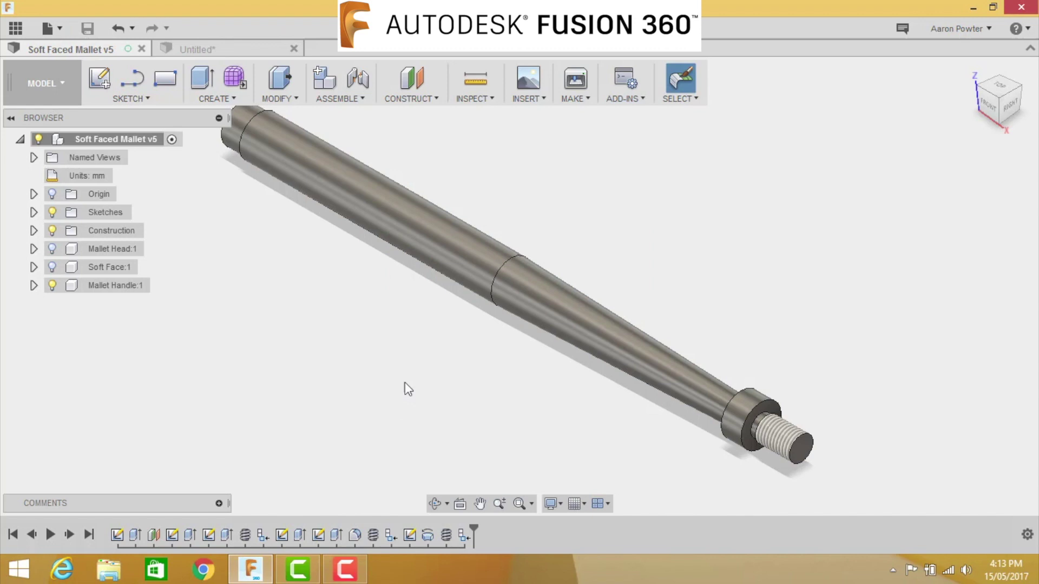
# Show the Mallet Head and Soft Face components together with the Mallet Handle.
pyautogui.scroll(-2, 414, 388)
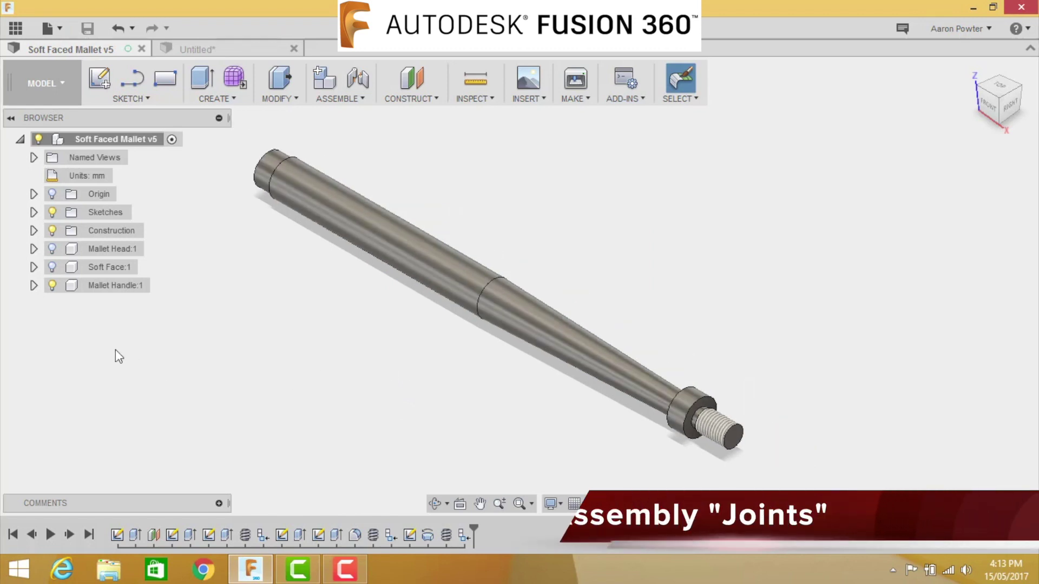
pyautogui.click(53, 285)
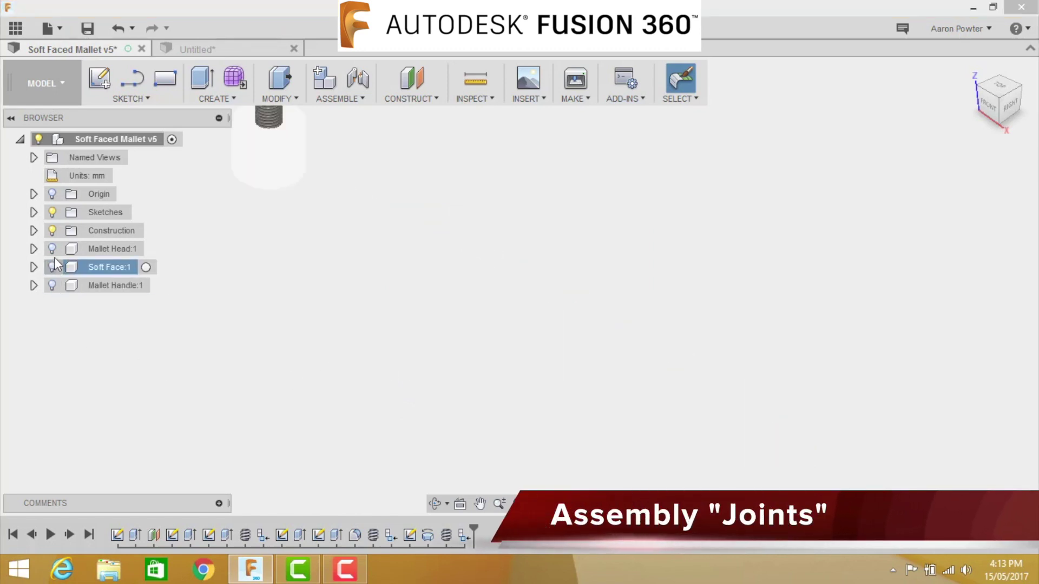
pyautogui.click(53, 249)
pyautogui.click(52, 266)
pyautogui.click(52, 285)
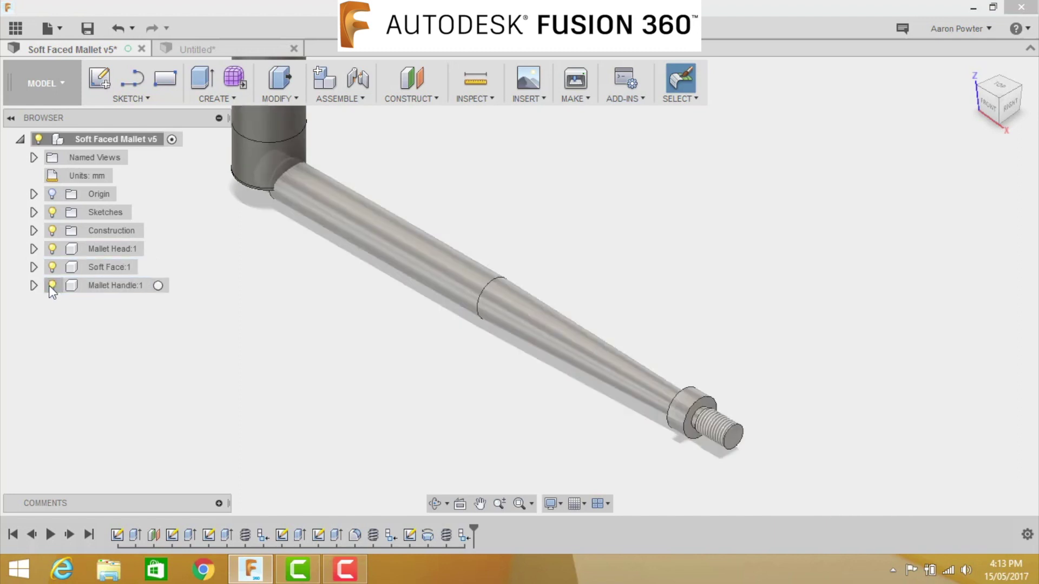
pyautogui.scroll(-2, 336, 408)
pyautogui.scroll(-2, 297, 356)
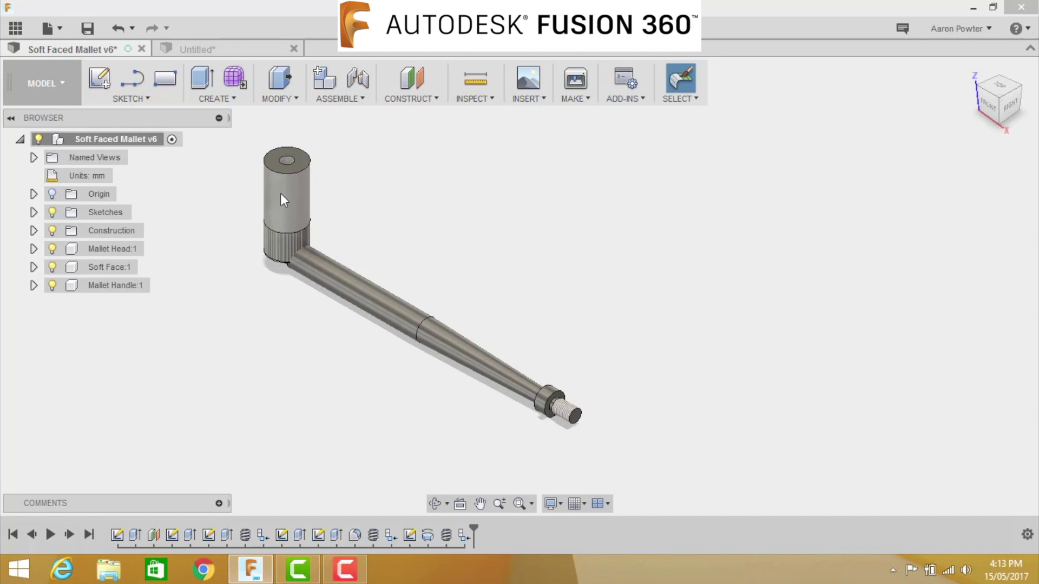
# Create a rigid joint seating the handle collar's shoulder face, beside the thread, on the flat around the mallet head's threaded side hole.
pyautogui.click(358, 79)
pyautogui.scroll(2, 606, 417)
pyautogui.scroll(5, 595, 420)
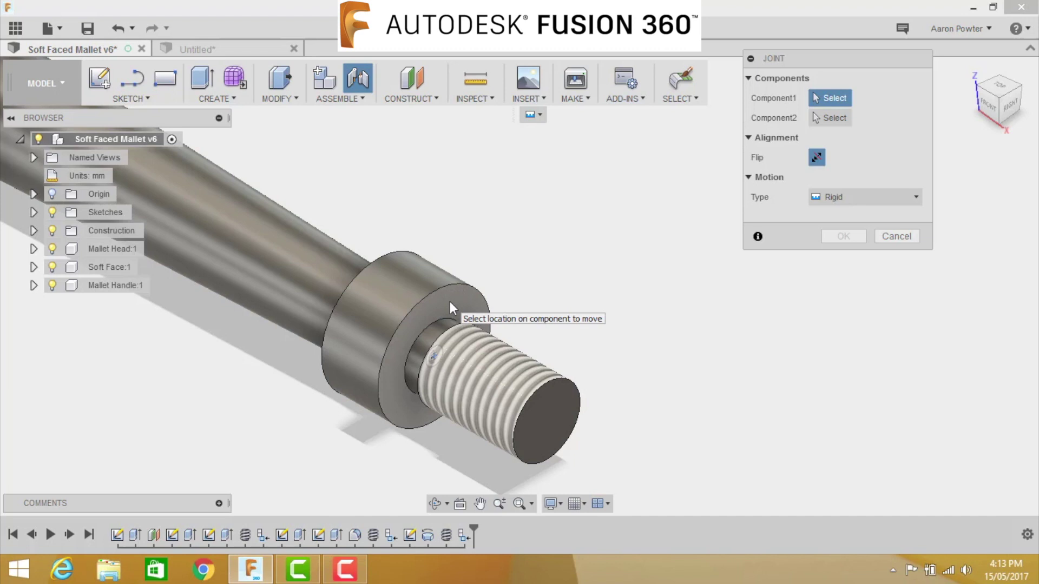
pyautogui.click(449, 301)
pyautogui.scroll(-5, 449, 303)
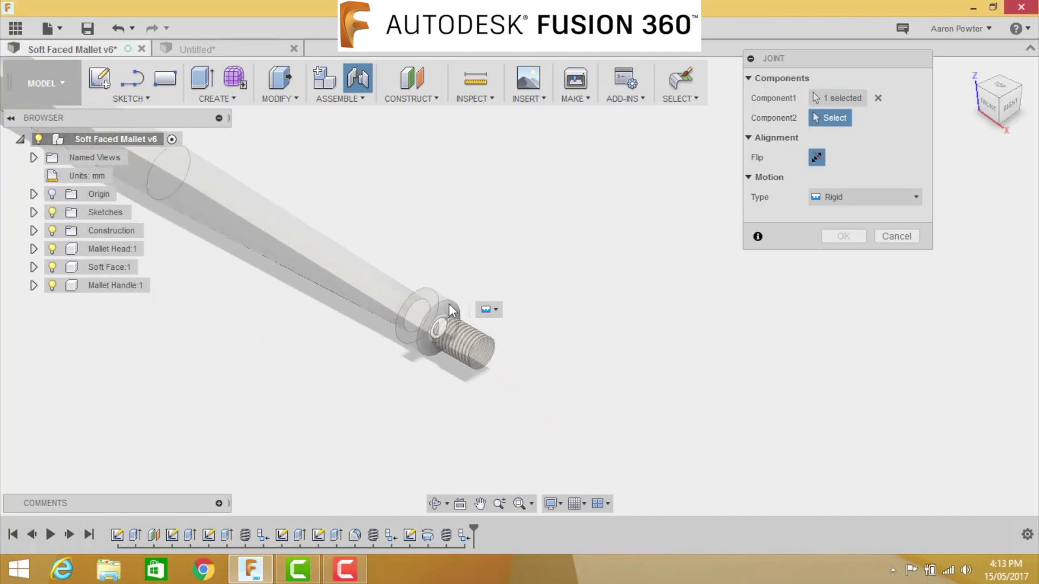
pyautogui.moveTo(297, 355); pyautogui.dragTo(659, 439, button='middle')
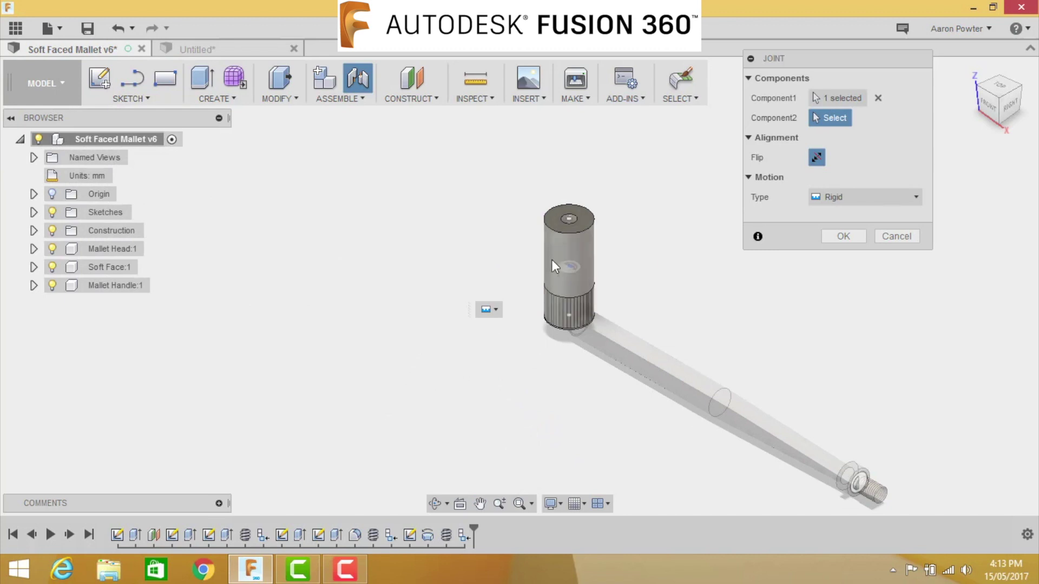
pyautogui.click(979, 93)
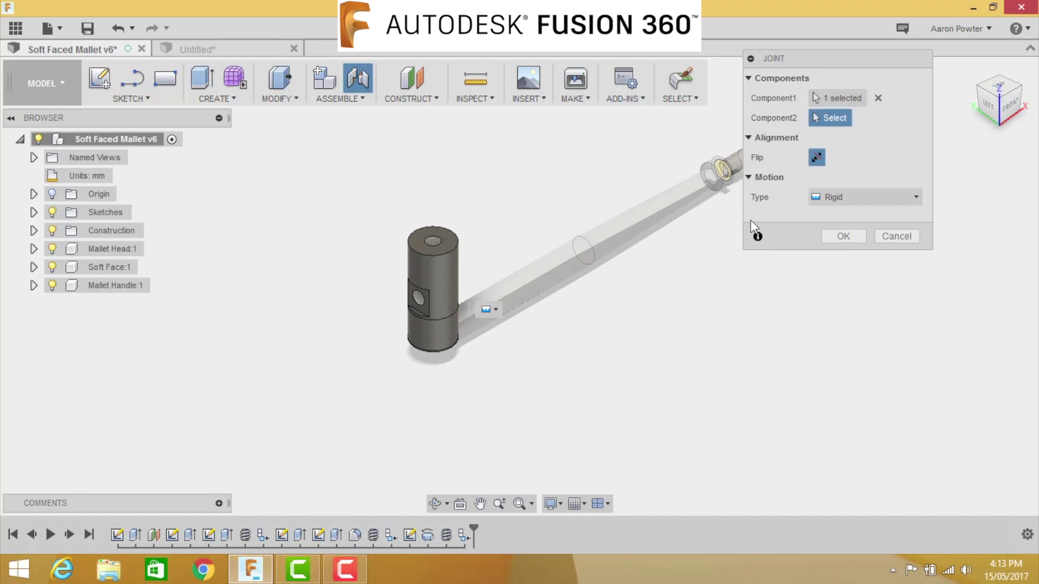
pyautogui.scroll(5, 427, 308)
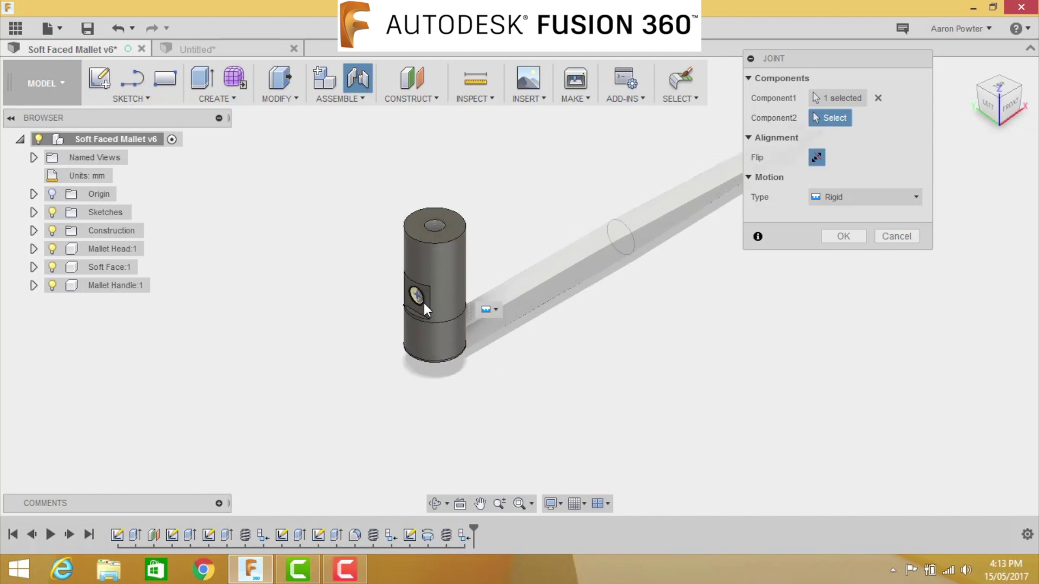
pyautogui.scroll(3, 423, 304)
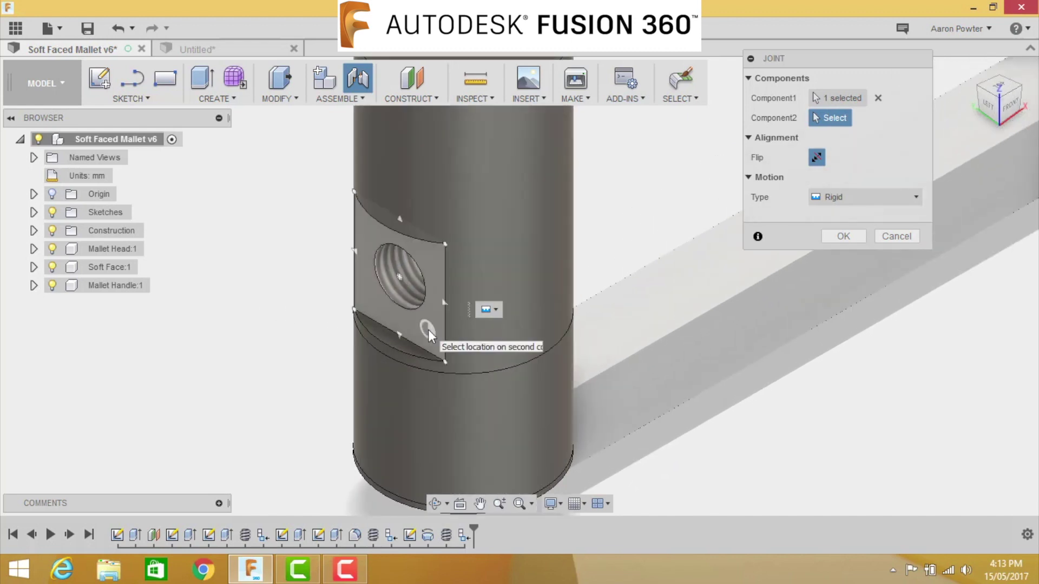
pyautogui.click(408, 288)
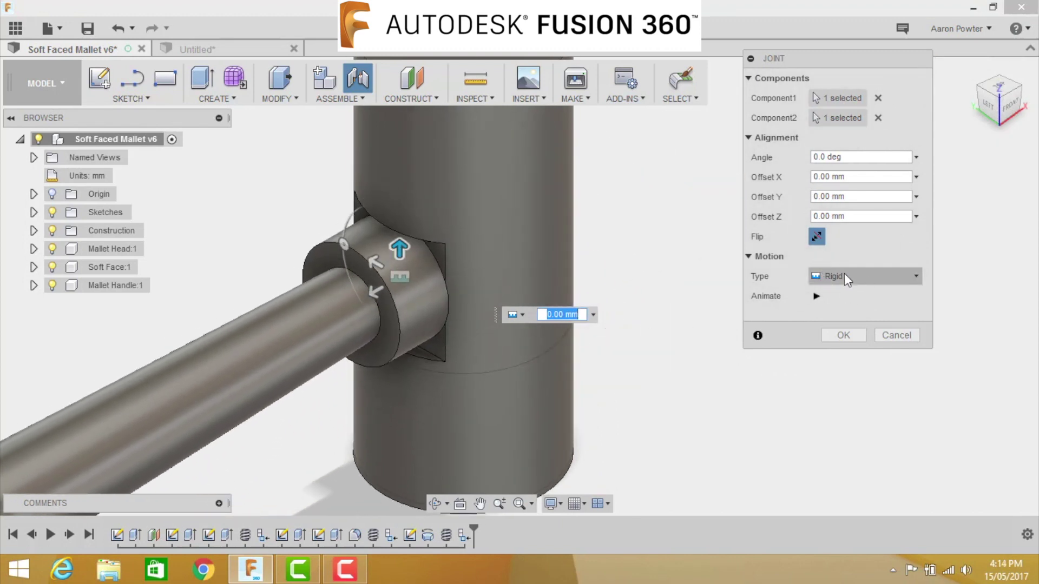
pyautogui.click(816, 296)
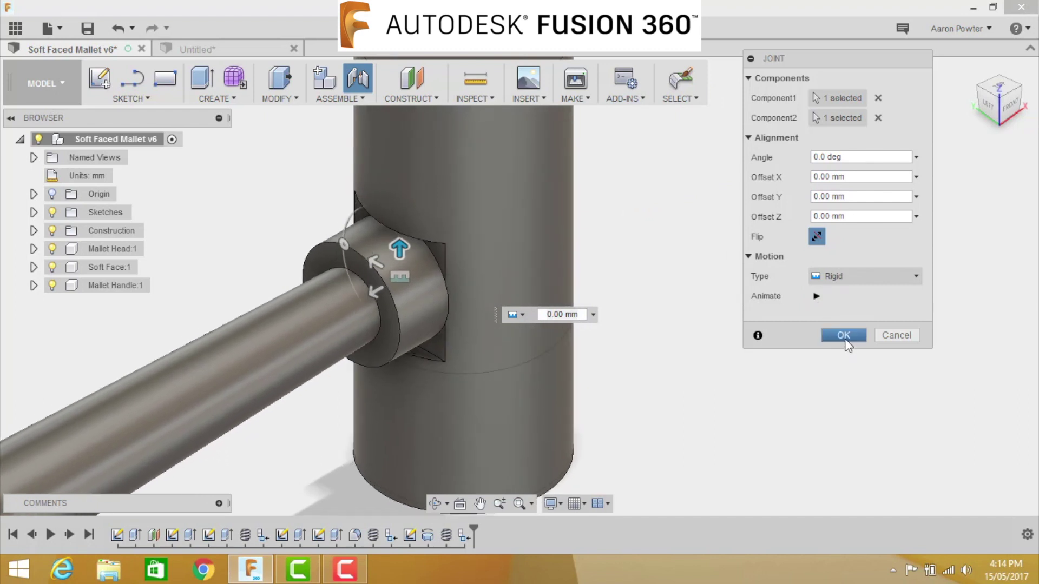
pyautogui.click(842, 335)
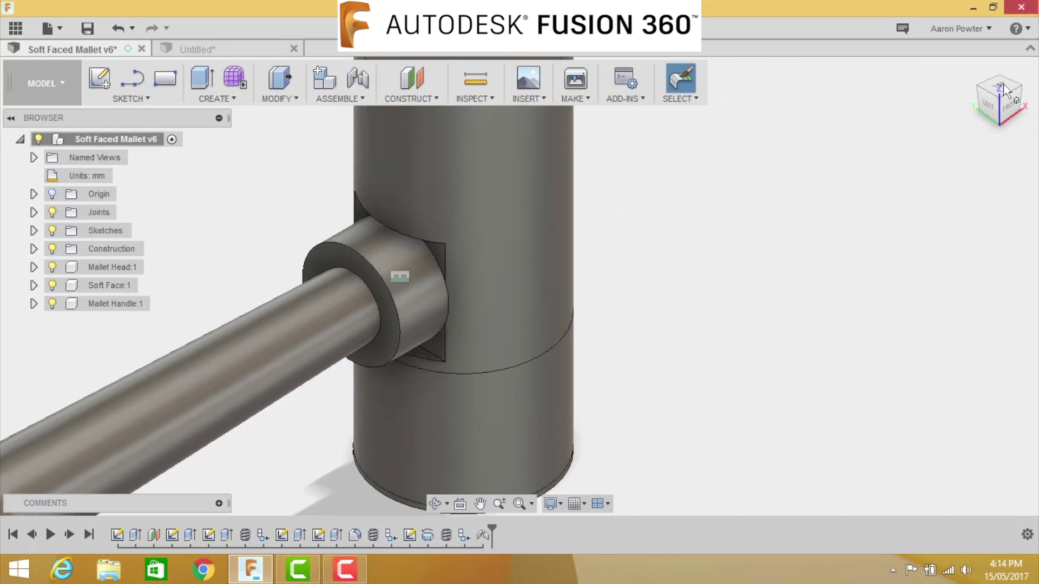
# Hide the Mallet Head and start a rigid joint from the Soft Face's upper shoulder face, centred on its threaded stud.
pyautogui.click(971, 70)
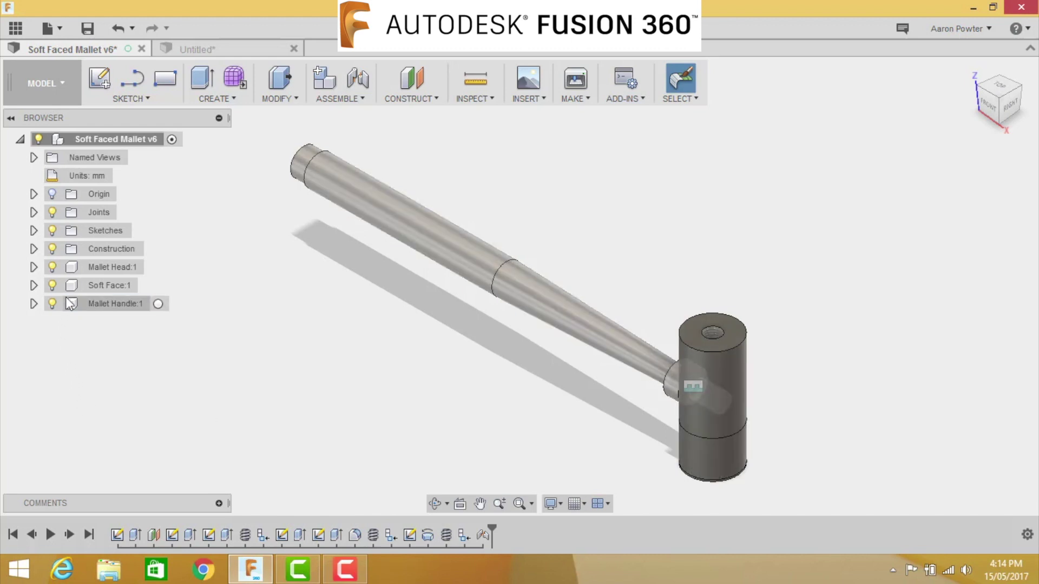
pyautogui.click(52, 267)
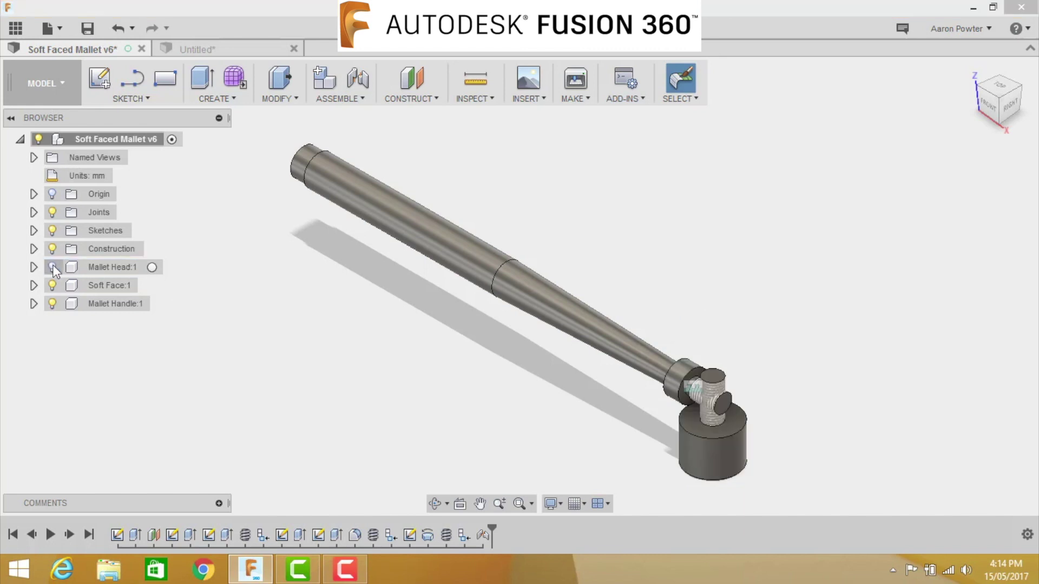
pyautogui.click(355, 85)
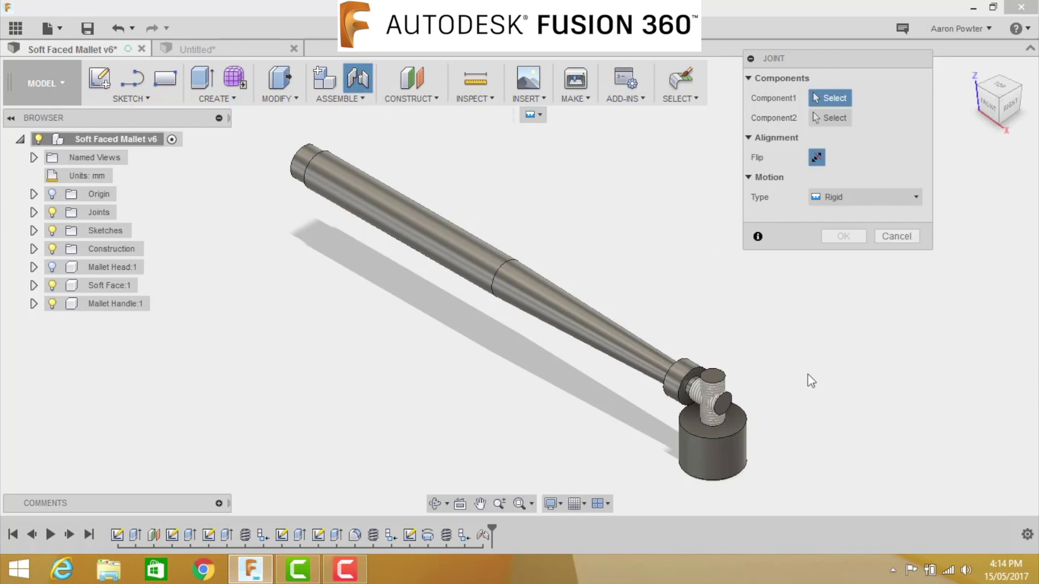
pyautogui.scroll(5, 731, 430)
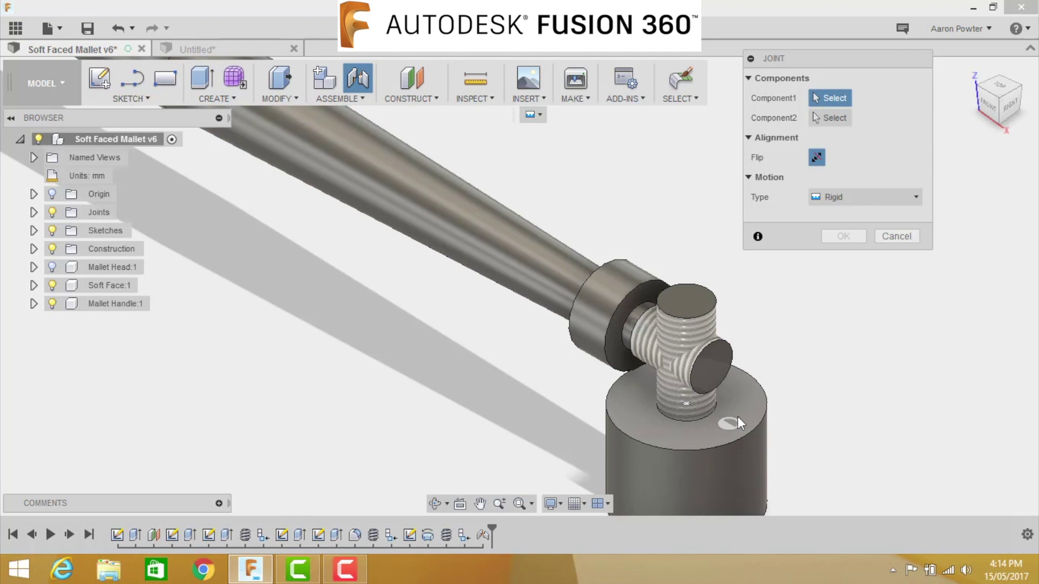
pyautogui.click(733, 419)
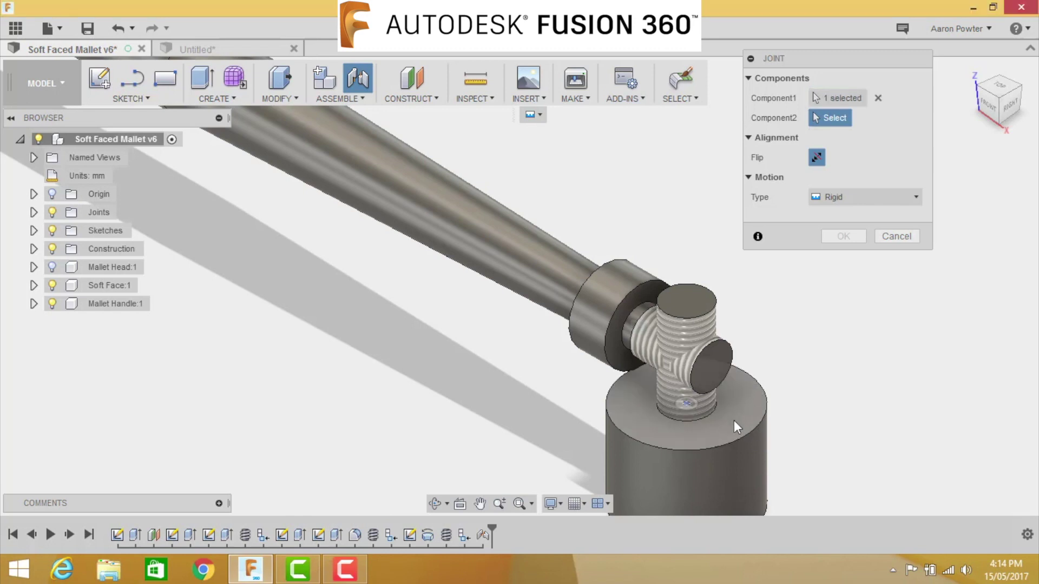
# Complete the rigid joint on the mallet head's underside, centred on its threaded hole, showing the head and temporarily hiding the Soft Face for access.
pyautogui.scroll(-4, 736, 403)
pyautogui.scroll(-2, 738, 401)
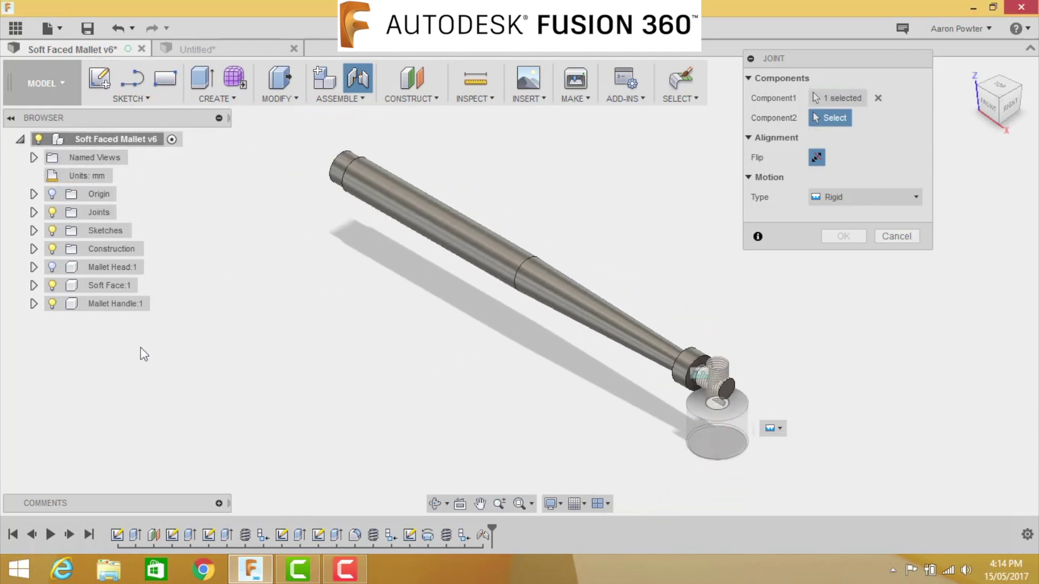
pyautogui.click(52, 268)
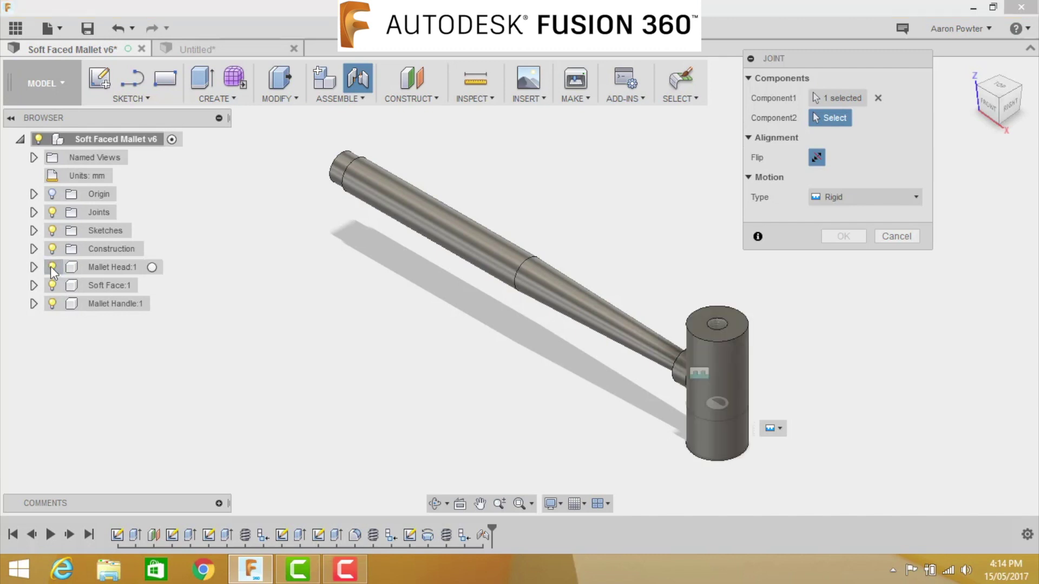
pyautogui.click(52, 287)
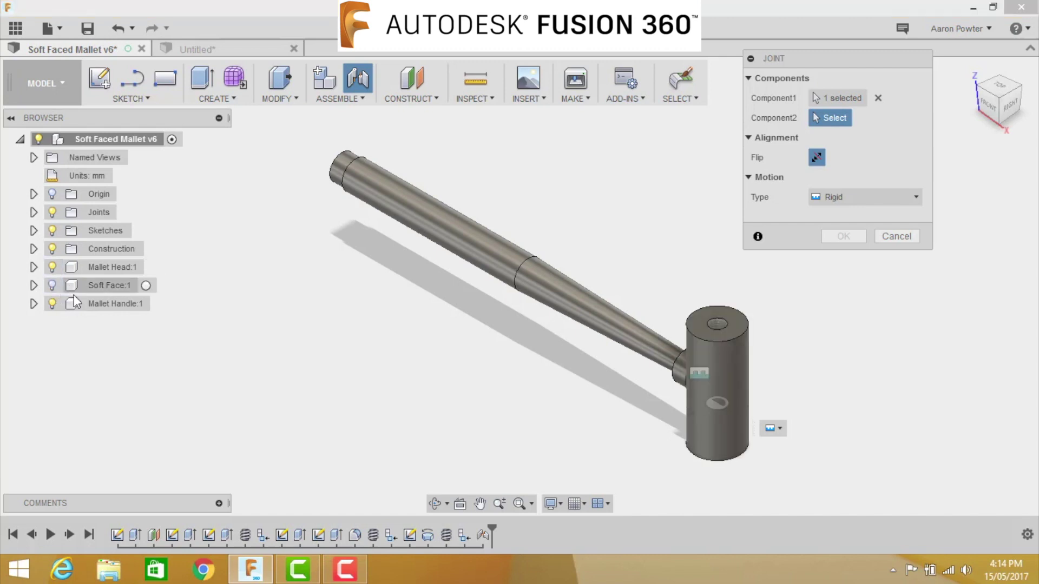
pyautogui.click(998, 125)
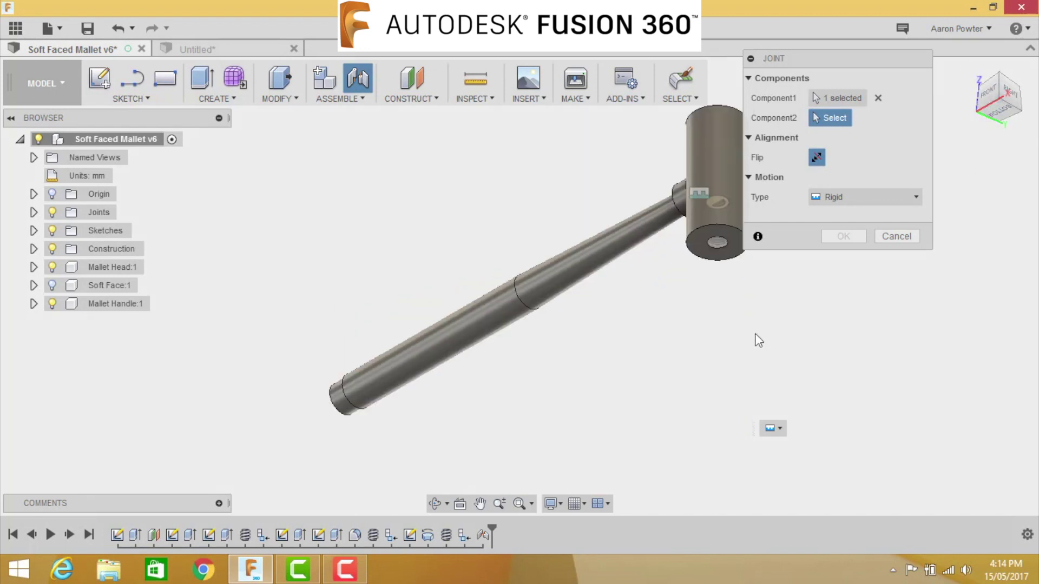
pyautogui.scroll(5, 704, 275)
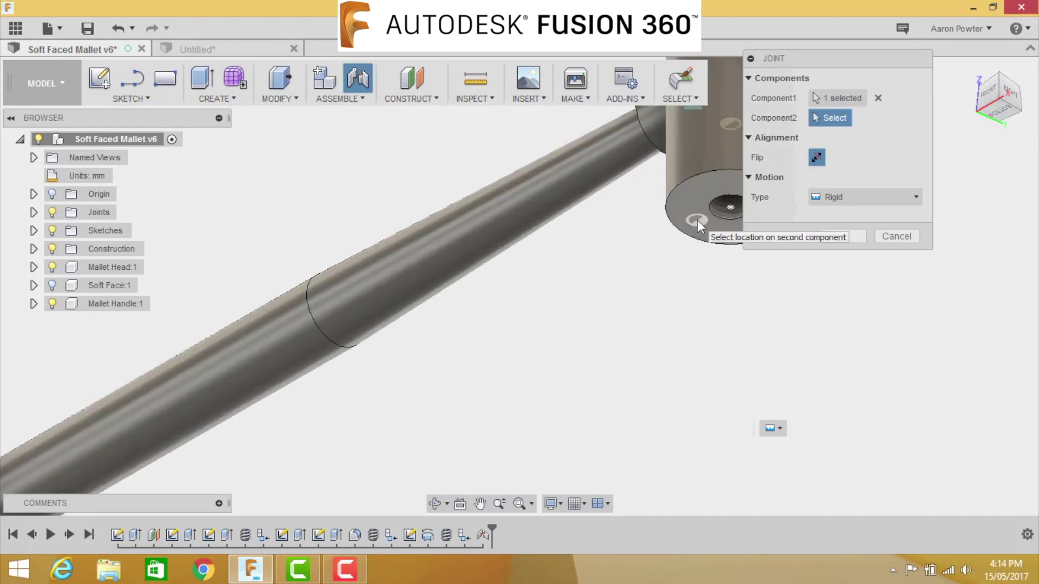
pyautogui.click(697, 220)
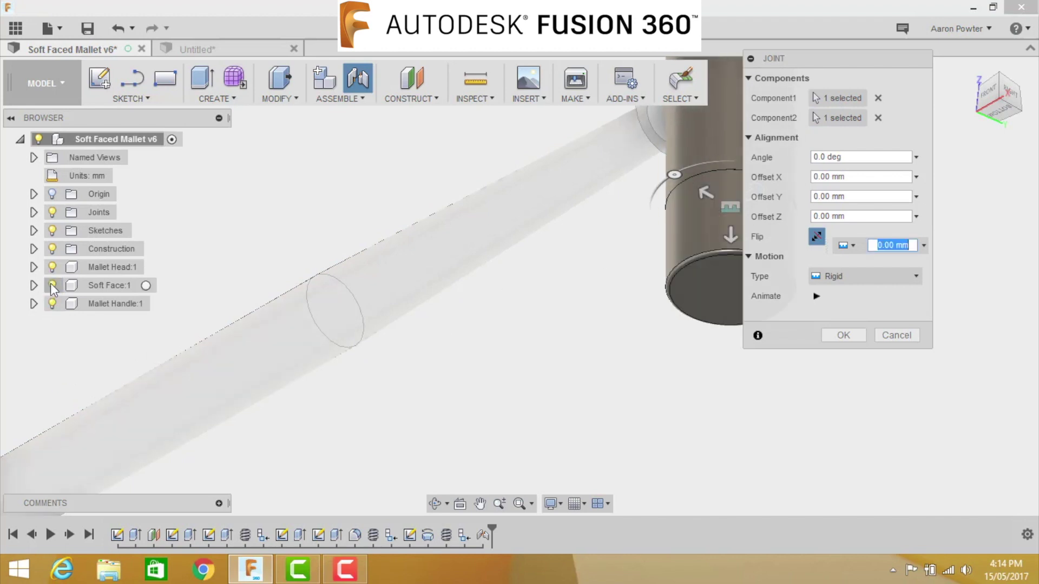
pyautogui.click(850, 336)
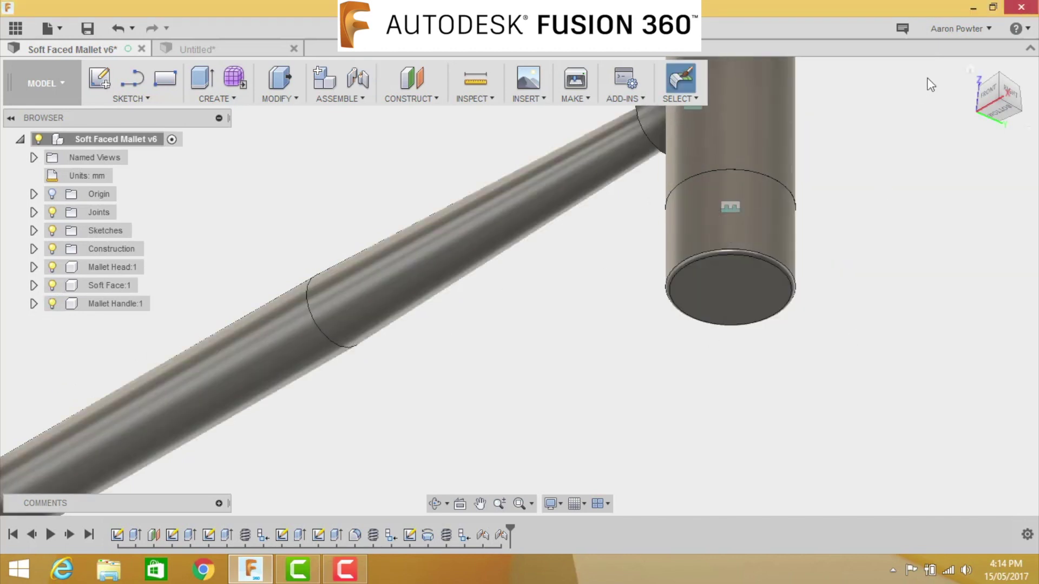
# Save the jointed mallet assembly as a new version with the description "User Saved".
pyautogui.click(969, 67)
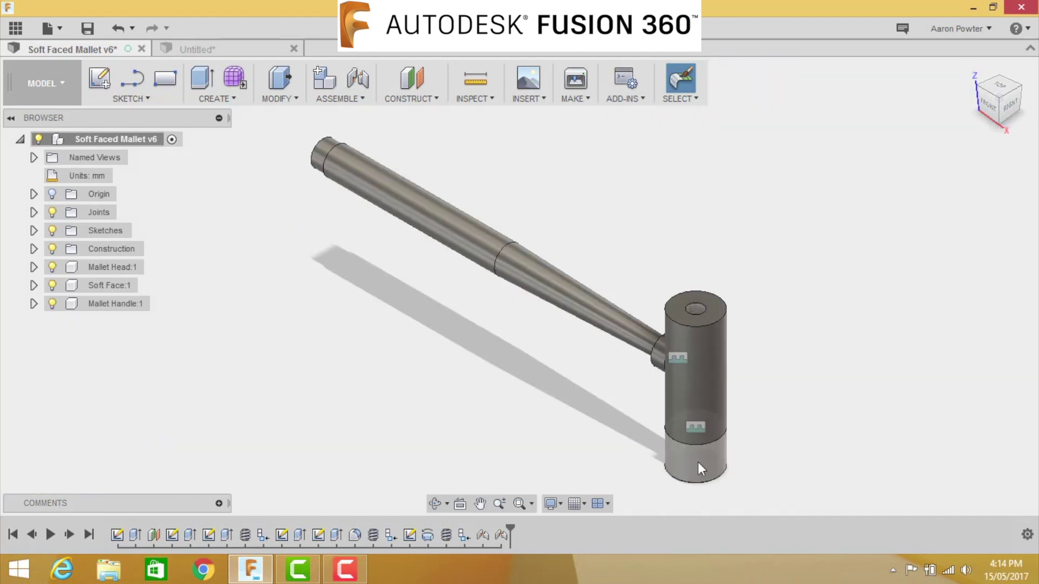
pyautogui.click(81, 29)
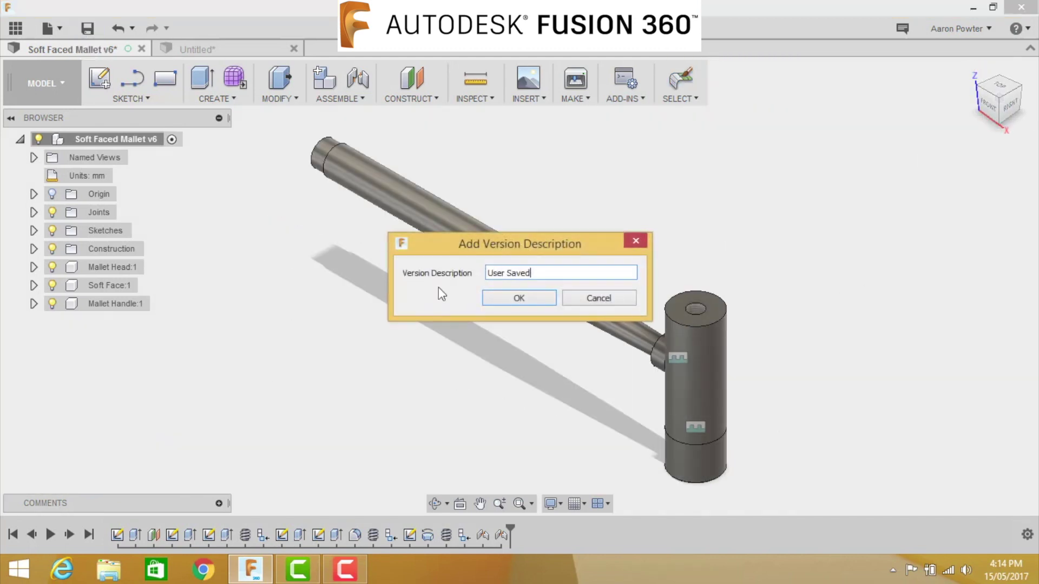
pyautogui.click(492, 296)
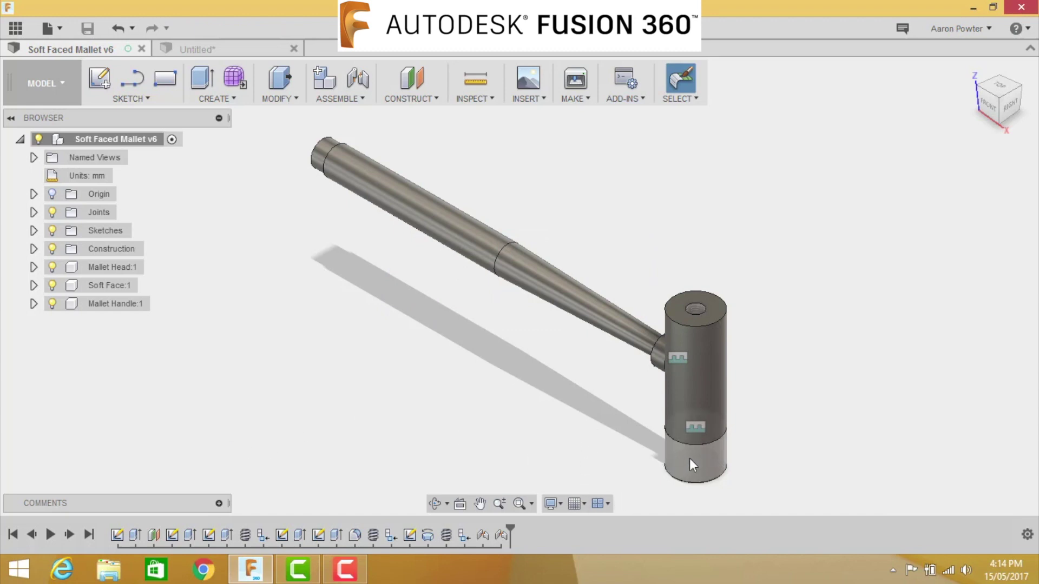
# Copy the Soft Face component and paste a second instance into the assembly.
pyautogui.click(101, 286)
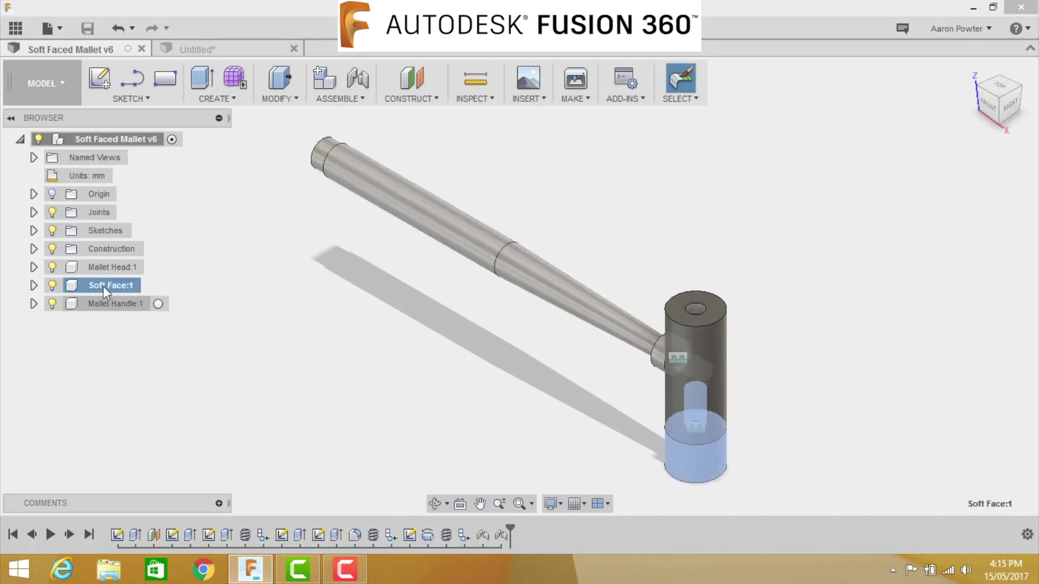
pyautogui.rightClick(105, 290)
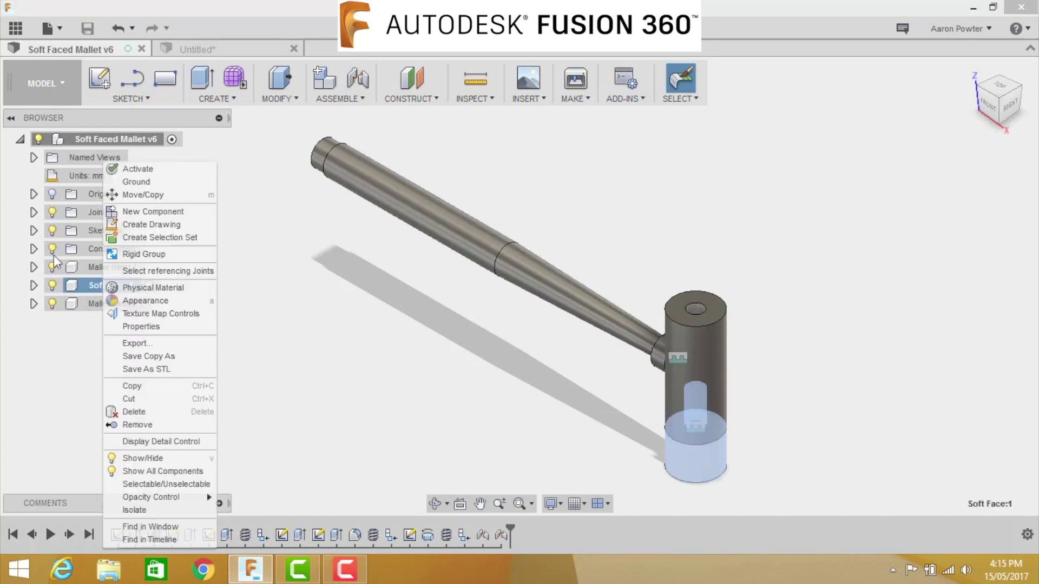
pyautogui.click(131, 386)
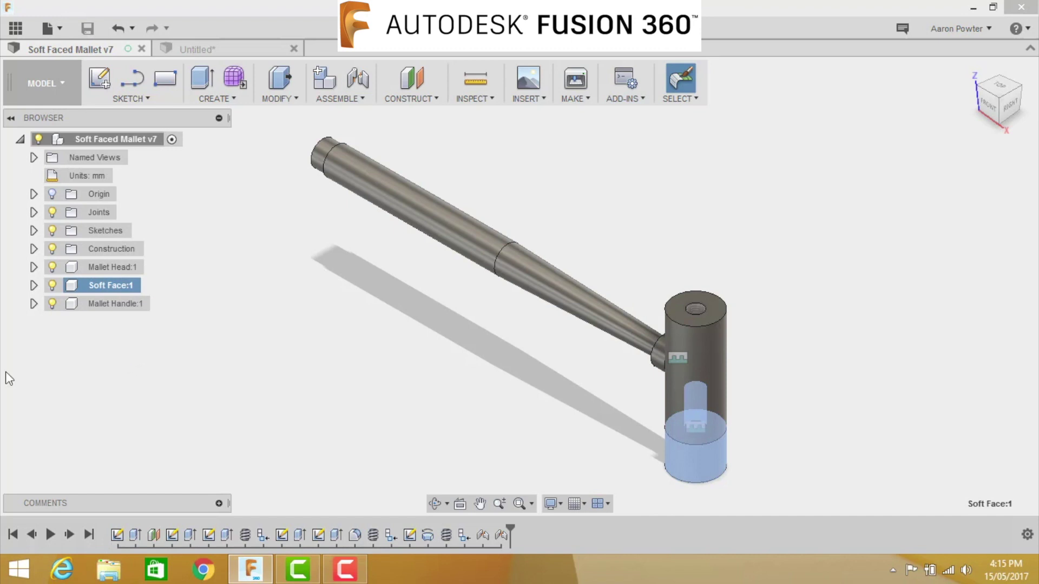
pyautogui.hotkey('ctrl', 'v')
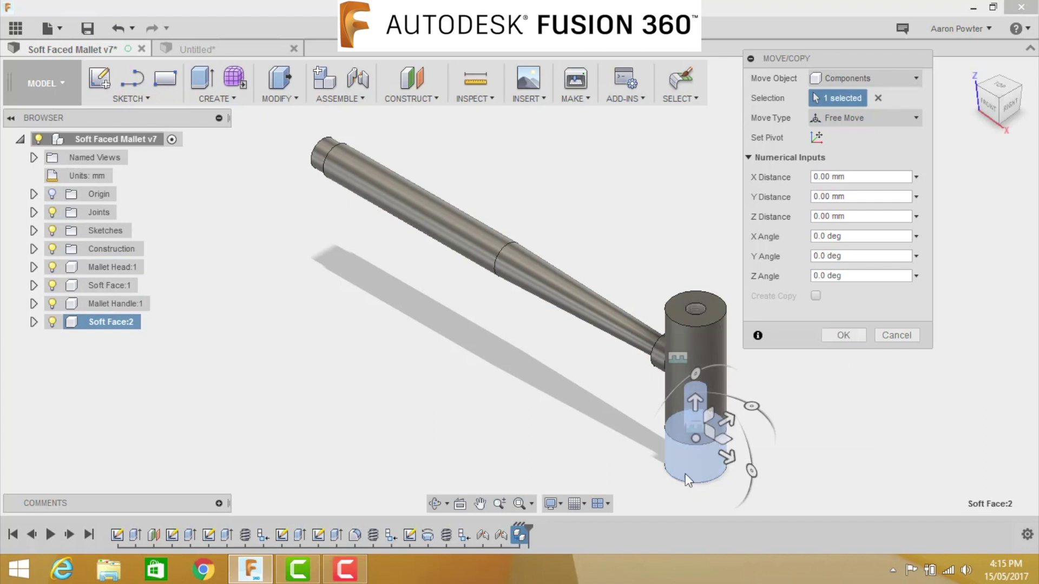
# Move the second Soft Face above the mallet head, about 132 mm in Z and 3.6 mm in X.
pyautogui.scroll(3, 709, 436)
pyautogui.moveTo(709, 435); pyautogui.dragTo(713, 84)
pyautogui.scroll(-3, 541, 391)
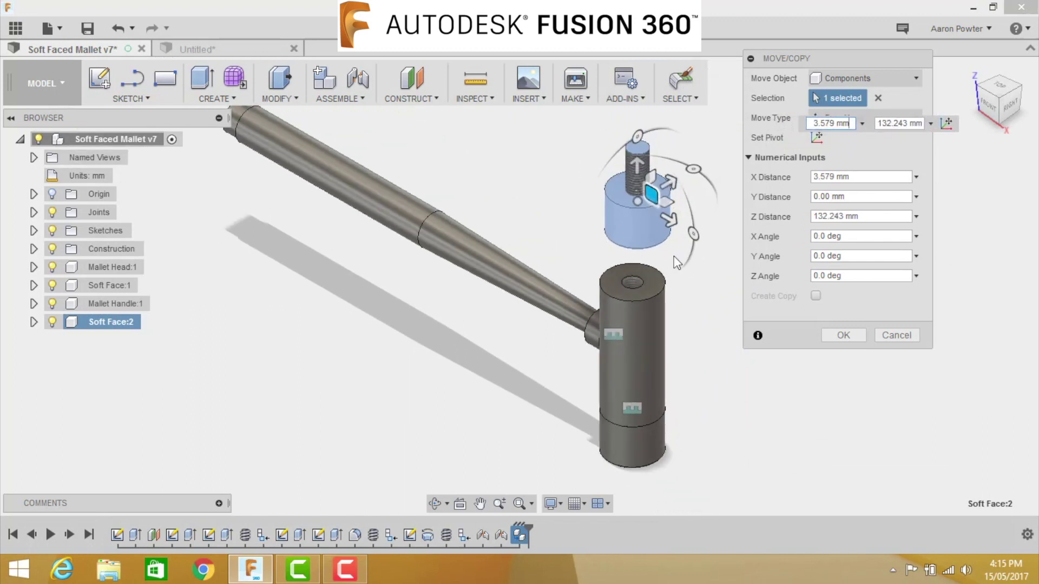
pyautogui.click(842, 335)
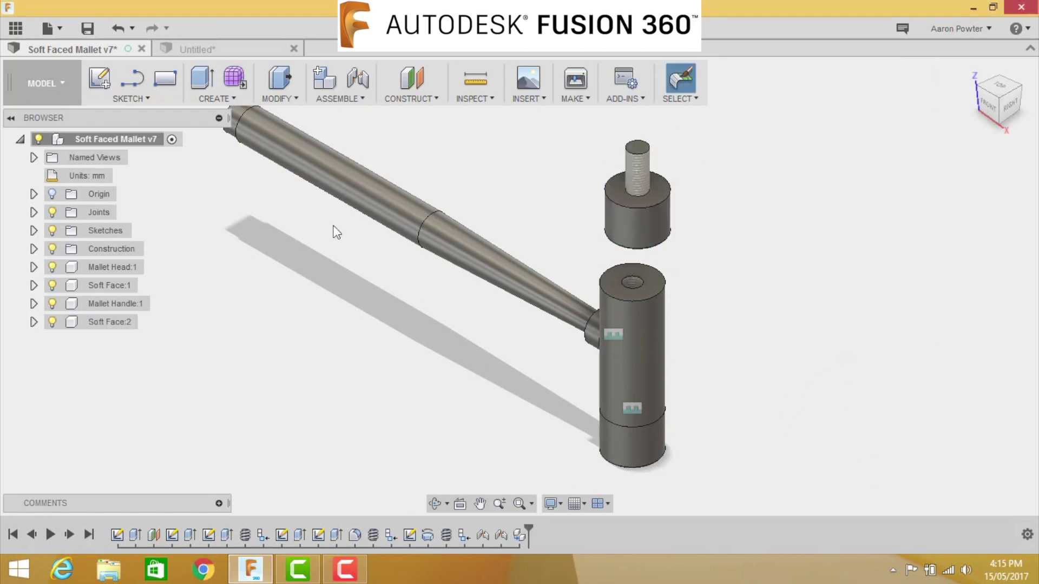
# Create a rigid joint from the second Soft Face's shoulder face, centred on its threaded stud, to the threaded hole on the mallet head's upper face.
pyautogui.click(365, 81)
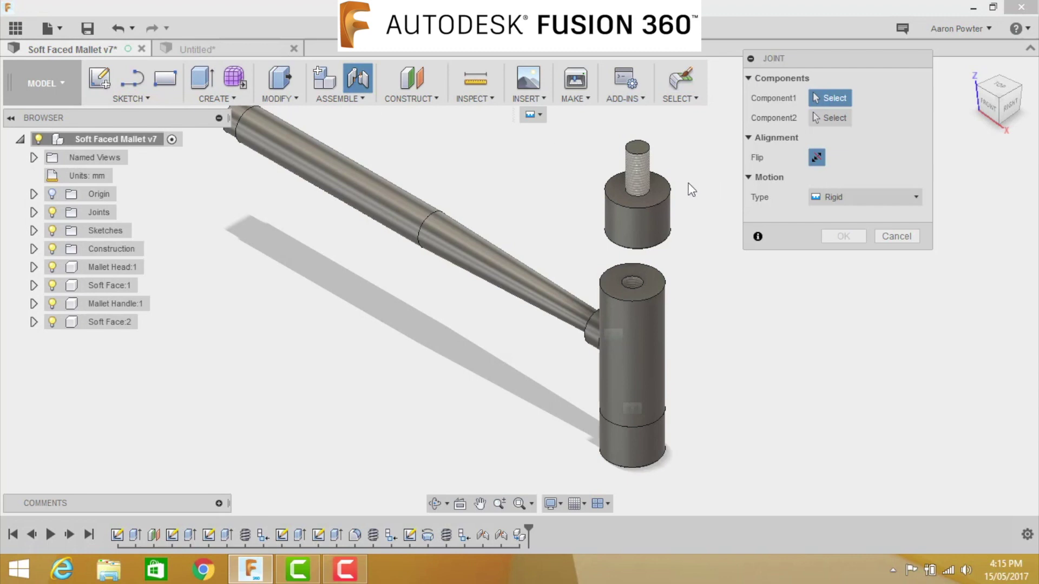
pyautogui.scroll(3, 654, 200)
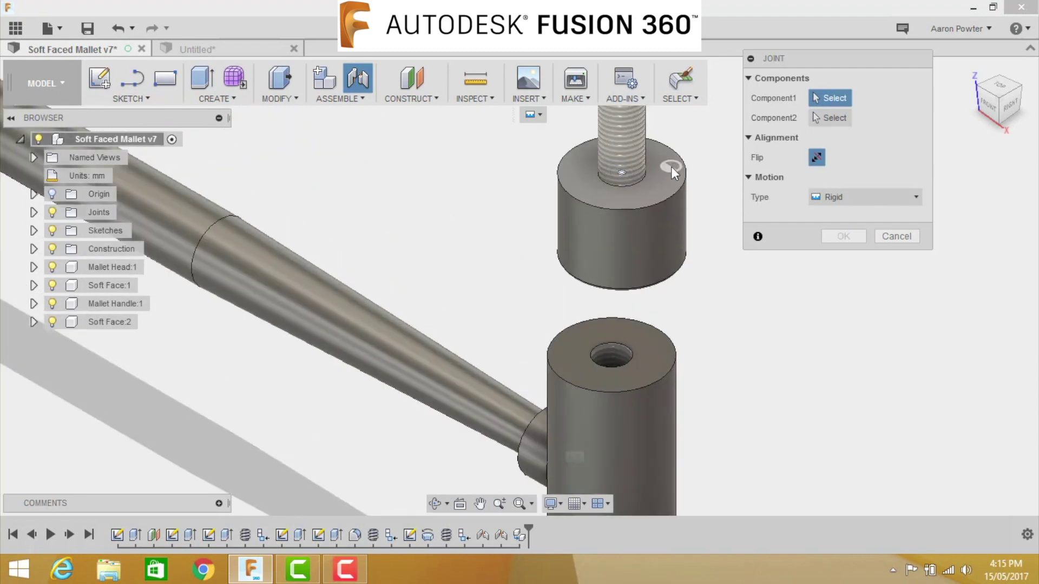
pyautogui.click(671, 167)
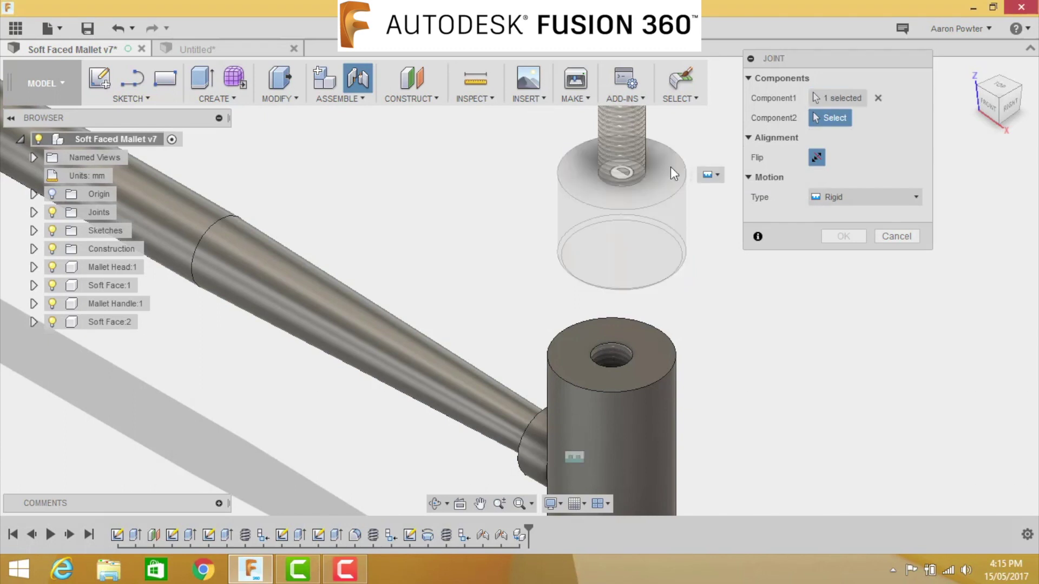
pyautogui.click(644, 339)
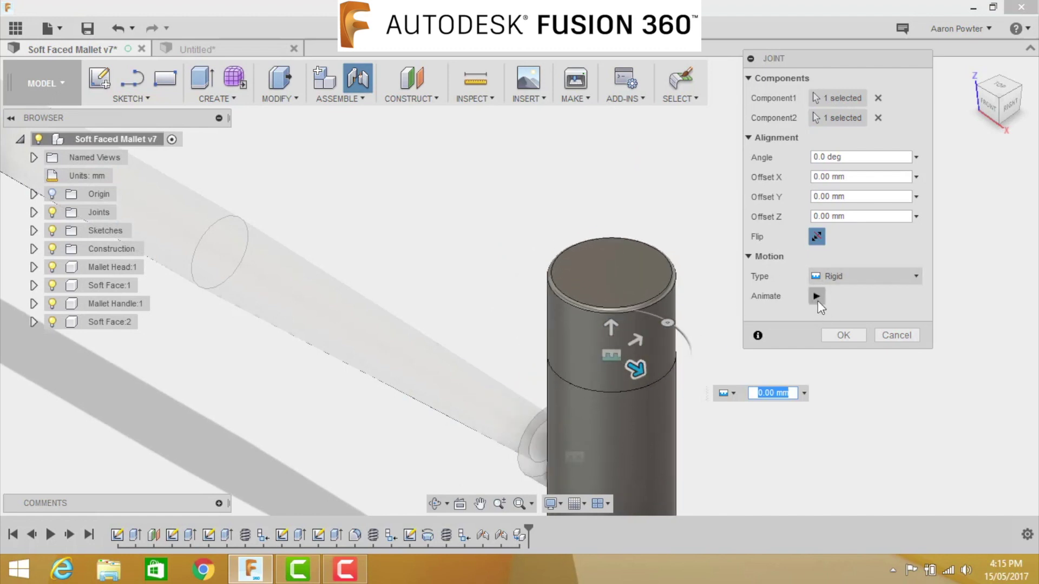
pyautogui.click(842, 335)
pyautogui.scroll(-3, 433, 276)
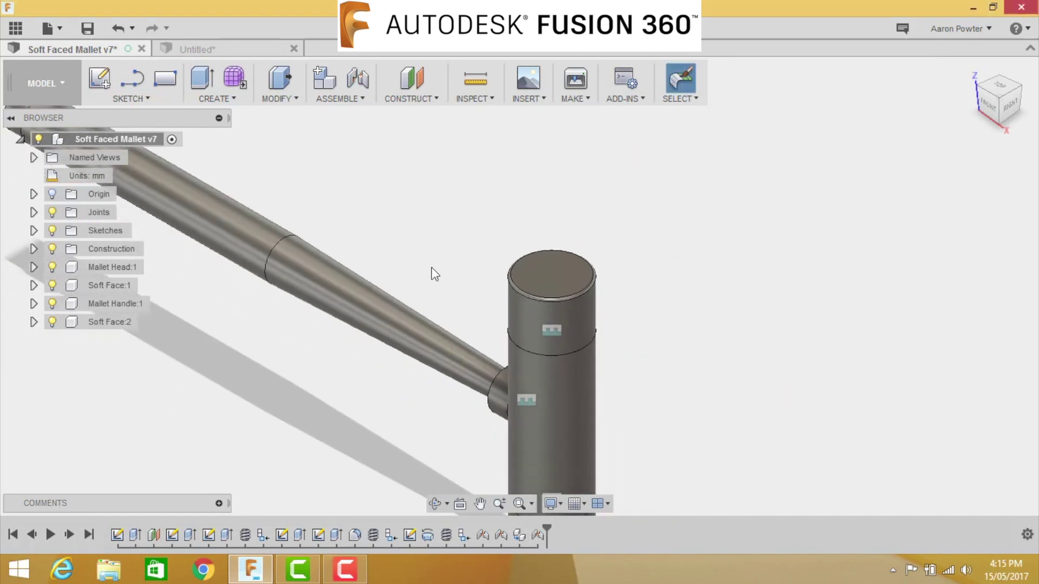
pyautogui.moveTo(576, 264); pyautogui.dragTo(598, 247, button='middle')
pyautogui.scroll(-2, 598, 248)
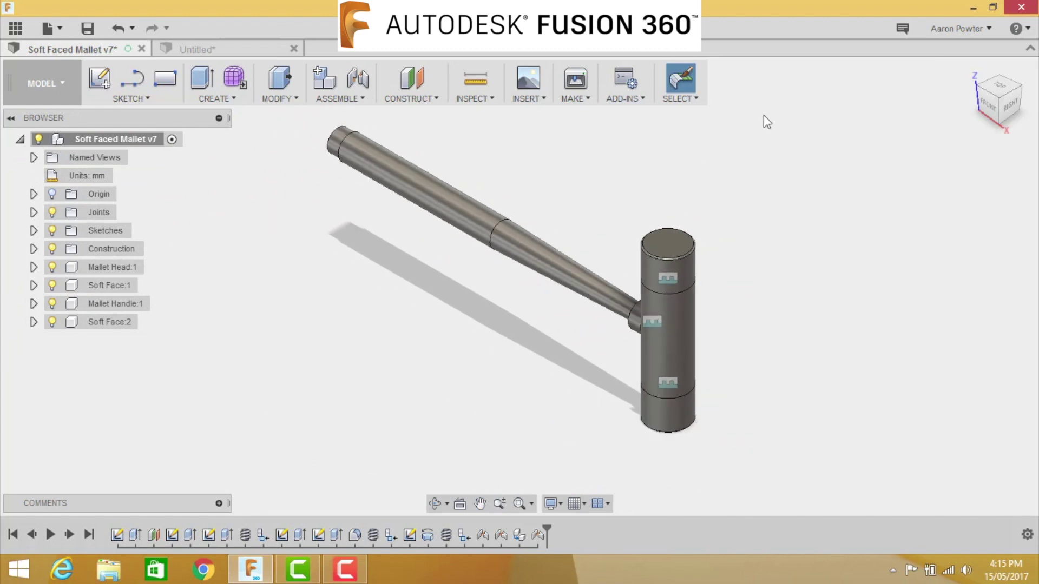
# Save the mallet with both soft faces jointed as a new version with the description "User Saved".
pyautogui.click(87, 28)
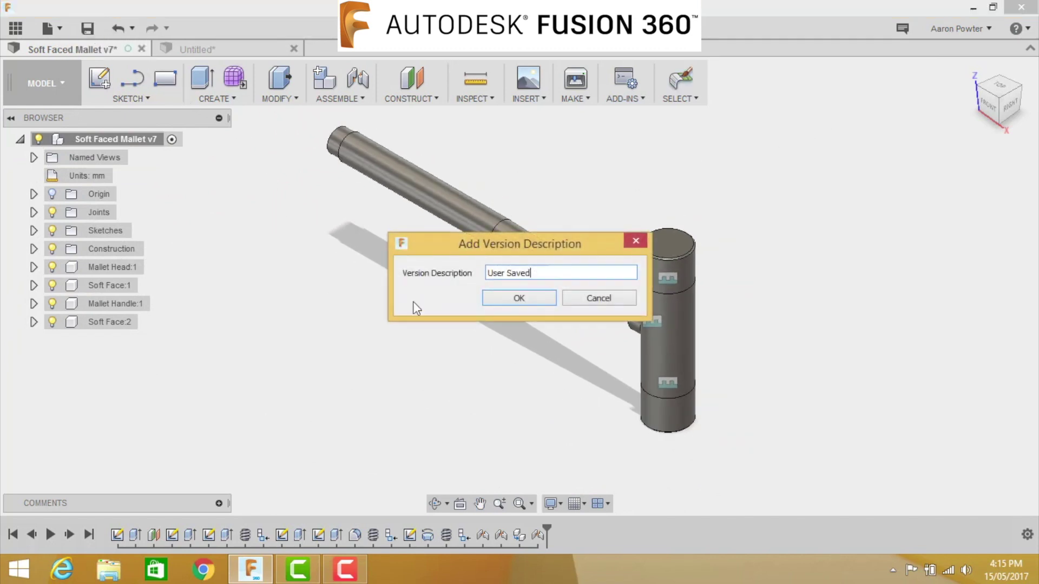
pyautogui.click(516, 298)
pyautogui.scroll(-1, 461, 339)
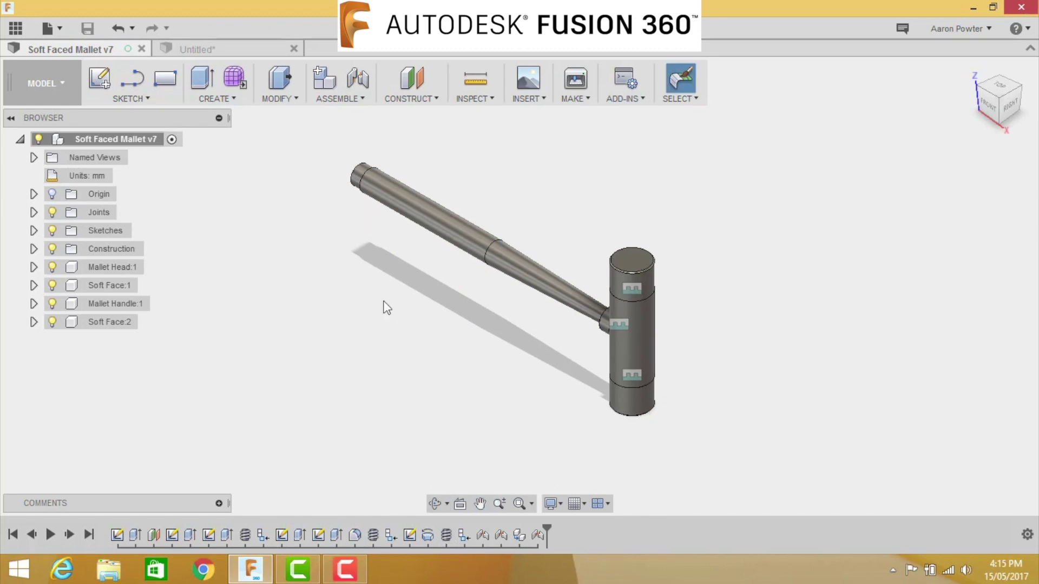
# Open the mallet handle's revolve profile, Sketch6, for editing from the design history.
pyautogui.click(989, 104)
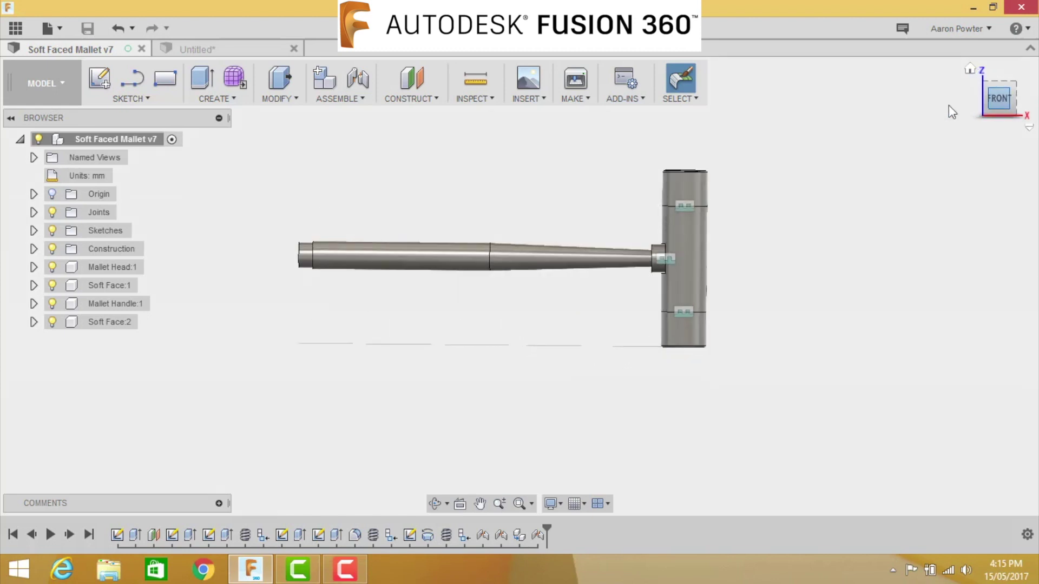
pyautogui.scroll(3, 319, 287)
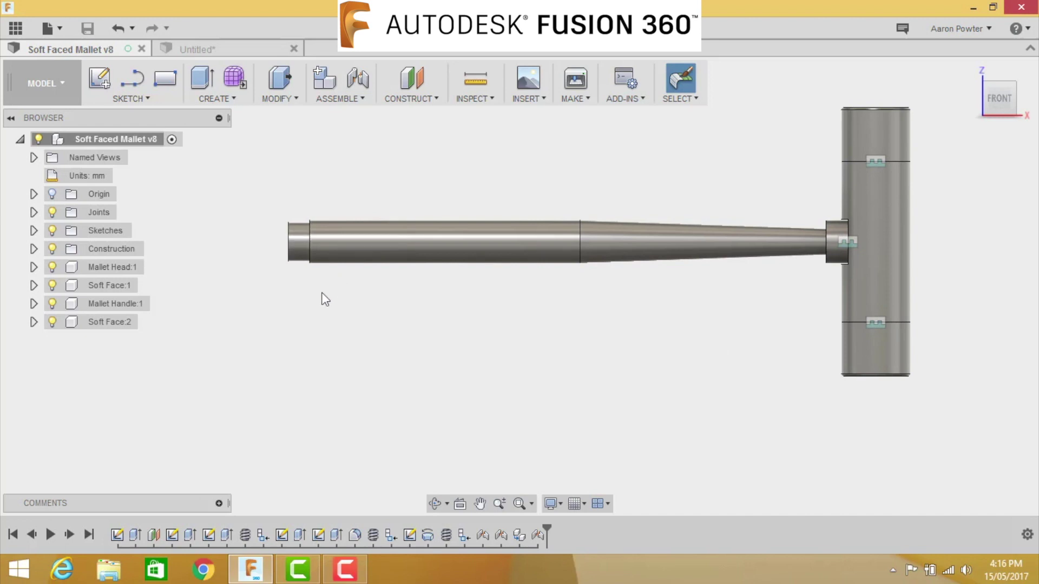
pyautogui.scroll(1, 511, 303)
pyautogui.moveTo(519, 291); pyautogui.dragTo(507, 344, button='middle')
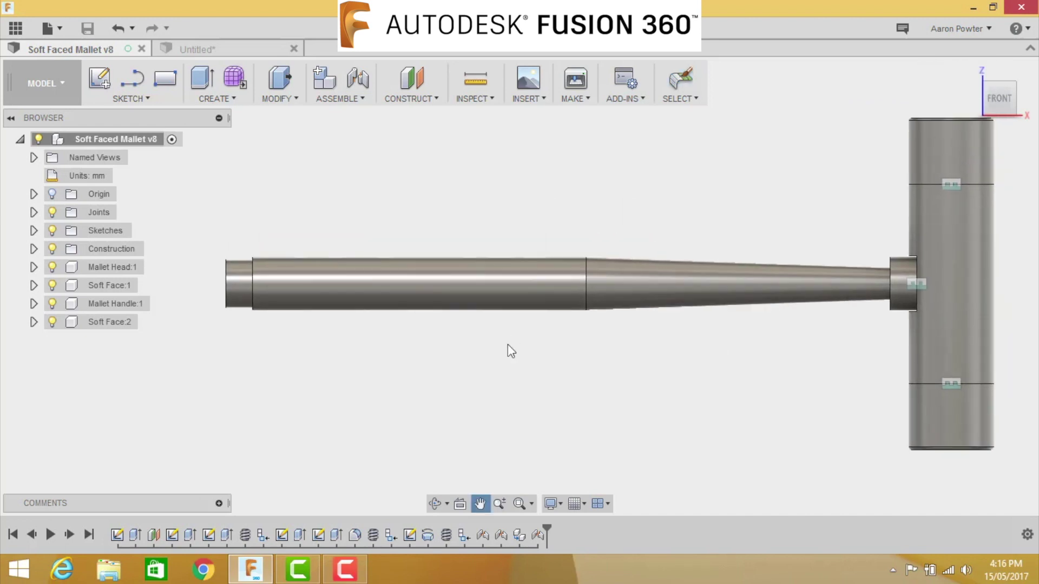
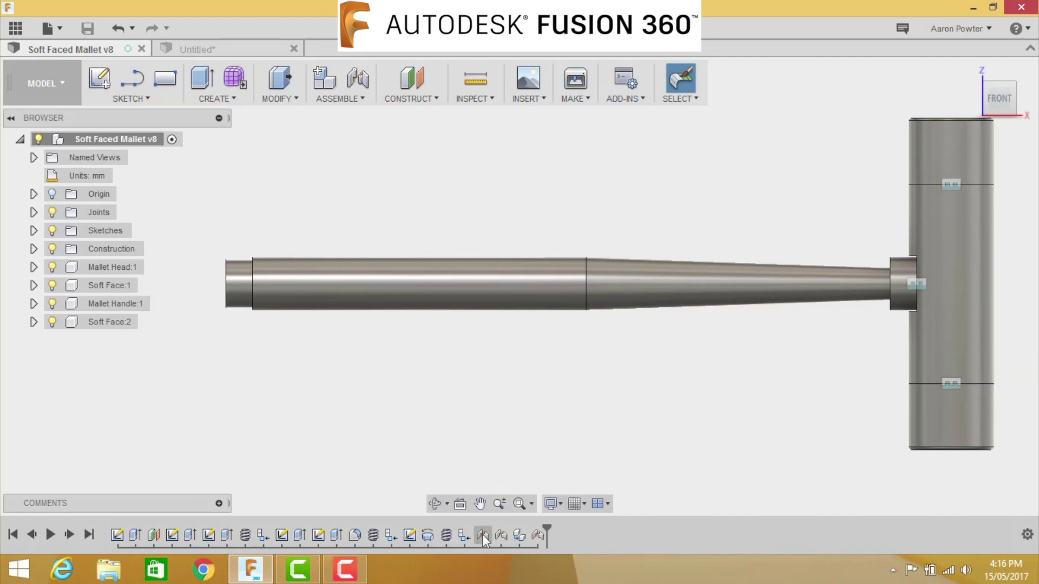
pyautogui.click(426, 536)
pyautogui.scroll(-2, 482, 476)
pyautogui.moveTo(510, 431); pyautogui.dragTo(356, 297, button='middle')
pyautogui.click(408, 535)
pyautogui.rightClick(409, 537)
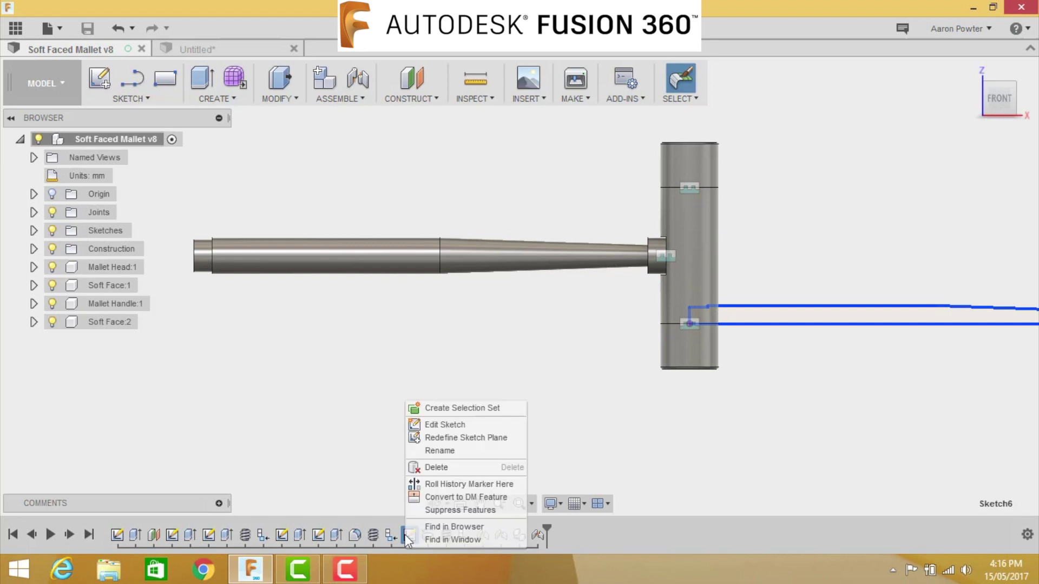
pyautogui.click(437, 424)
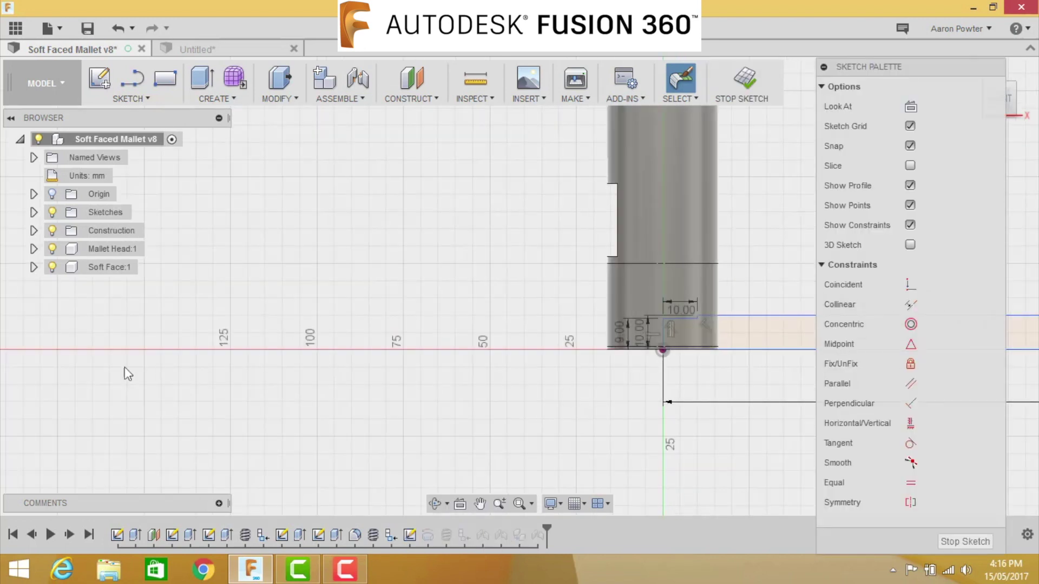
# Hide the construction geometry, Mallet Head and Soft Face, keeping the sketches visible for editing the handle profile.
pyautogui.click(52, 212)
pyautogui.click(52, 230)
pyautogui.click(52, 249)
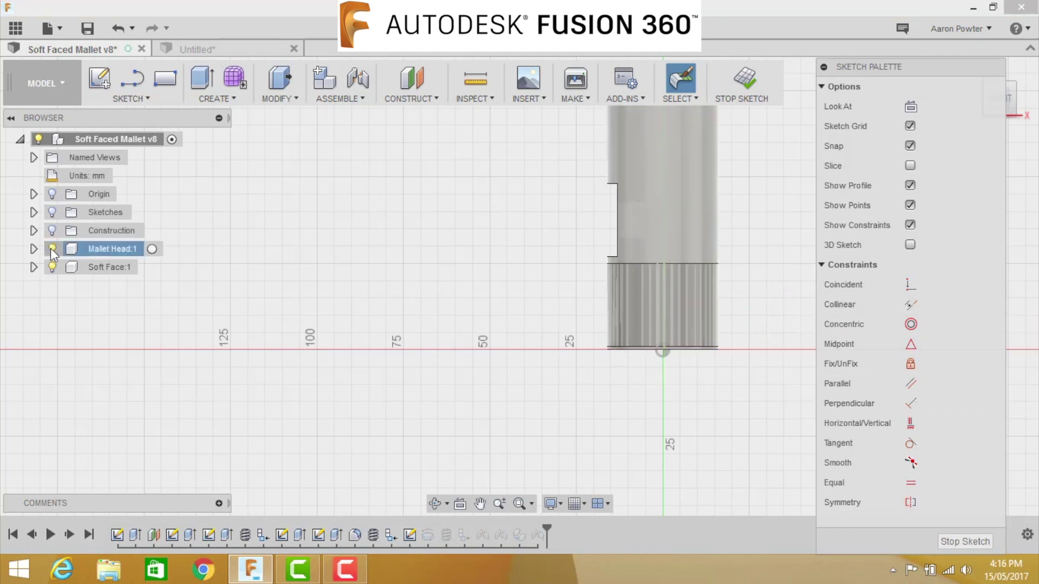
pyautogui.click(52, 268)
pyautogui.click(52, 212)
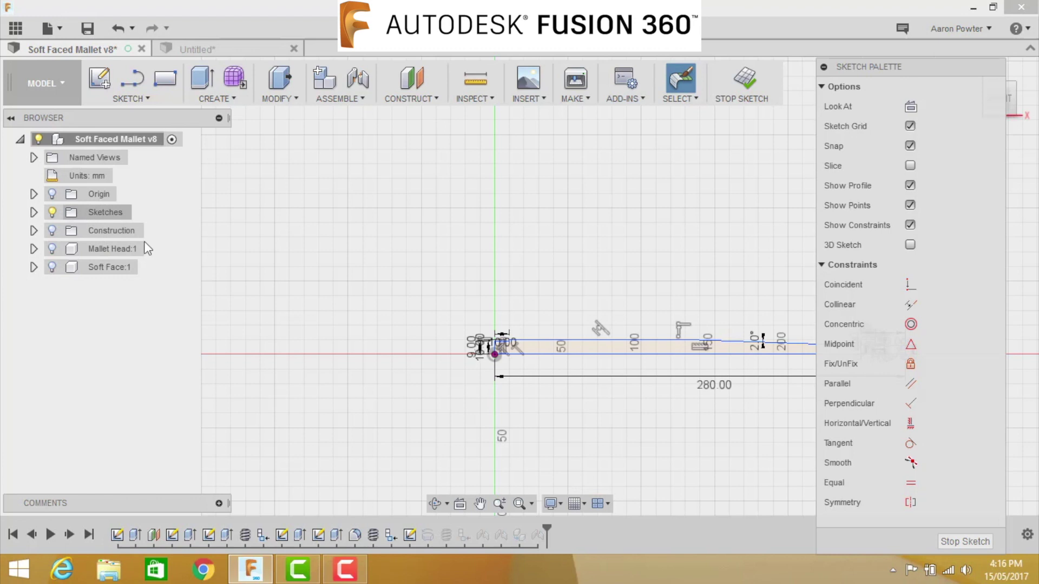
# Set the length of the reduced step at the handle's grip end to 5 mm and finish the sketch.
pyautogui.scroll(5, 506, 357)
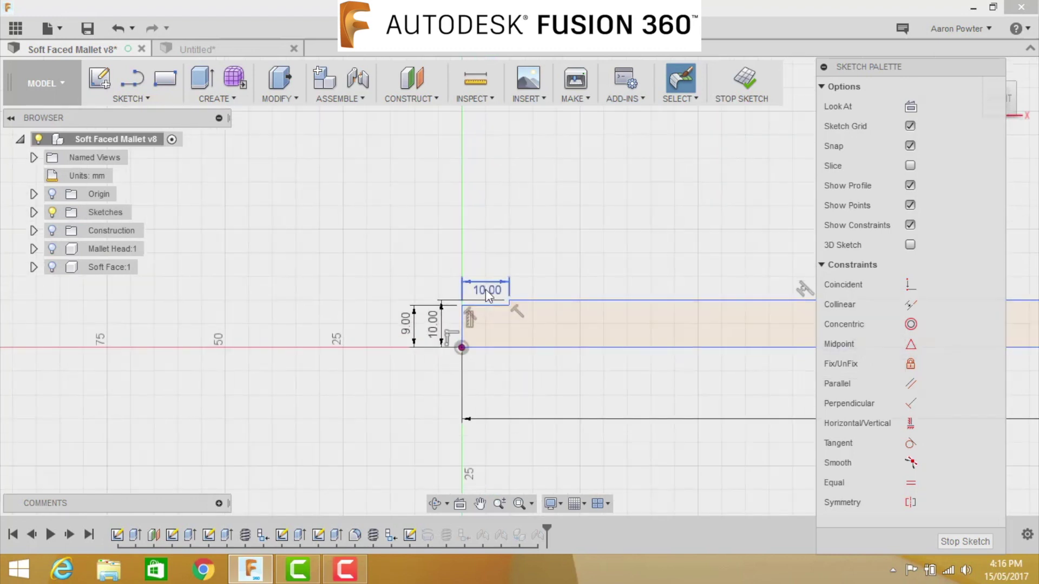
pyautogui.doubleClick(487, 292)
pyautogui.write('5')
pyautogui.press('Return')
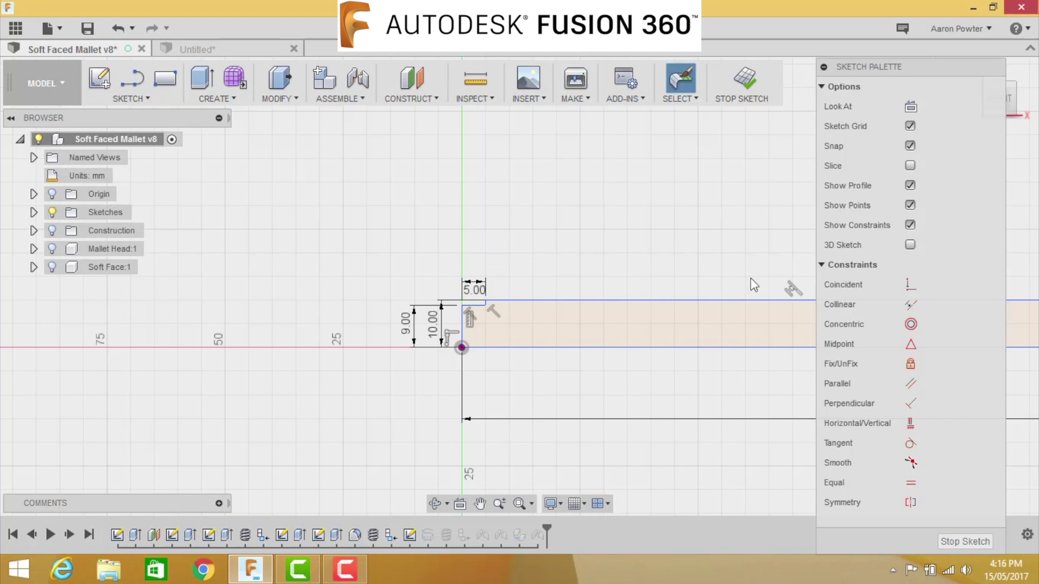
pyautogui.click(945, 542)
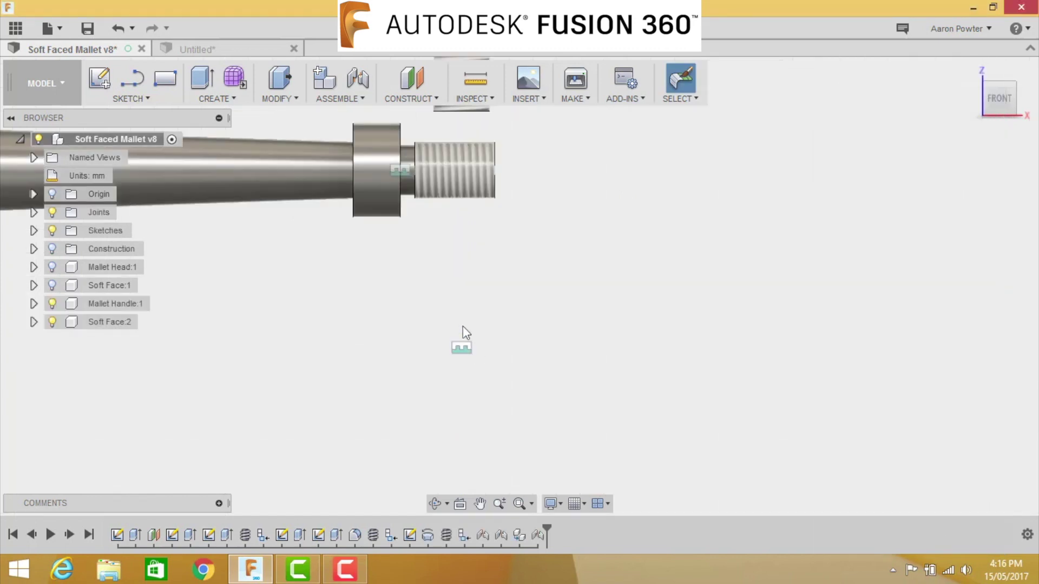
# Show the first Soft Face, the Mallet Head and the construction geometry again in the assembly.
pyautogui.click(968, 70)
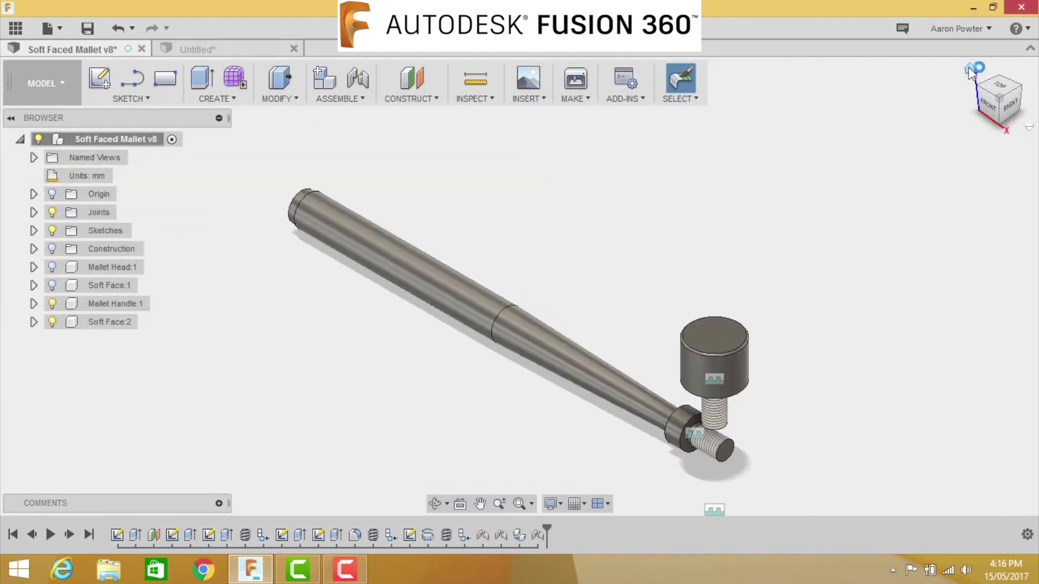
pyautogui.click(53, 285)
pyautogui.click(52, 267)
pyautogui.click(53, 248)
pyautogui.moveTo(356, 405); pyautogui.dragTo(396, 294, button='middle')
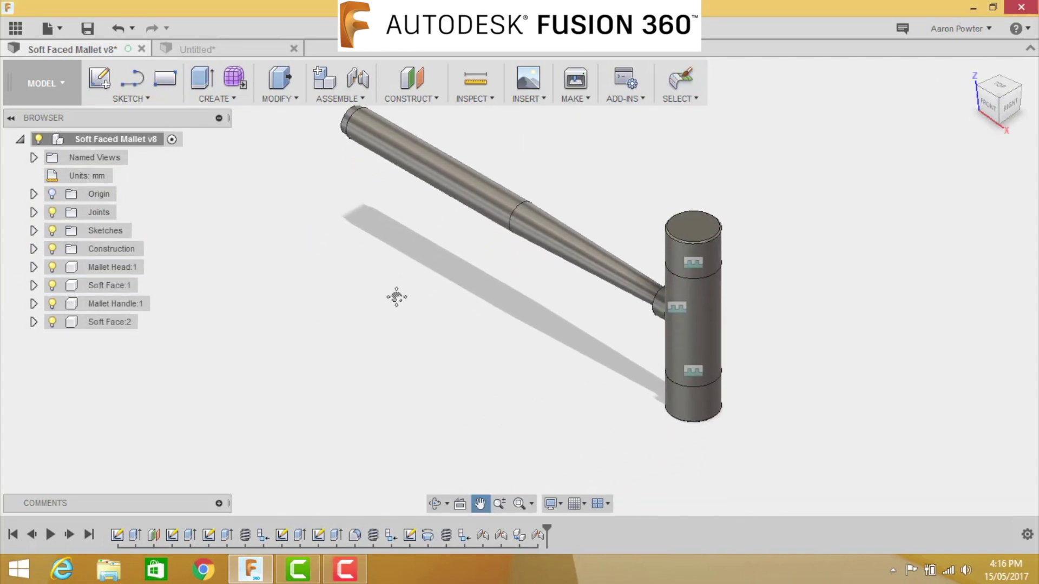
# Return the completed mallet to the home view and save it as a new version after the handle edit.
pyautogui.click(970, 70)
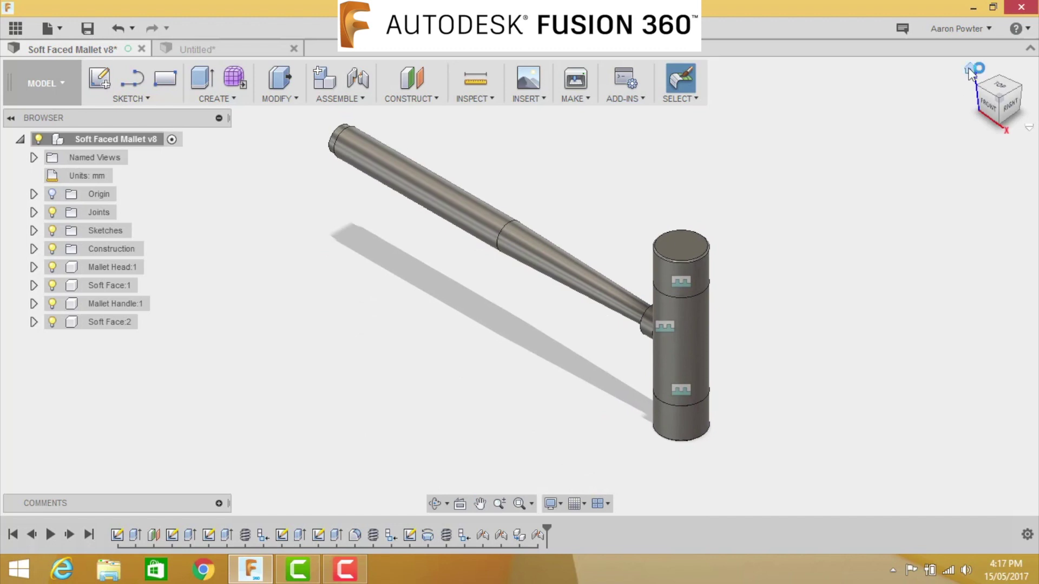
pyautogui.click(988, 107)
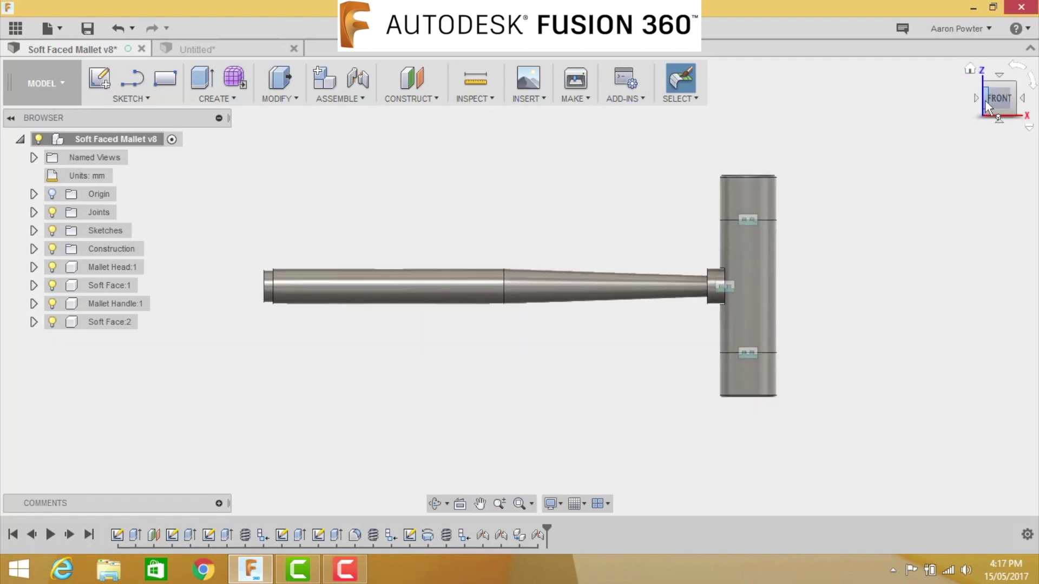
pyautogui.click(973, 67)
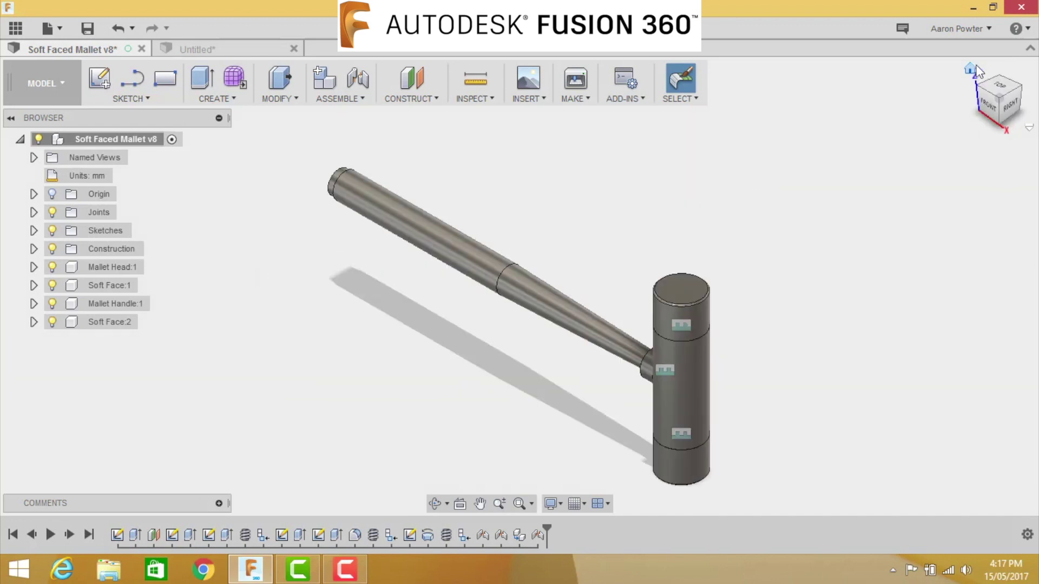
pyautogui.click(87, 28)
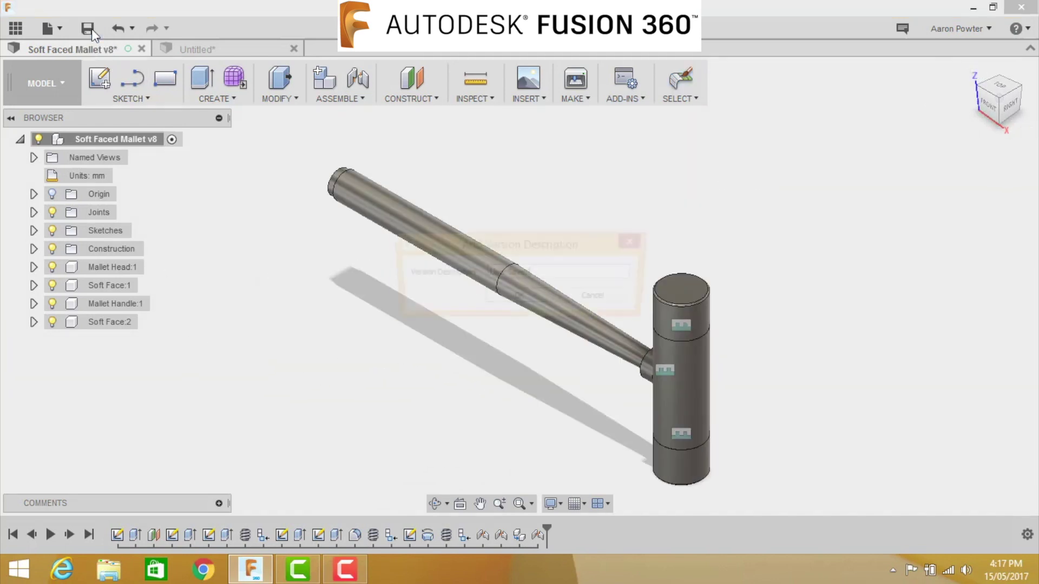
pyautogui.click(518, 299)
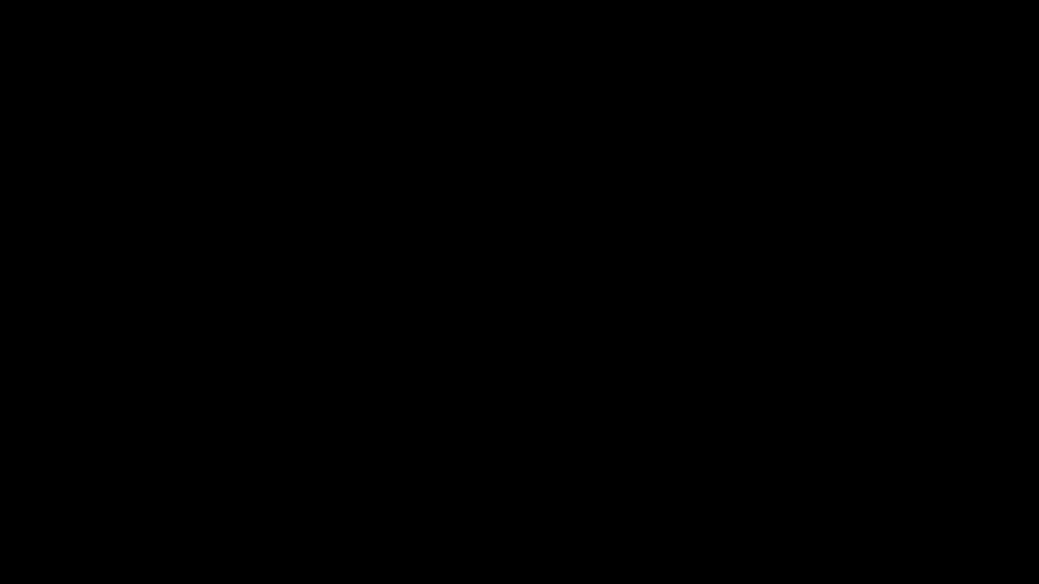